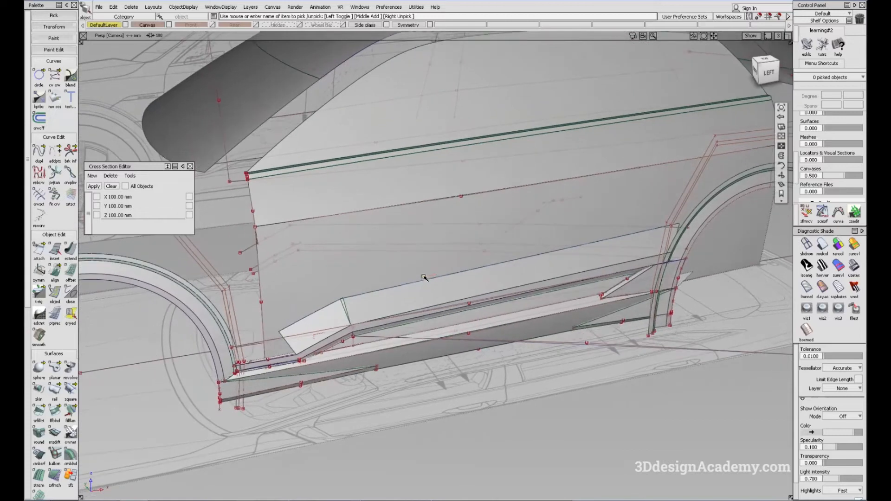
- Examine the door, window line and rocker surfaces of the car body side from several angles in perspective
{"action": "left_click_drag", "start_coordinate": [378, 295], "coordinate": [444, 287], "text": "alt+shift"}
{"action": "right_click_drag", "start_coordinate": [341, 268], "coordinate": [370, 251], "text": "alt+shift"}
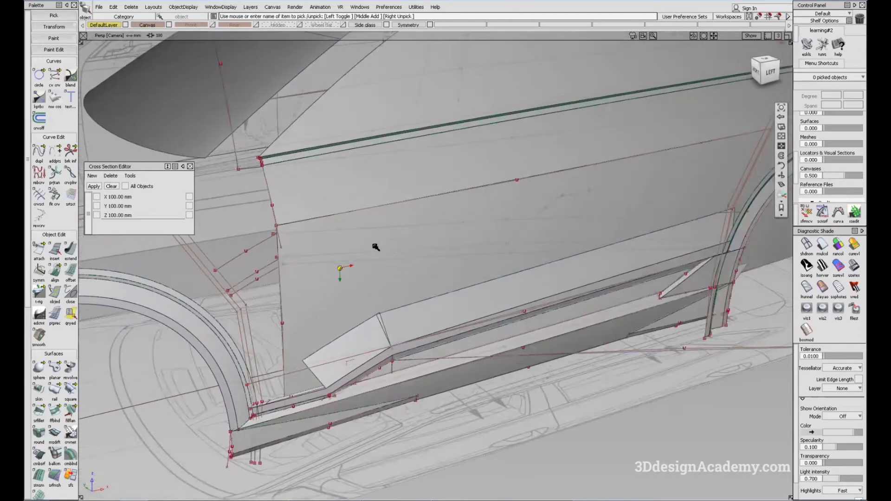
{"action": "left_click_drag", "start_coordinate": [384, 258], "coordinate": [472, 345], "text": "alt+shift"}
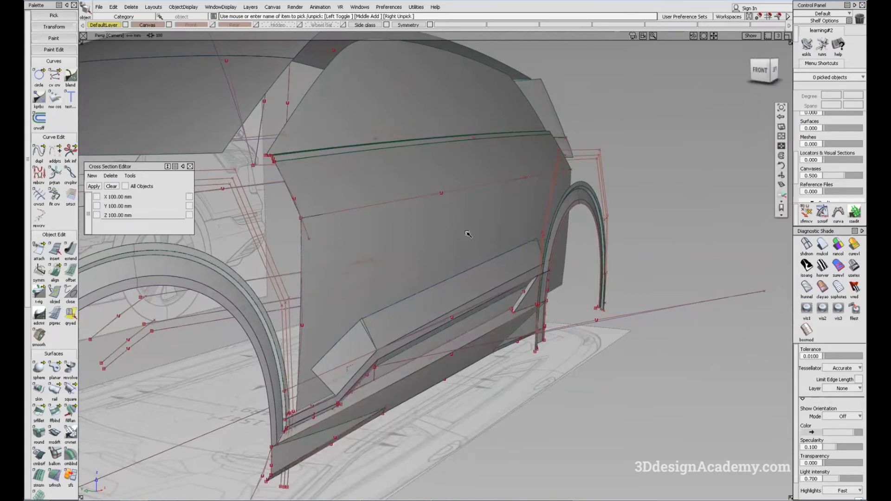
{"action": "left_click_drag", "start_coordinate": [468, 233], "coordinate": [490, 325], "text": "alt+shift"}
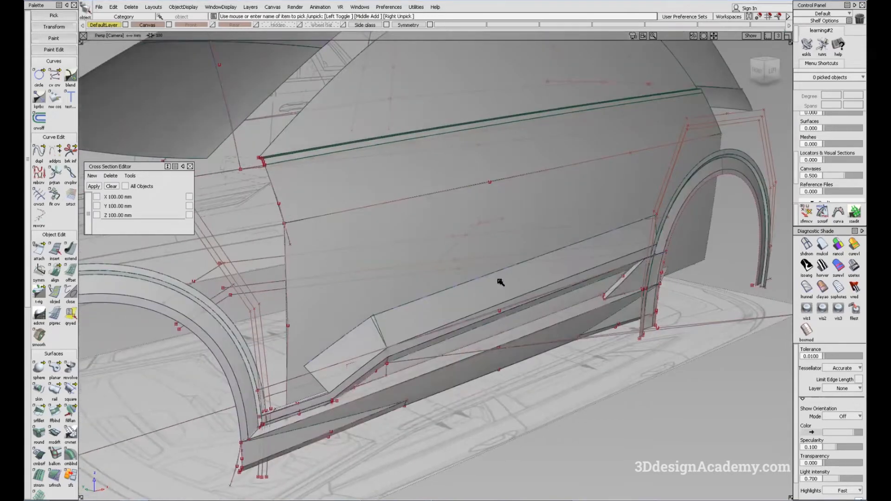
{"action": "left_click_drag", "start_coordinate": [488, 278], "coordinate": [464, 289], "text": "alt+shift"}
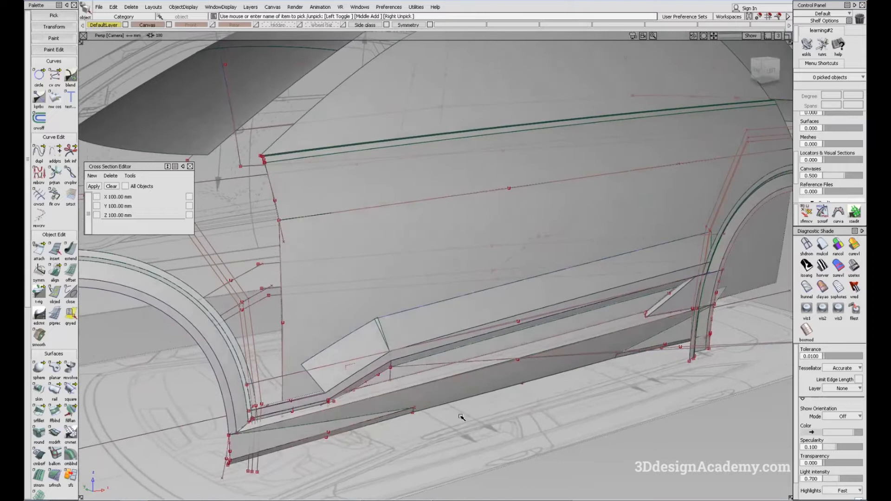
{"action": "left_click_drag", "start_coordinate": [442, 384], "coordinate": [505, 229], "text": "alt+shift"}
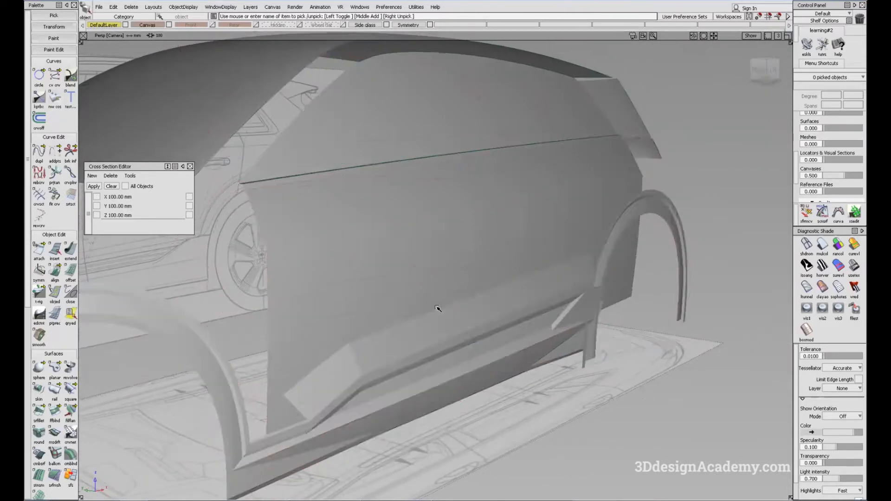
{"action": "left_click_drag", "start_coordinate": [438, 309], "coordinate": [432, 334], "text": "alt+shift"}
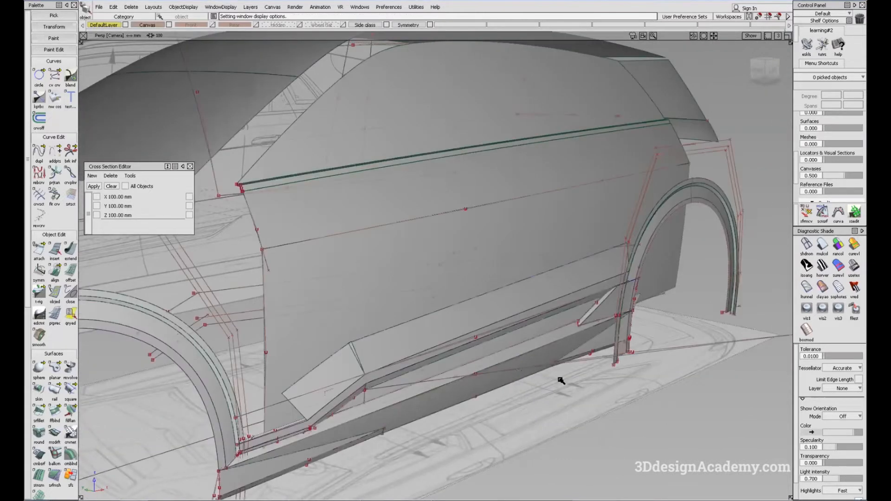
{"action": "right_click_drag", "start_coordinate": [563, 378], "coordinate": [524, 438], "text": "alt+shift"}
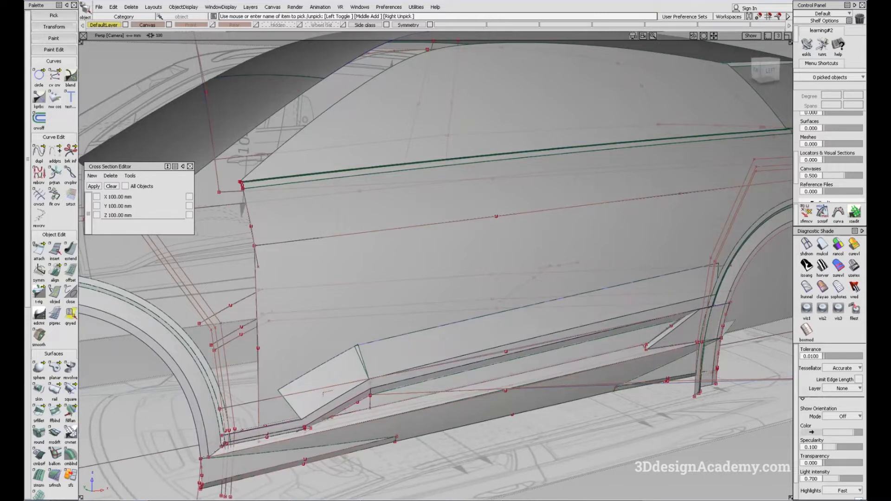
- Switch to Windows Photo Viewer and study the door surfacing in the reference photos, enlarging the rear three-quarter photo to actual size
{"action": "key", "text": "alt+Tab"}
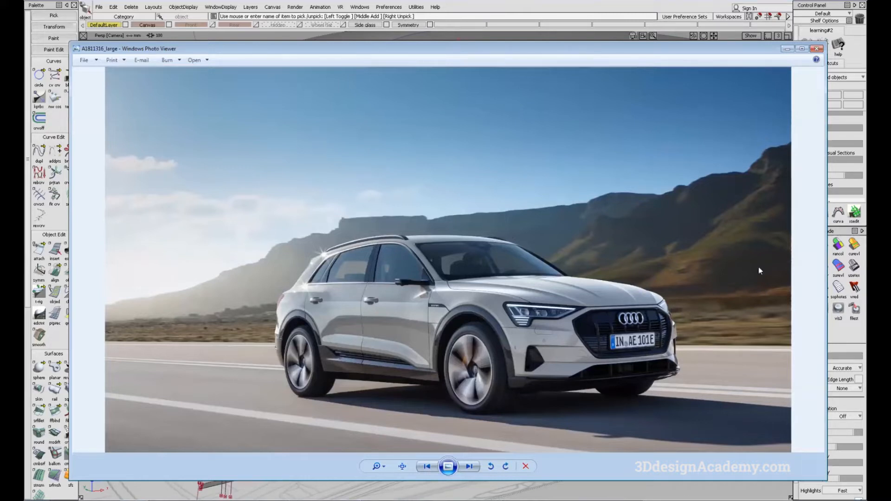
{"action": "key", "text": "alt+Tab"}
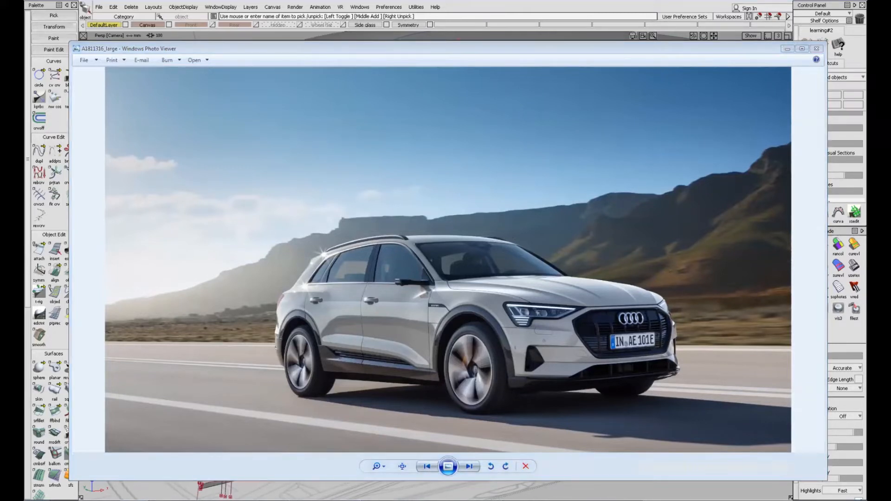
{"action": "key", "text": "alt+Tab"}
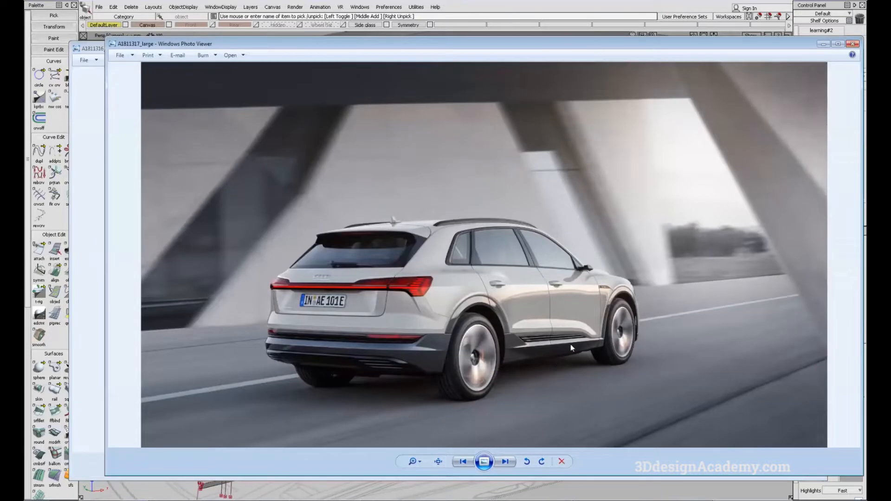
{"action": "left_click", "coordinate": [439, 462]}
{"action": "left_click_drag", "start_coordinate": [664, 405], "coordinate": [511, 260]}
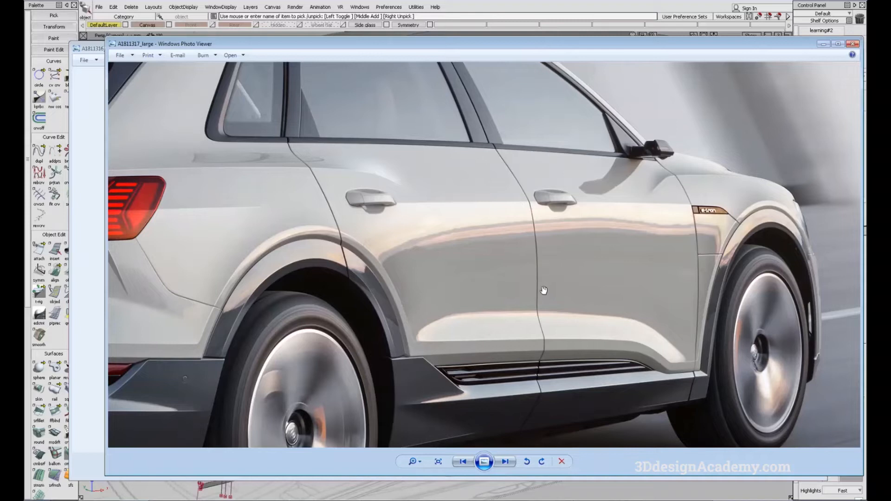
{"action": "mouse_move", "coordinate": [533, 264]}
{"action": "left_mouse_down"}
{"action": "mouse_move", "coordinate": [556, 254]}
{"action": "mouse_move", "coordinate": [533, 253]}
{"action": "left_mouse_up"}
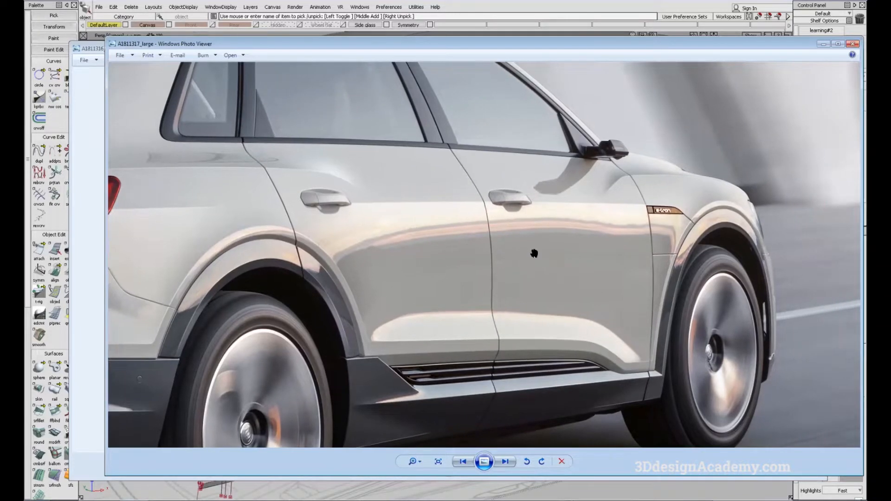
{"action": "left_click_drag", "start_coordinate": [754, 46], "coordinate": [722, 73]}
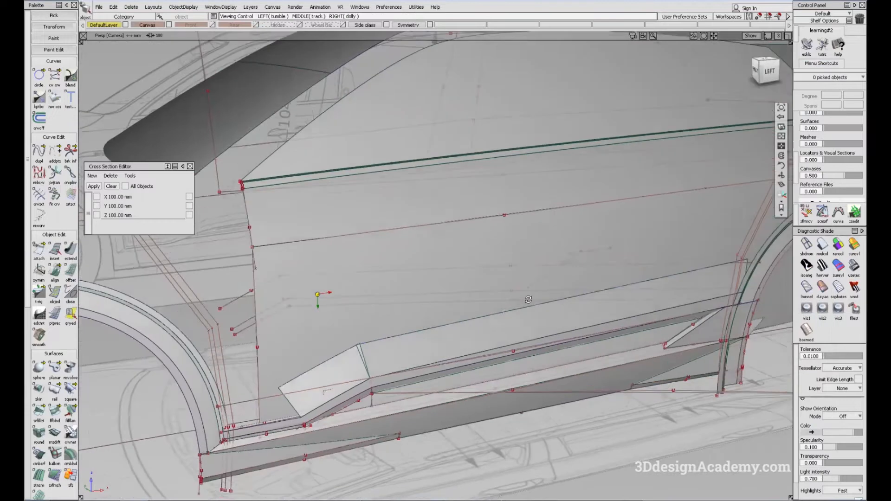
- Duplicate the horizontal crease curve at door-handle height in the side view and move the copy down onto the door area
{"action": "key", "text": "F6"}
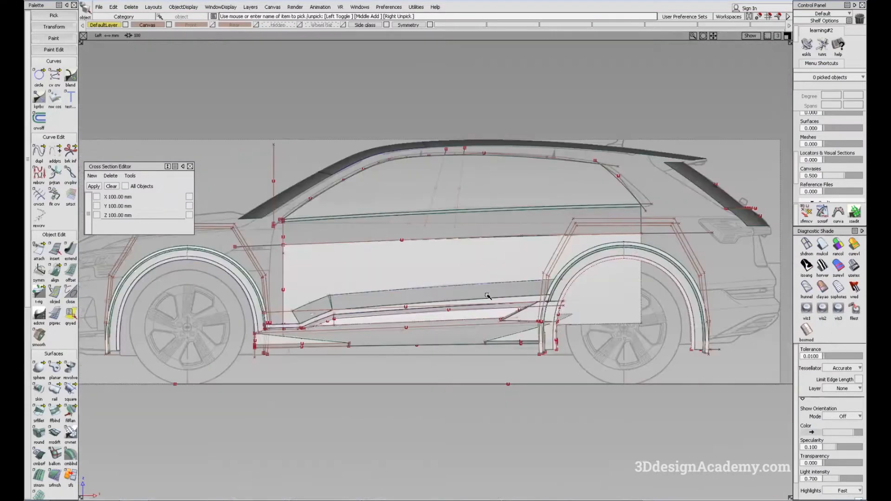
{"action": "scroll", "coordinate": [488, 296], "scroll_direction": "up", "scroll_amount": 3}
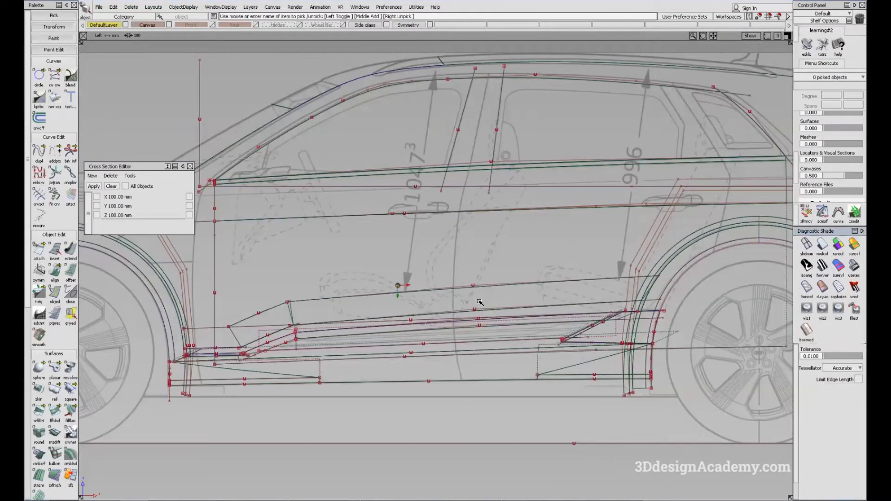
{"action": "left_click_drag", "start_coordinate": [412, 211], "coordinate": [433, 245], "text": "ctrl+shift"}
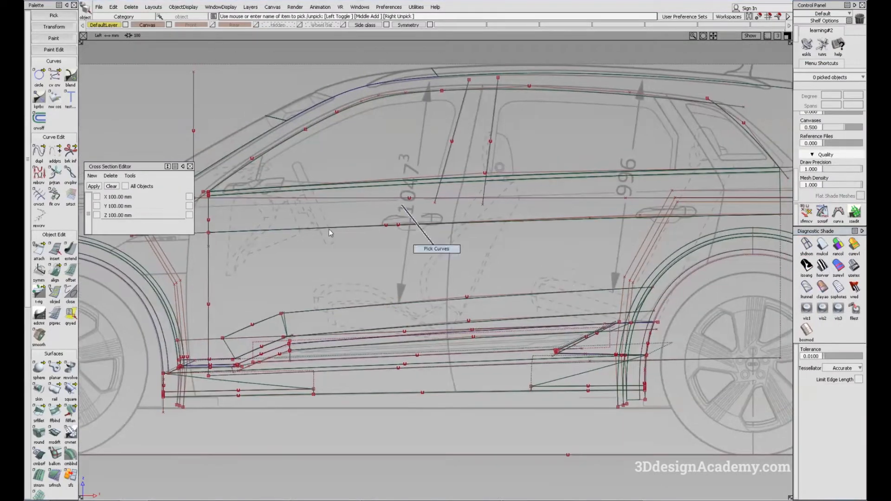
{"action": "middle_click_drag", "start_coordinate": [233, 227], "coordinate": [286, 229], "text": "alt+shift"}
{"action": "left_click", "coordinate": [301, 243]}
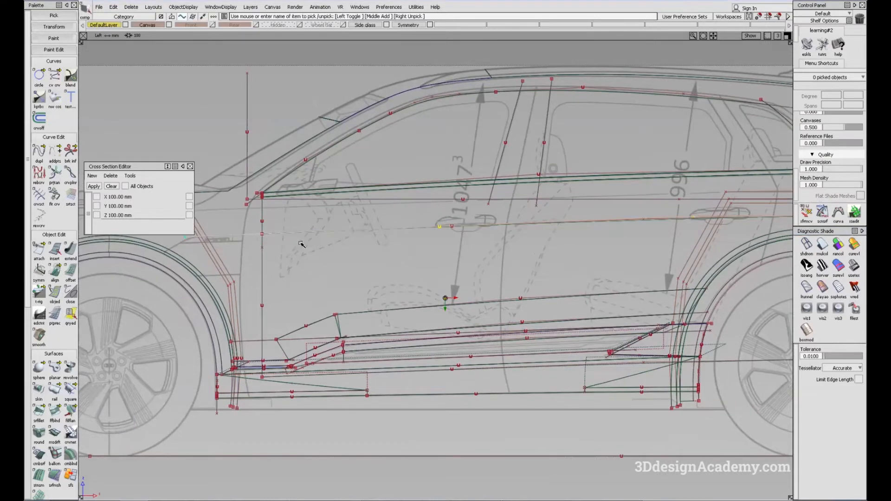
{"action": "middle_click_drag", "start_coordinate": [554, 253], "coordinate": [534, 254], "text": "alt+shift"}
{"action": "key", "text": "ctrl+c"}
{"action": "key", "text": "ctrl+v"}
{"action": "right_click_drag", "start_coordinate": [530, 265], "coordinate": [531, 246], "text": "ctrl+shift"}
{"action": "right_click_drag", "start_coordinate": [531, 246], "coordinate": [532, 278]}
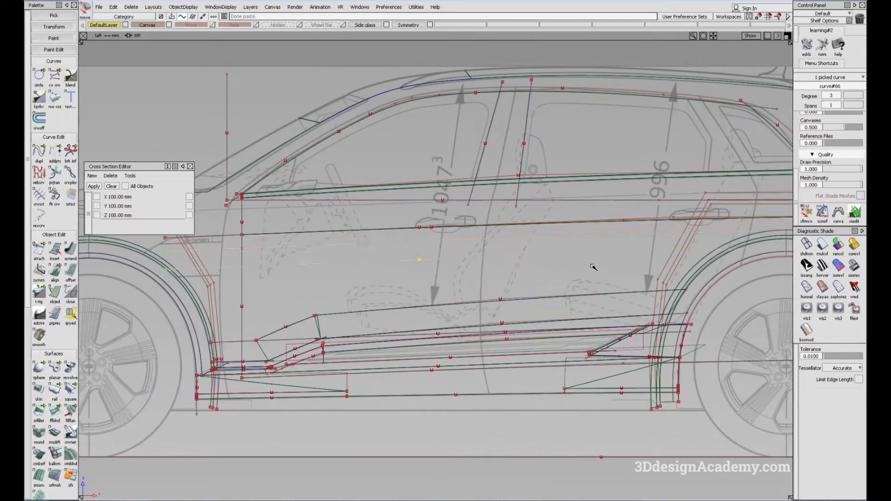
{"action": "left_click_drag", "start_coordinate": [590, 285], "coordinate": [589, 264], "text": "ctrl+shift"}
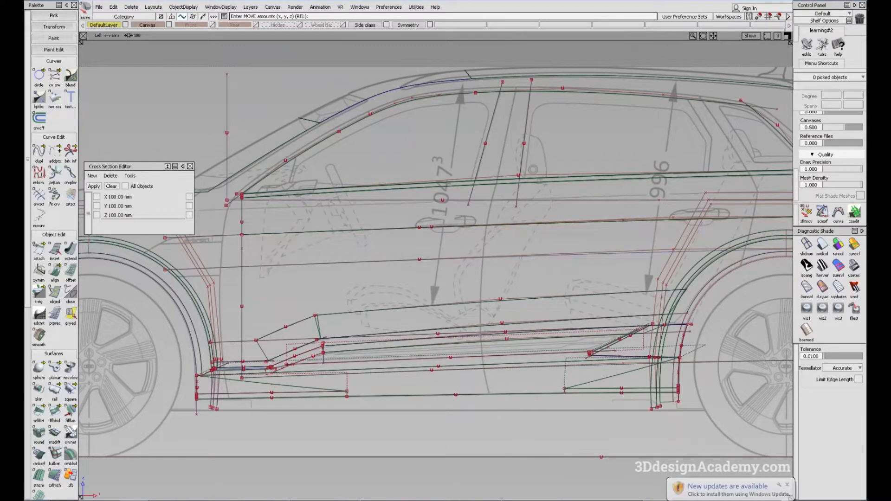
- Dismiss the Windows update notification and move the copied crease curve slightly further down
{"action": "key", "text": "alt+Tab"}
{"action": "left_click", "coordinate": [787, 484]}
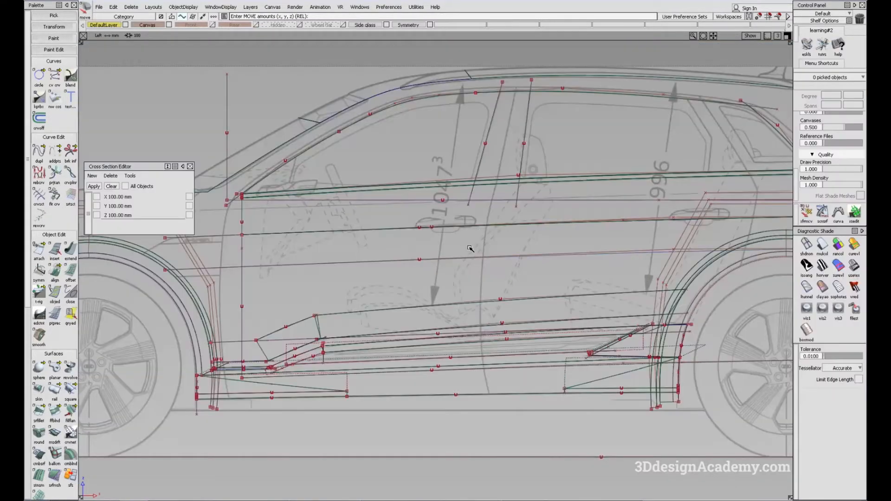
{"action": "left_click_drag", "start_coordinate": [496, 255], "coordinate": [508, 271], "text": "ctrl+shift"}
{"action": "middle_click_drag", "start_coordinate": [528, 270], "coordinate": [512, 263], "text": "alt+shift"}
{"action": "left_click_drag", "start_coordinate": [514, 264], "coordinate": [519, 270], "text": "ctrl+shift"}
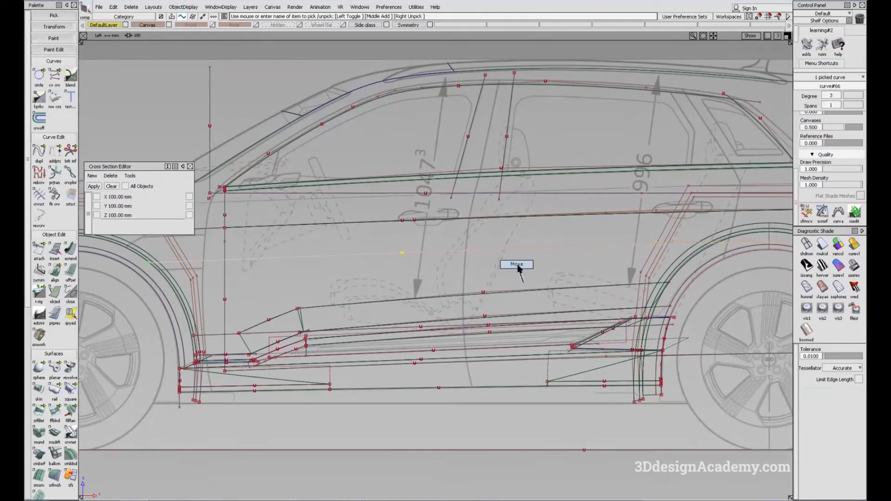
{"action": "right_click_drag", "start_coordinate": [519, 266], "coordinate": [519, 269]}
{"action": "middle_click_drag", "start_coordinate": [593, 300], "coordinate": [579, 302], "text": "alt+shift"}
{"action": "left_click_drag", "start_coordinate": [576, 297], "coordinate": [544, 268], "text": "ctrl+shift"}
{"action": "middle_click_drag", "start_coordinate": [524, 275], "coordinate": [516, 281], "text": "alt+shift"}
{"action": "mouse_move", "coordinate": [471, 251]}
{"action": "left_mouse_down", "text": "ctrl+shift"}
{"action": "mouse_move", "coordinate": [497, 270]}
{"action": "mouse_move", "coordinate": [497, 255]}
{"action": "mouse_move", "coordinate": [531, 265]}
{"action": "left_mouse_up", "text": "ctrl+shift"}
{"action": "left_click", "coordinate": [497, 256]}
{"action": "right_click_drag", "start_coordinate": [531, 266], "coordinate": [531, 265]}
- Deselect the copied curve and display the model's surfaces shaded in the side view
{"action": "middle_click_drag", "start_coordinate": [569, 308], "coordinate": [551, 321], "text": "alt+shift"}
{"action": "left_click_drag", "start_coordinate": [548, 323], "coordinate": [511, 286], "text": "ctrl+shift"}
{"action": "middle_click_drag", "start_coordinate": [389, 358], "coordinate": [384, 372], "text": "alt+shift"}
{"action": "left_click_drag", "start_coordinate": [376, 376], "coordinate": [336, 312], "text": "ctrl+shift"}
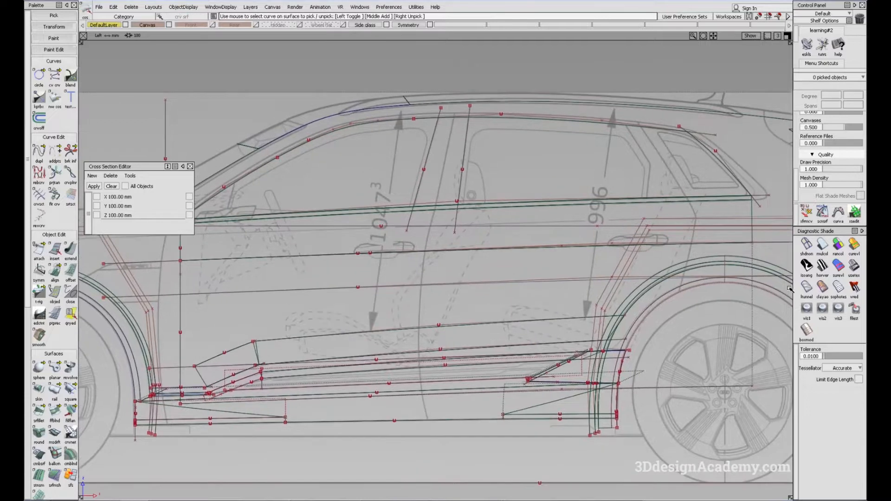
{"action": "left_click", "coordinate": [816, 247]}
{"action": "mouse_move", "coordinate": [463, 288]}
{"action": "middle_mouse_down", "text": "alt+shift"}
{"action": "mouse_move", "coordinate": [493, 287]}
{"action": "mouse_move", "coordinate": [489, 312]}
{"action": "middle_mouse_up", "text": "alt+shift"}
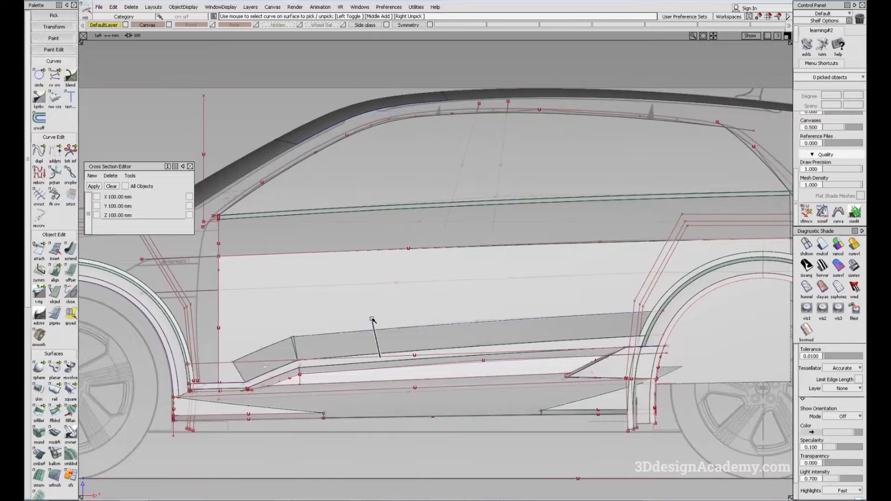
- Check how the body side is divided into surfaces with random-colour shading, ending with the plain shaded display
{"action": "left_click", "coordinate": [801, 245]}
{"action": "left_click", "coordinate": [839, 245]}
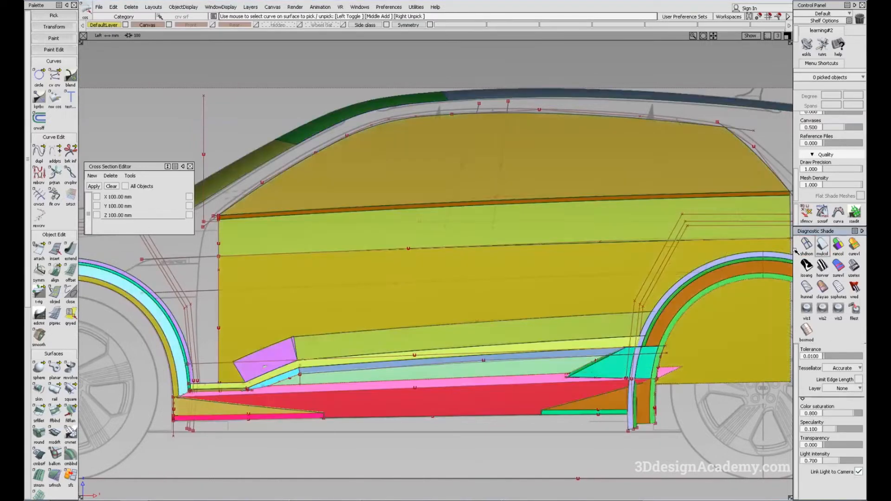
{"action": "left_click", "coordinate": [807, 244]}
- Project the lowered curve onto the large door surface between the crease and the rocker in the side view
{"action": "mouse_move", "coordinate": [441, 302]}
{"action": "middle_mouse_down", "text": "alt+shift"}
{"action": "mouse_move", "coordinate": [398, 285]}
{"action": "mouse_move", "coordinate": [376, 287]}
{"action": "middle_mouse_up", "text": "alt+shift"}
{"action": "scroll", "coordinate": [60, 432], "scroll_direction": "down", "scroll_amount": 3}
{"action": "left_click", "coordinate": [40, 455]}
{"action": "left_click", "coordinate": [422, 274]}
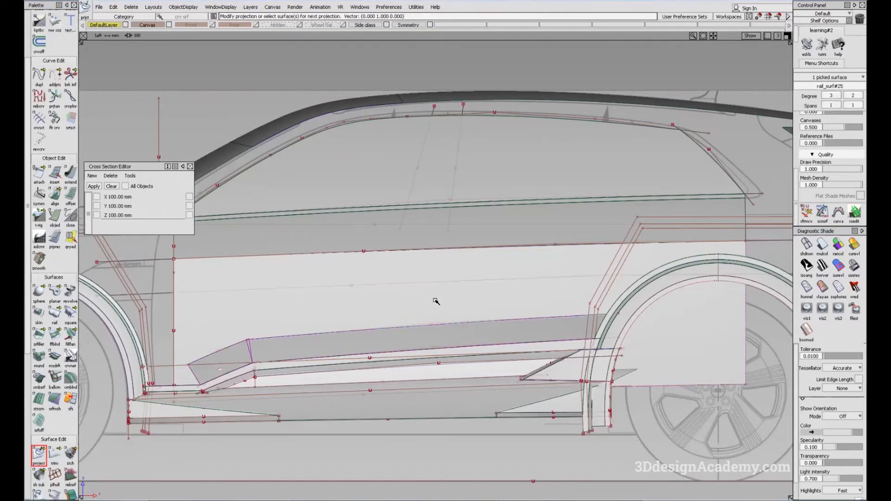
{"action": "left_click_drag", "start_coordinate": [416, 311], "coordinate": [423, 285], "text": "ctrl+shift"}
{"action": "middle_click_drag", "start_coordinate": [359, 325], "coordinate": [432, 305], "text": "alt+shift"}
{"action": "left_click_drag", "start_coordinate": [402, 302], "coordinate": [398, 360], "text": "ctrl+shift"}
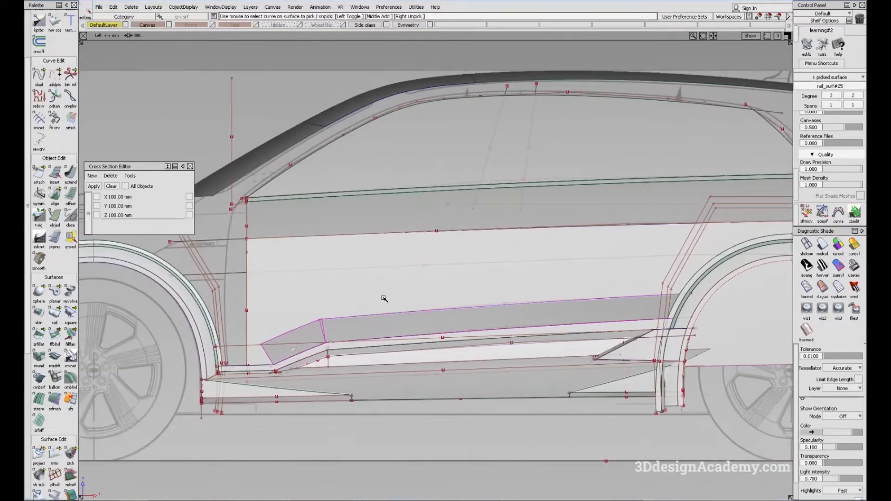
- Inspect the projected curve on the door surface in the perspective view
{"action": "key", "text": "F8"}
{"action": "left_click_drag", "start_coordinate": [432, 306], "coordinate": [548, 251], "text": "alt+shift"}
{"action": "left_click_drag", "start_coordinate": [397, 288], "coordinate": [408, 313], "text": "alt+shift"}
{"action": "left_click_drag", "start_coordinate": [404, 339], "coordinate": [367, 268], "text": "ctrl+shift"}
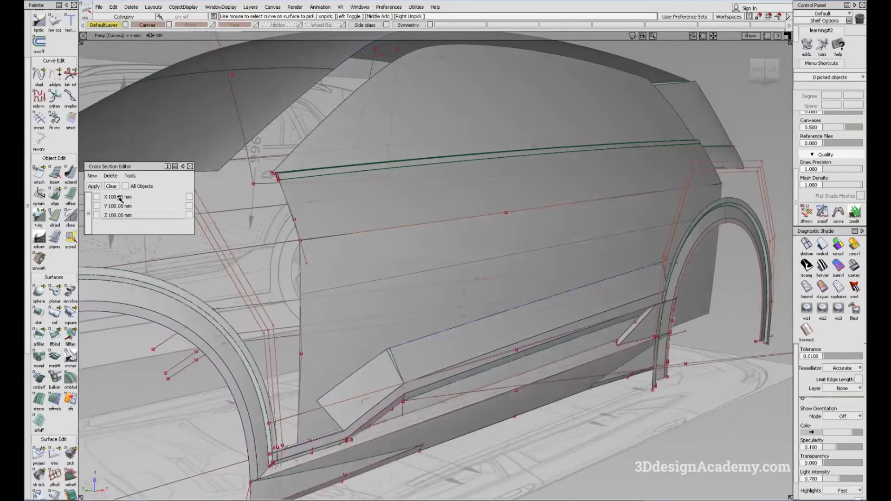
{"action": "left_click_drag", "start_coordinate": [548, 242], "coordinate": [525, 248], "text": "alt+shift"}
{"action": "middle_click_drag", "start_coordinate": [526, 248], "coordinate": [478, 215], "text": "alt+shift"}
{"action": "left_click_drag", "start_coordinate": [478, 215], "coordinate": [357, 299], "text": "alt+shift"}
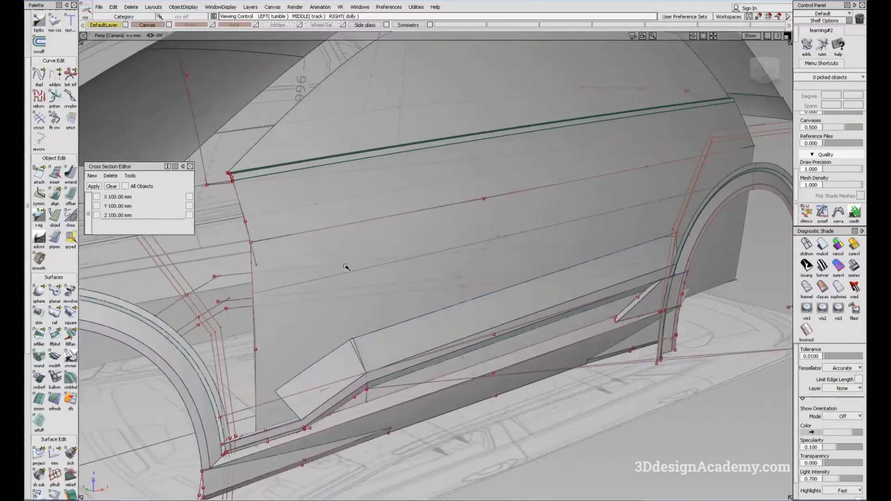
- Try to duplicate the projected curve from the door surface as a free curve
{"action": "left_click", "coordinate": [40, 75]}
{"action": "left_click_drag", "start_coordinate": [569, 262], "coordinate": [521, 274], "text": "alt+shift"}
{"action": "left_click", "coordinate": [561, 235]}
{"action": "key", "text": "ctrl+z"}
- Fit a degree 3, one-span curve to the projected curve on the door surface, with history enabled
{"action": "left_click", "coordinate": [54, 119]}
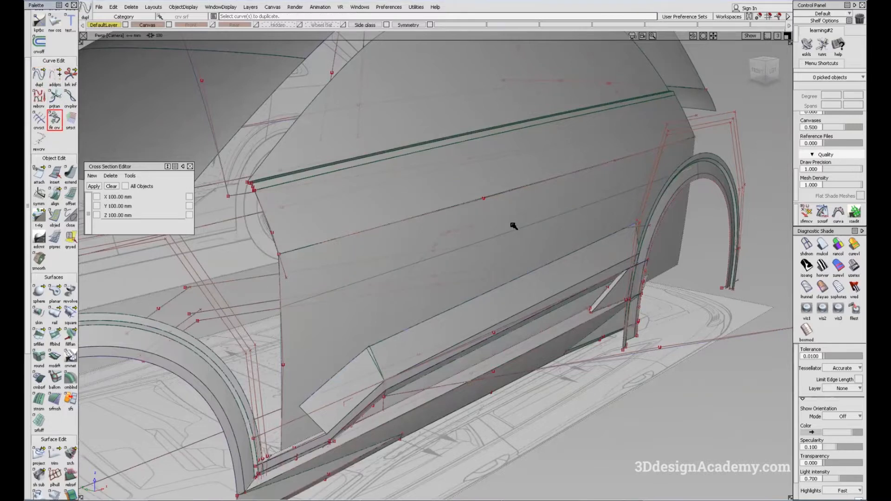
{"action": "left_click", "coordinate": [527, 226]}
{"action": "left_click_drag", "start_coordinate": [528, 226], "coordinate": [528, 166], "text": "alt+shift"}
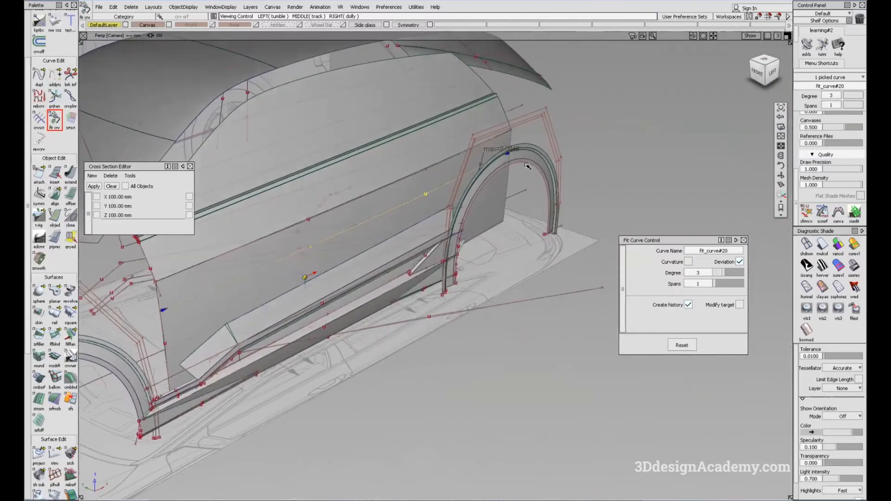
- Examine the fitted curve and its deviation along the door surface from several angles
{"action": "right_click_drag", "start_coordinate": [501, 162], "coordinate": [566, 153], "text": "alt+shift"}
{"action": "left_click_drag", "start_coordinate": [405, 199], "coordinate": [448, 194], "text": "alt+shift"}
{"action": "right_click_drag", "start_coordinate": [448, 194], "coordinate": [425, 197], "text": "alt+shift"}
{"action": "left_click_drag", "start_coordinate": [486, 172], "coordinate": [453, 211], "text": "alt+shift"}
{"action": "right_click_drag", "start_coordinate": [453, 210], "coordinate": [354, 223], "text": "alt+shift"}
{"action": "right_click_drag", "start_coordinate": [294, 233], "coordinate": [371, 225], "text": "alt+shift"}
{"action": "left_click_drag", "start_coordinate": [377, 224], "coordinate": [404, 227], "text": "alt+shift"}
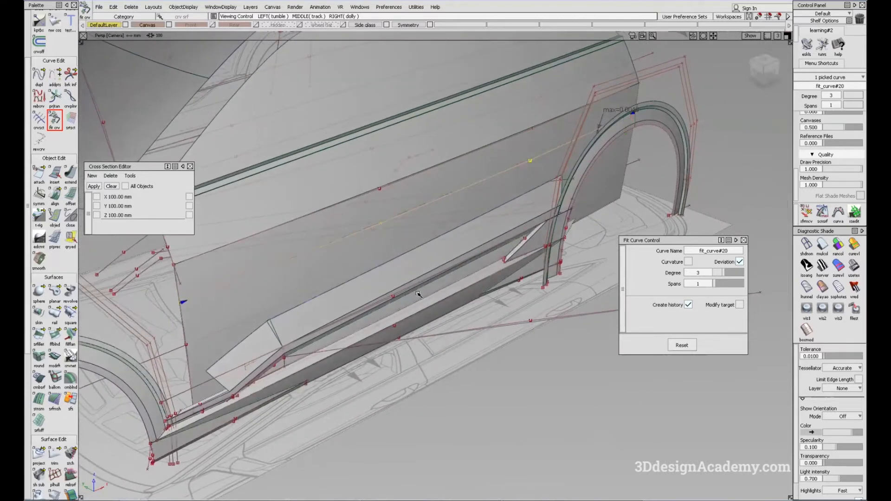
{"action": "left_click_drag", "start_coordinate": [407, 272], "coordinate": [406, 251], "text": "ctrl+shift"}
{"action": "middle_click_drag", "start_coordinate": [326, 298], "coordinate": [400, 255], "text": "alt+shift"}
{"action": "left_click_drag", "start_coordinate": [357, 287], "coordinate": [362, 325], "text": "alt+shift"}
{"action": "mouse_move", "coordinate": [461, 346]}
{"action": "left_mouse_down", "text": "ctrl+shift"}
{"action": "mouse_move", "coordinate": [444, 295]}
{"action": "mouse_move", "coordinate": [297, 312]}
{"action": "left_mouse_up", "text": "ctrl+shift"}
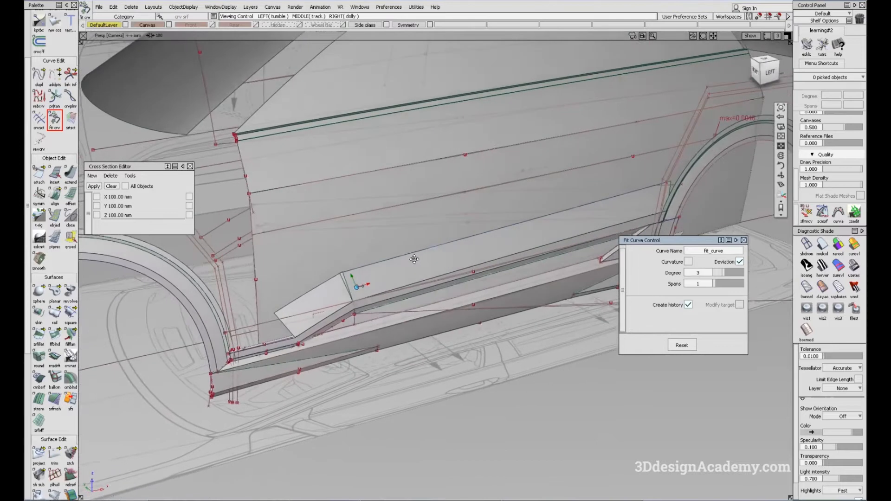
{"action": "middle_click_drag", "start_coordinate": [277, 313], "coordinate": [262, 330], "text": "alt+shift"}
{"action": "left_click_drag", "start_coordinate": [262, 329], "coordinate": [208, 332], "text": "alt+shift"}
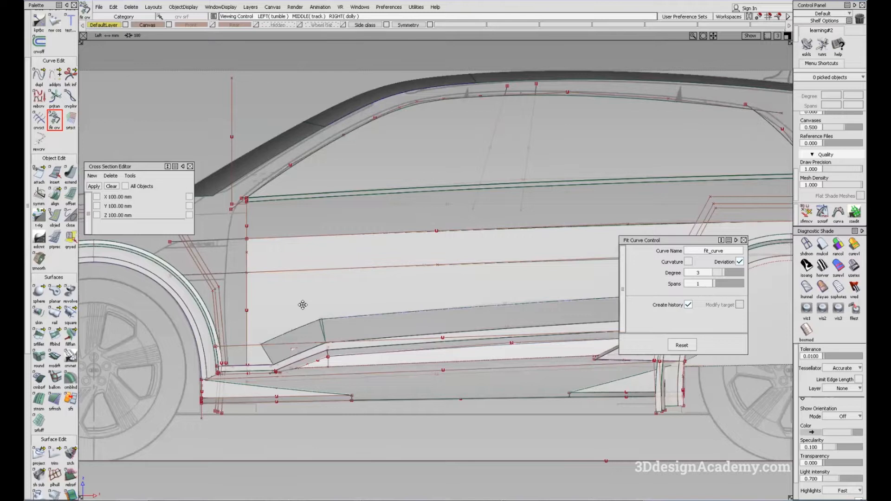
- Compare the fitted door curve with the lower door trim in the side and perspective views
{"action": "key", "text": "Escape"}
{"action": "middle_click_drag", "start_coordinate": [269, 310], "coordinate": [279, 204], "text": "alt+shift"}
{"action": "key", "text": "Escape"}
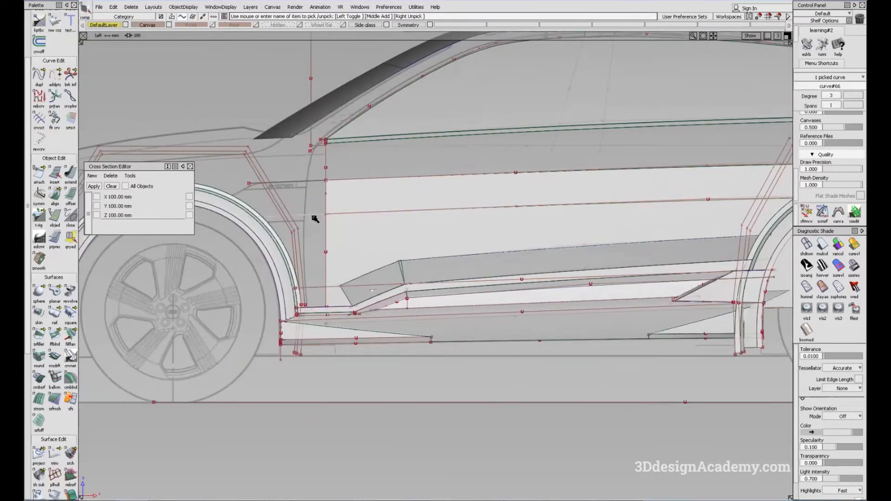
{"action": "middle_click_drag", "start_coordinate": [398, 273], "coordinate": [388, 258], "text": "alt+shift"}
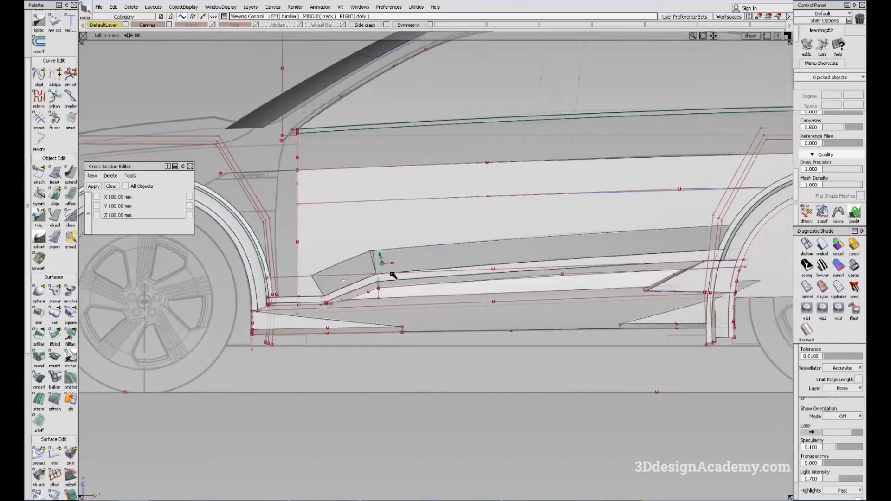
{"action": "left_click", "coordinate": [310, 280]}
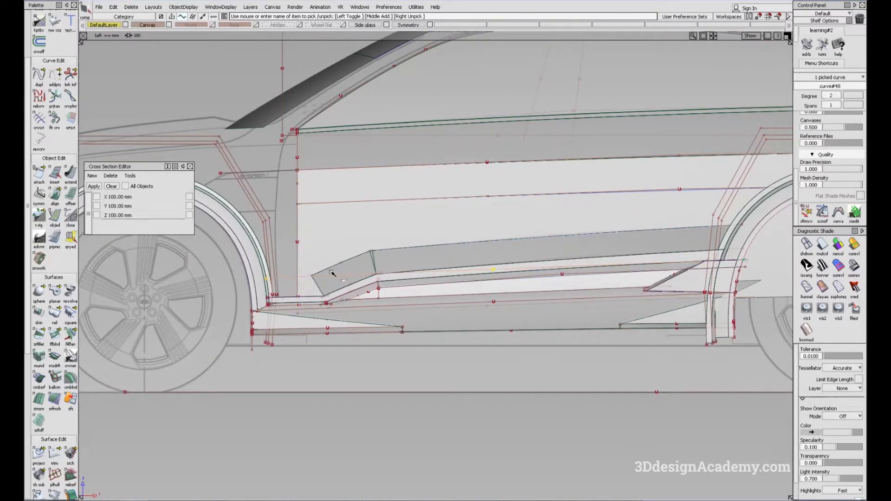
{"action": "left_click_drag", "start_coordinate": [432, 271], "coordinate": [424, 246], "text": "alt+shift"}
{"action": "left_click_drag", "start_coordinate": [284, 328], "coordinate": [428, 334], "text": "alt+shift"}
{"action": "left_click", "coordinate": [428, 334]}
{"action": "middle_click_drag", "start_coordinate": [427, 334], "coordinate": [278, 251], "text": "alt+shift"}
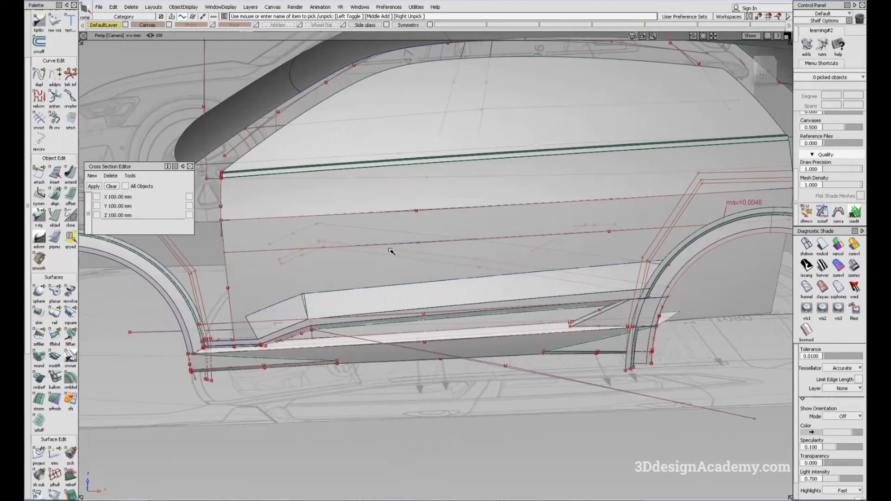
- Duplicate the fitted door curve and move the copy down to the lower part of the door in the side view
{"action": "left_click", "coordinate": [400, 247]}
{"action": "key", "text": "F5"}
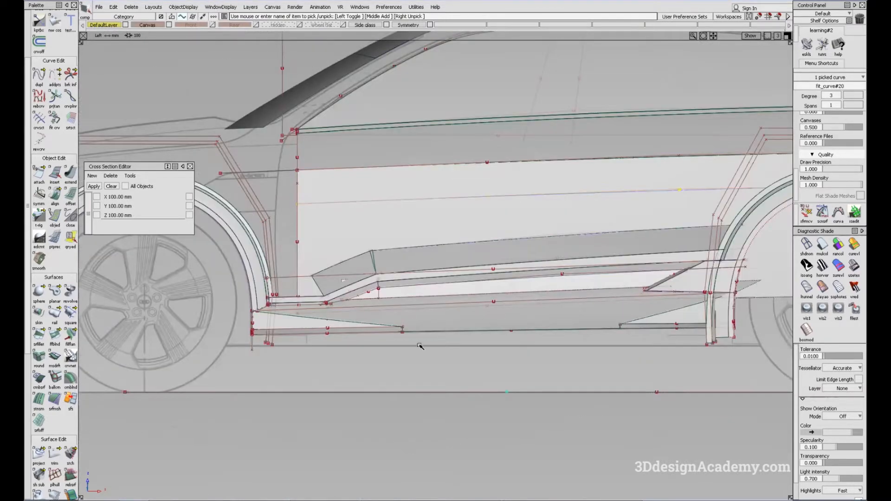
{"action": "key", "text": "ctrl+c"}
{"action": "key", "text": "ctrl+v"}
{"action": "middle_click_drag", "start_coordinate": [383, 368], "coordinate": [384, 347], "text": "ctrl+shift"}
{"action": "right_click_drag", "start_coordinate": [392, 356], "coordinate": [392, 432]}
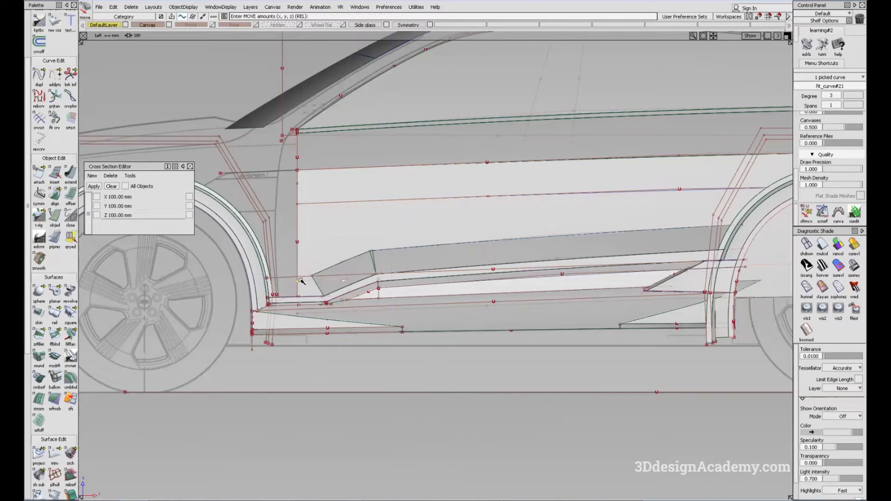
{"action": "right_click_drag", "start_coordinate": [407, 359], "coordinate": [395, 366]}
- Project the lowered curve copy onto the door surface from the left view
{"action": "key", "text": "F12"}
{"action": "left_click_drag", "start_coordinate": [255, 298], "coordinate": [257, 370], "text": "alt+shift"}
{"action": "left_click_drag", "start_coordinate": [215, 346], "coordinate": [197, 360], "text": "ctrl+shift"}
{"action": "key", "text": "F6"}
{"action": "left_click", "coordinate": [41, 459]}
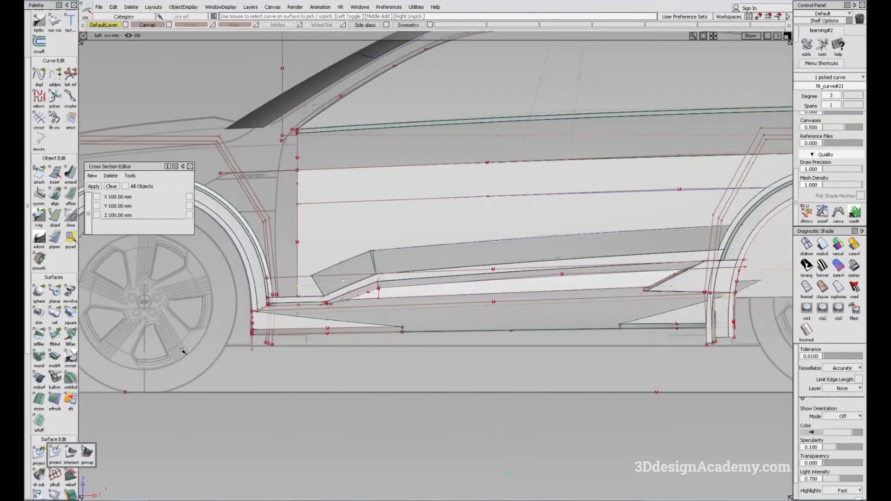
{"action": "left_click", "coordinate": [54, 453]}
{"action": "left_click", "coordinate": [316, 244]}
{"action": "key", "text": "space"}
{"action": "left_click", "coordinate": [307, 287]}
{"action": "key", "text": "space"}
{"action": "key", "text": "F8"}
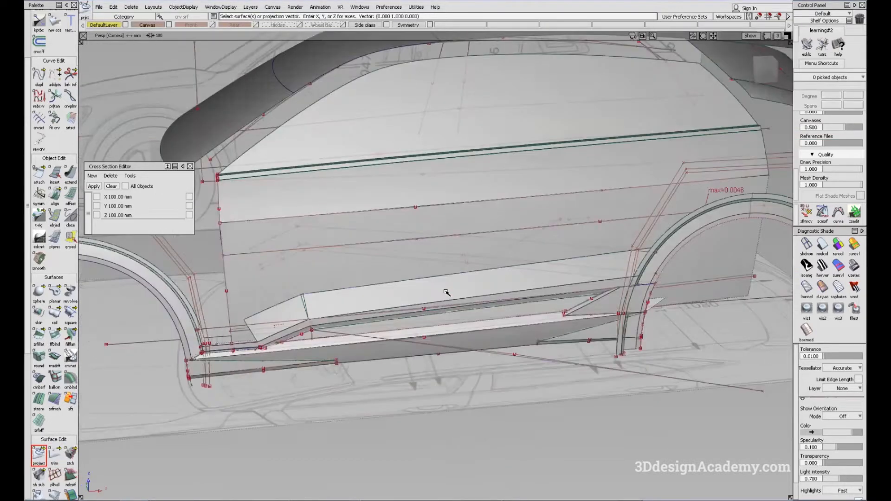
- Isolate the door surface and fit a degree 3, one-span curve with history to its newly projected lower line
{"action": "left_click_drag", "start_coordinate": [299, 326], "coordinate": [227, 5], "text": "alt+shift"}
{"action": "left_click", "coordinate": [184, 6]}
{"action": "left_click", "coordinate": [195, 62]}
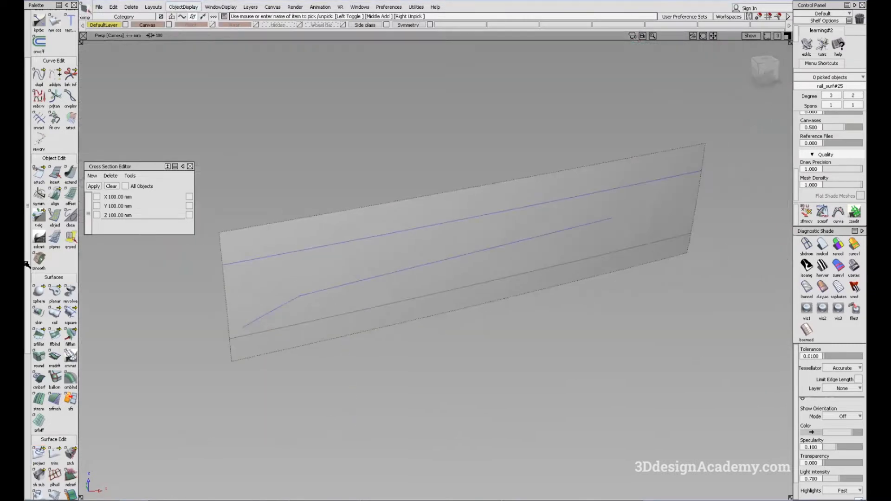
{"action": "middle_click_drag", "start_coordinate": [297, 260], "coordinate": [197, 160], "text": "ctrl+shift"}
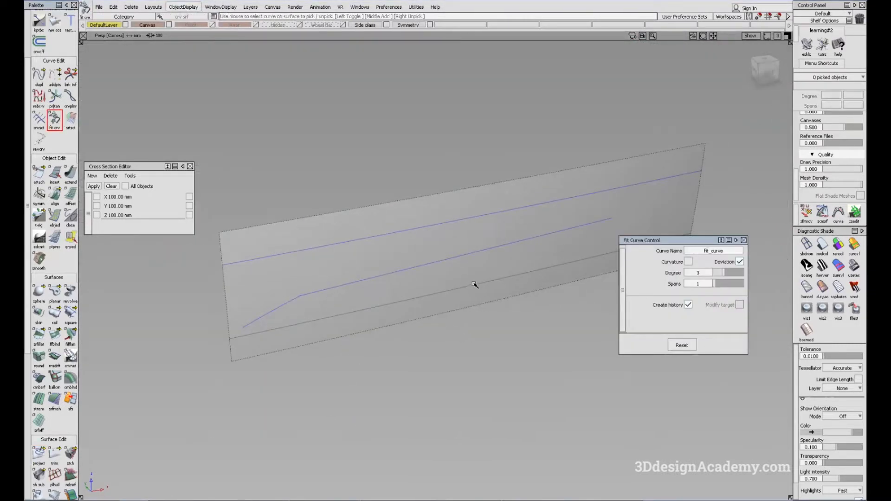
{"action": "left_click", "coordinate": [458, 303]}
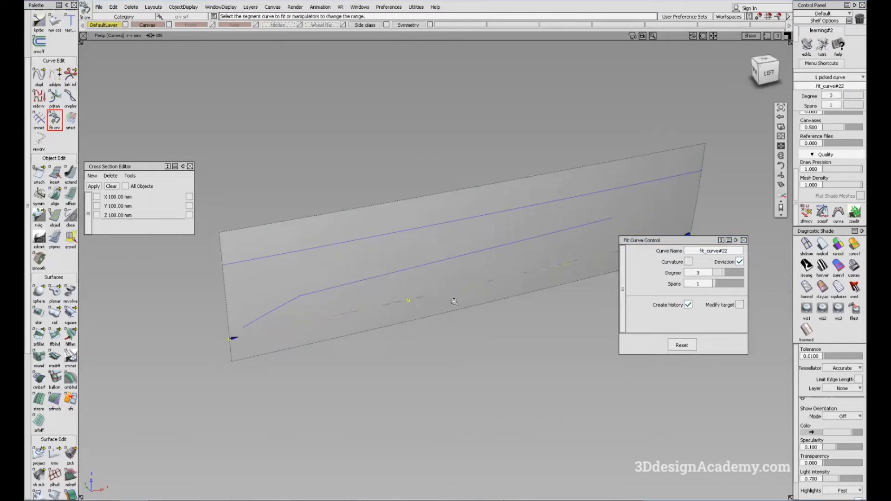
{"action": "left_click_drag", "start_coordinate": [458, 302], "coordinate": [468, 325], "text": "alt+shift"}
{"action": "left_click", "coordinate": [468, 325]}
- Swap the visibility so the original door surface is hidden and the rest of the model is shown
{"action": "left_click_drag", "start_coordinate": [457, 221], "coordinate": [354, 113], "text": "ctrl+shift"}
{"action": "left_click", "coordinate": [270, 25]}
{"action": "left_click", "coordinate": [185, 8]}
{"action": "left_click", "coordinate": [189, 30]}
{"action": "left_click_drag", "start_coordinate": [315, 274], "coordinate": [270, 236], "text": "alt+shift"}
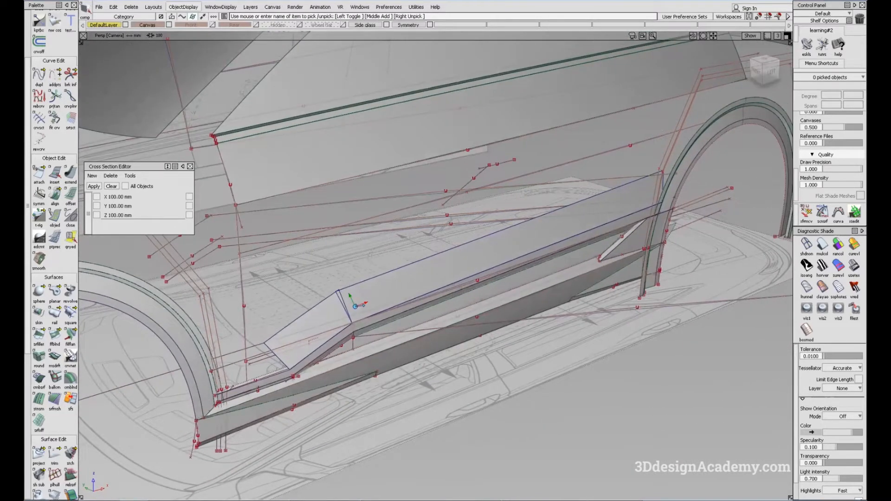
- Examine the position of the upper of the two fitted door curves against the body side from several perspective angles
{"action": "key", "text": "alt+Tab"}
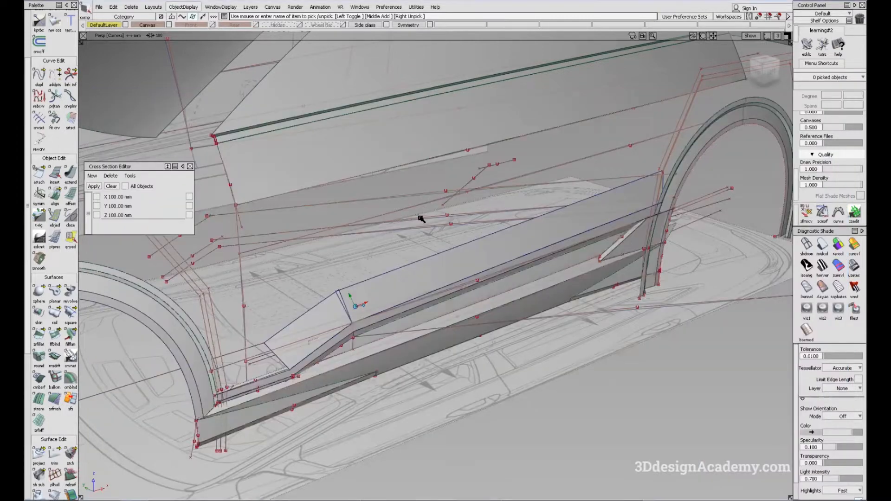
{"action": "left_click_drag", "start_coordinate": [421, 219], "coordinate": [301, 237], "text": "alt+shift"}
{"action": "left_click", "coordinate": [288, 261]}
{"action": "right_click_drag", "start_coordinate": [271, 264], "coordinate": [310, 269], "text": "alt+shift"}
{"action": "left_click_drag", "start_coordinate": [310, 268], "coordinate": [487, 273], "text": "alt+shift"}
{"action": "middle_click_drag", "start_coordinate": [330, 327], "coordinate": [320, 279], "text": "ctrl+shift"}
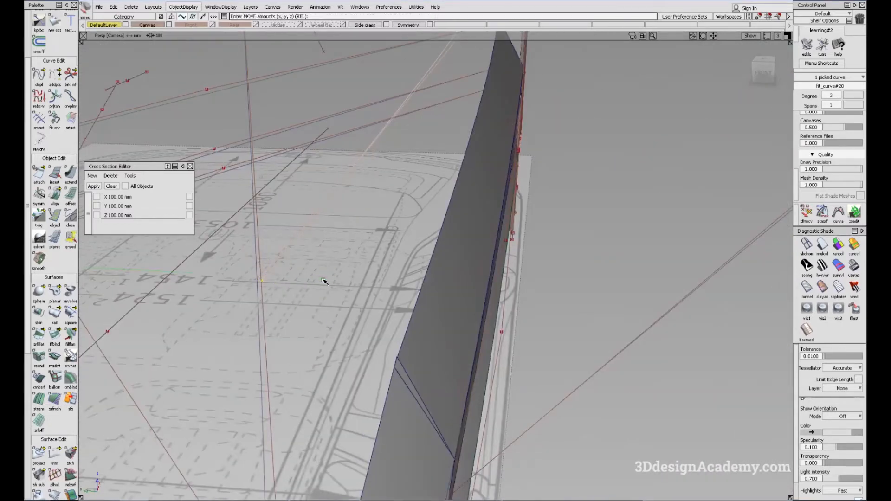
{"action": "right_click_drag", "start_coordinate": [321, 279], "coordinate": [283, 274], "text": "alt+shift"}
{"action": "left_click_drag", "start_coordinate": [400, 266], "coordinate": [358, 265], "text": "alt+shift"}
{"action": "left_click_drag", "start_coordinate": [455, 239], "coordinate": [432, 255], "text": "ctrl+shift"}
{"action": "left_click_drag", "start_coordinate": [432, 255], "coordinate": [403, 242], "text": "alt+shift"}
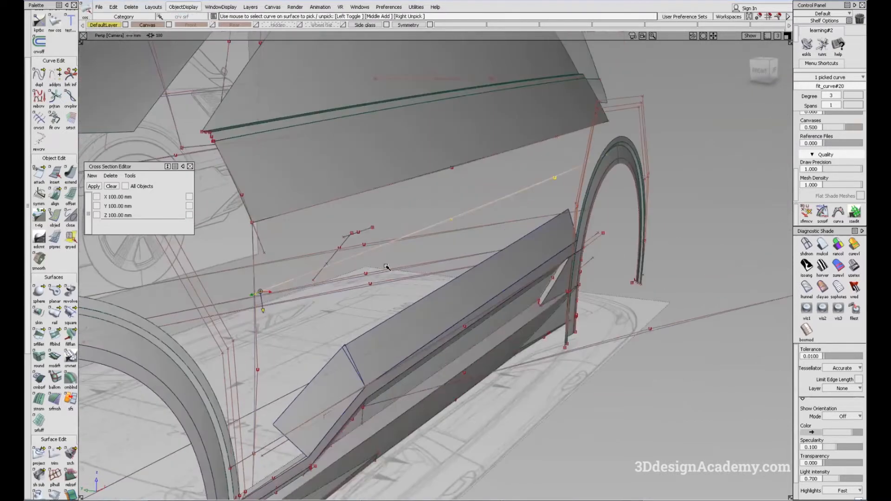
- Set the Freeform Blend to G0 Position on both sides, with Proportional Crown enabled at a crown value of 0.0100
{"action": "left_click", "coordinate": [55, 337]}
{"action": "left_click", "coordinate": [710, 252]}
{"action": "left_click", "coordinate": [714, 260]}
{"action": "left_click", "coordinate": [715, 262]}
{"action": "left_click", "coordinate": [717, 271]}
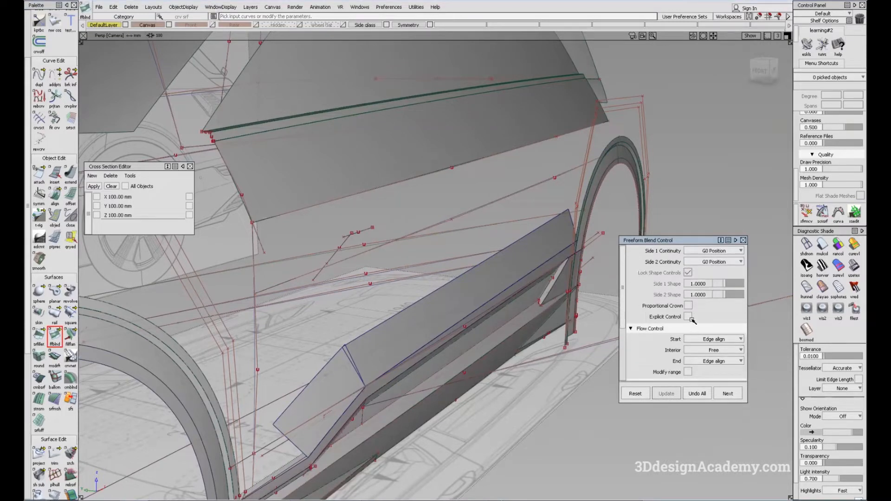
{"action": "left_click", "coordinate": [689, 306]}
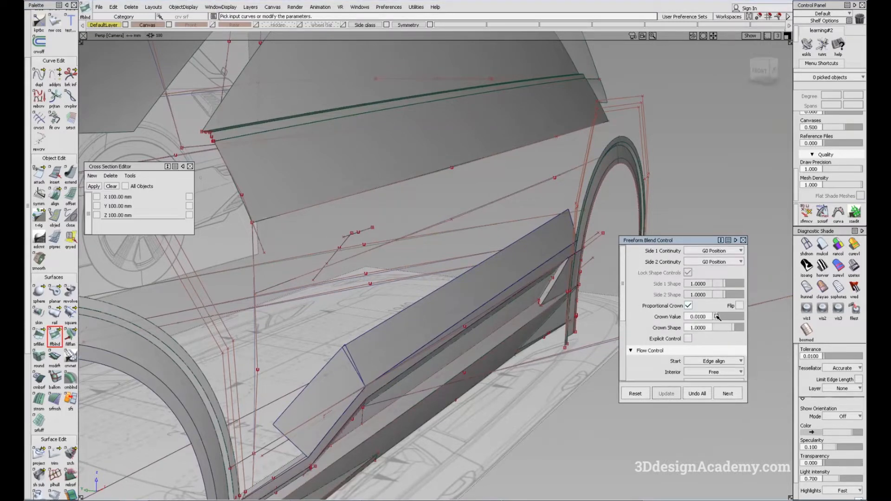
- Create a crowned blend surface from the upper panel's lower boundary curve to the middle fitted curve, with the crown flipped
{"action": "left_click_drag", "start_coordinate": [338, 209], "coordinate": [377, 200], "text": "alt+shift"}
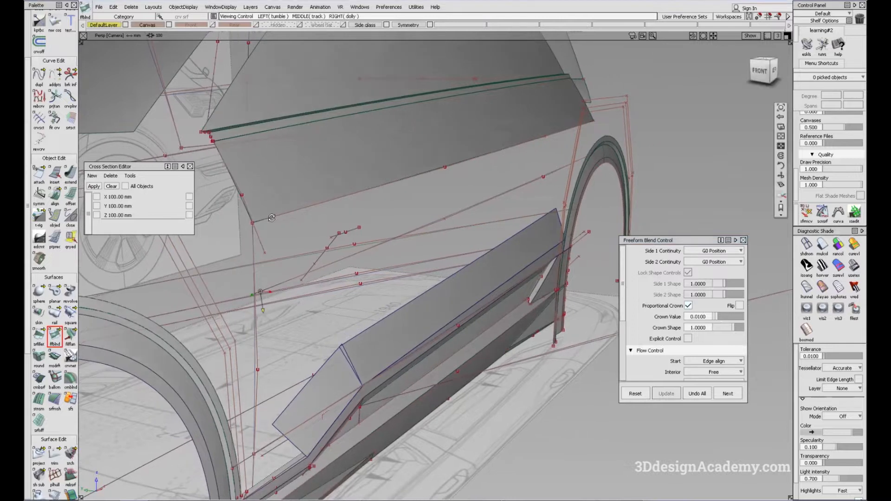
{"action": "left_click_drag", "start_coordinate": [271, 219], "coordinate": [356, 189], "text": "alt+shift"}
{"action": "left_click", "coordinate": [380, 180]}
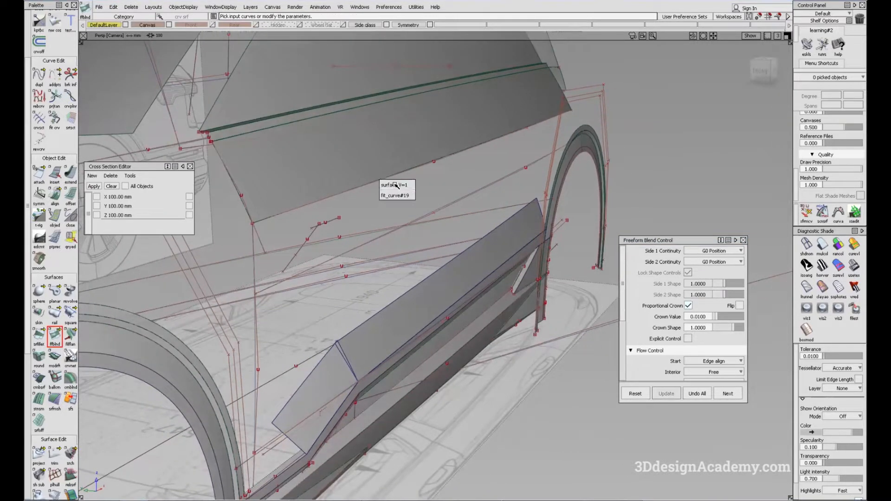
{"action": "left_click", "coordinate": [395, 196]}
{"action": "left_click", "coordinate": [449, 207]}
{"action": "left_click_drag", "start_coordinate": [448, 207], "coordinate": [417, 196], "text": "alt+shift"}
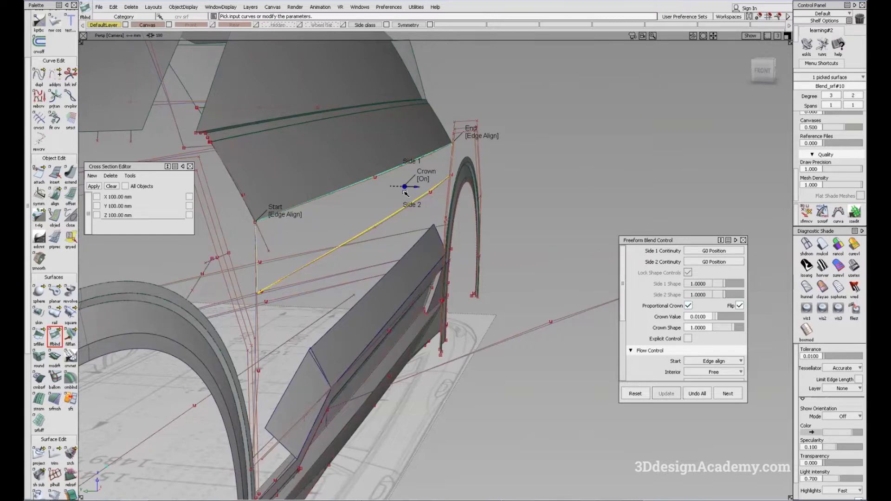
{"action": "left_click_drag", "start_coordinate": [431, 194], "coordinate": [353, 360], "text": "alt+shift"}
- Create a second crowned blend surface from the middle fitted curve down to the lower fitted curve
{"action": "key", "text": "space"}
{"action": "left_click", "coordinate": [319, 266]}
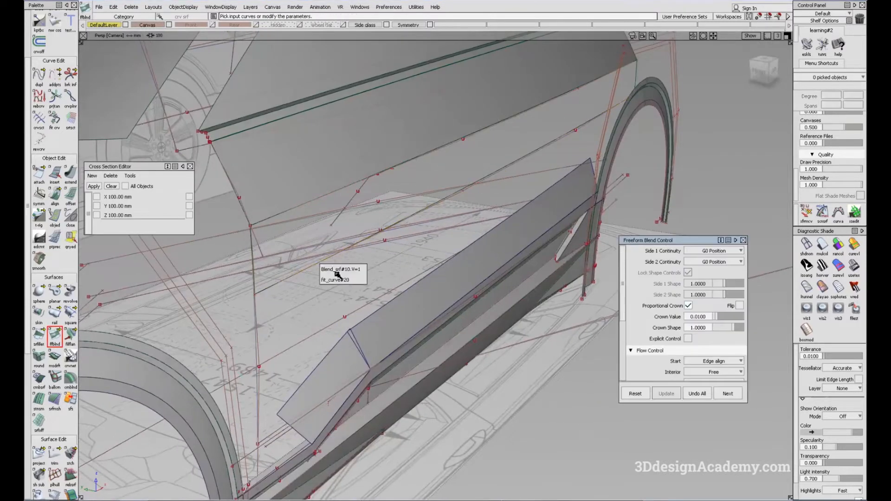
{"action": "left_click", "coordinate": [335, 280]}
{"action": "left_click_drag", "start_coordinate": [335, 280], "coordinate": [251, 398], "text": "alt+shift"}
{"action": "scroll", "coordinate": [261, 395], "scroll_direction": "up", "scroll_amount": 3}
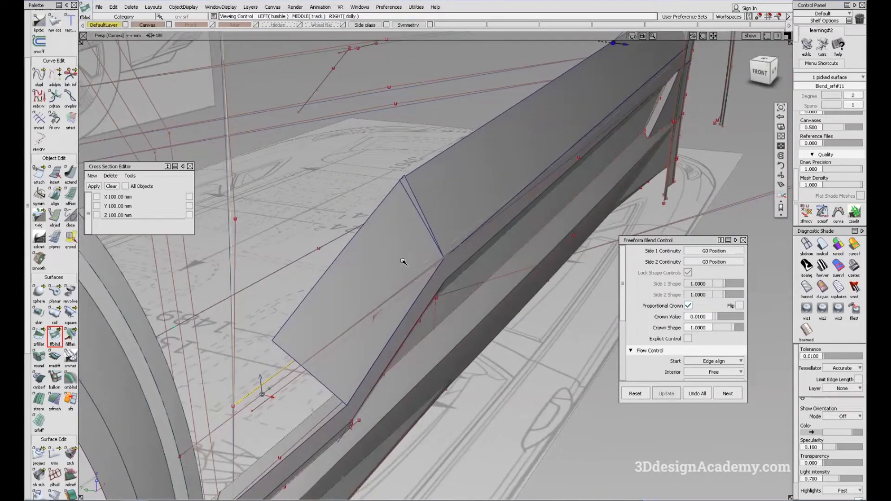
{"action": "scroll", "coordinate": [404, 261], "scroll_direction": "down", "scroll_amount": 6}
{"action": "left_click_drag", "start_coordinate": [404, 260], "coordinate": [381, 360], "text": "alt+shift"}
{"action": "left_click", "coordinate": [728, 394]}
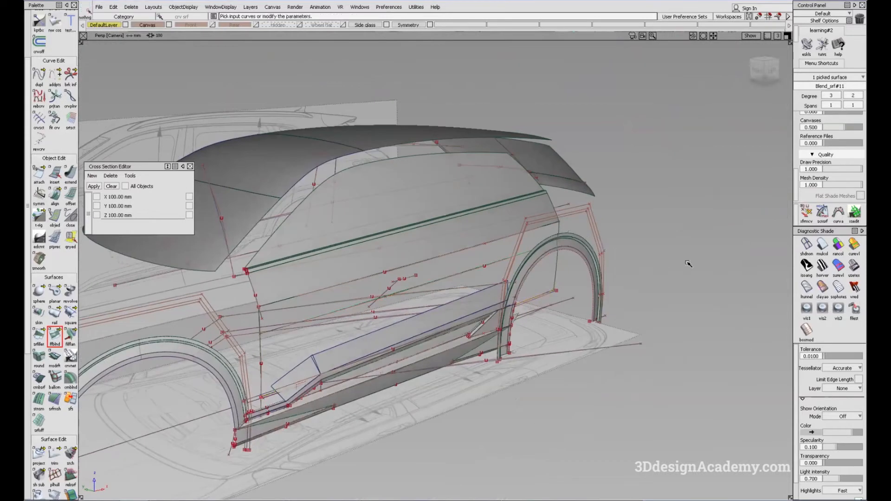
- Shade the model with the Showroom reflection map and inspect the new door surfaces
{"action": "left_click", "coordinate": [854, 266]}
{"action": "mouse_move", "coordinate": [415, 281]}
{"action": "left_mouse_down", "text": "alt+shift"}
{"action": "mouse_move", "coordinate": [380, 255]}
{"action": "mouse_move", "coordinate": [294, 264]}
{"action": "mouse_move", "coordinate": [575, 252]}
{"action": "mouse_move", "coordinate": [330, 263]}
{"action": "left_mouse_up", "text": "alt+shift"}
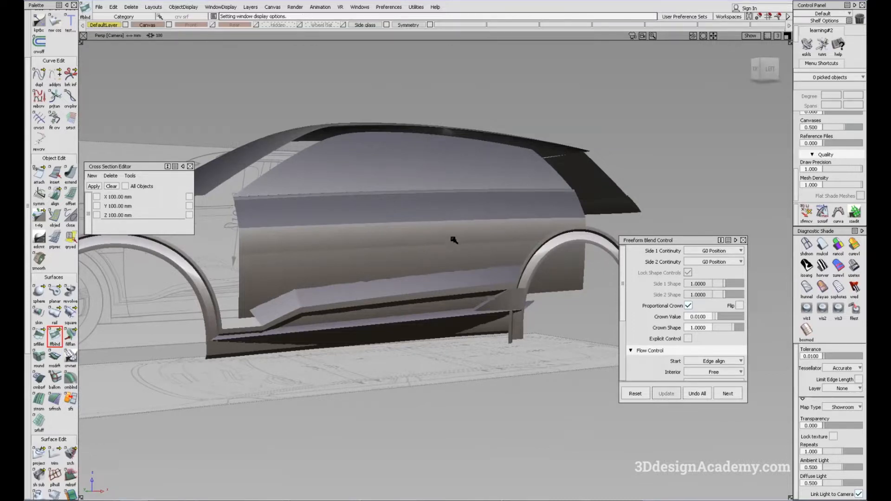
{"action": "left_click_drag", "start_coordinate": [429, 257], "coordinate": [302, 298], "text": "alt+shift"}
- Move the curve between the two door blend surfaces slightly outward across the car's width
{"action": "left_click", "coordinate": [401, 267]}
{"action": "right_click_drag", "start_coordinate": [302, 298], "coordinate": [366, 280], "text": "alt+shift"}
{"action": "left_click_drag", "start_coordinate": [366, 280], "coordinate": [545, 294], "text": "alt+shift"}
{"action": "right_click_drag", "start_coordinate": [544, 294], "coordinate": [547, 246], "text": "alt+shift"}
{"action": "left_click_drag", "start_coordinate": [547, 247], "coordinate": [569, 249], "text": "alt+shift"}
{"action": "right_click_drag", "start_coordinate": [680, 246], "coordinate": [670, 237], "text": "ctrl+shift"}
{"action": "middle_click_drag", "start_coordinate": [670, 237], "coordinate": [668, 232]}
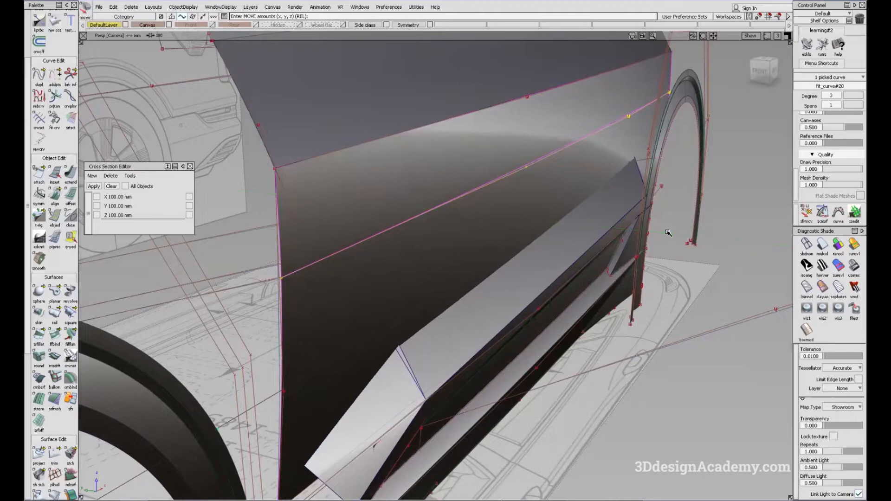
- Inspect the door side's reflections from several angles, including the orthographic left view
{"action": "right_click_drag", "start_coordinate": [558, 242], "coordinate": [428, 247], "text": "alt+shift"}
{"action": "left_click_drag", "start_coordinate": [428, 247], "coordinate": [474, 292], "text": "alt+shift"}
{"action": "middle_click_drag", "start_coordinate": [474, 293], "coordinate": [396, 246], "text": "ctrl+shift"}
{"action": "mouse_move", "coordinate": [396, 246]}
{"action": "left_mouse_down", "text": "alt+shift"}
{"action": "mouse_move", "coordinate": [428, 255]}
{"action": "mouse_move", "coordinate": [418, 249]}
{"action": "mouse_move", "coordinate": [483, 247]}
{"action": "mouse_move", "coordinate": [490, 232]}
{"action": "left_mouse_up", "text": "alt+shift"}
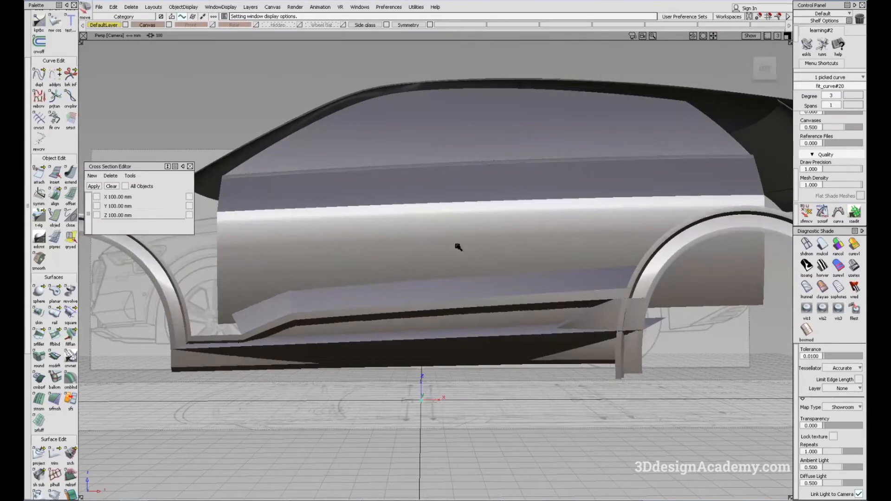
{"action": "left_click", "coordinate": [765, 69]}
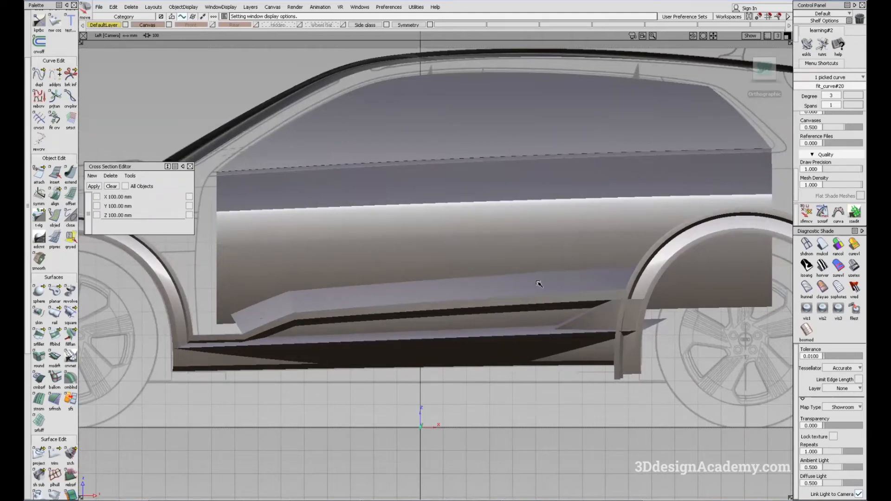
{"action": "left_click_drag", "start_coordinate": [466, 243], "coordinate": [466, 325], "text": "alt+shift"}
{"action": "left_click_drag", "start_coordinate": [481, 363], "coordinate": [462, 288], "text": "ctrl+shift"}
- Switch to multi-color shading and nudge the middle door curve sideways across the car's width
{"action": "left_click", "coordinate": [823, 245]}
{"action": "right_click_drag", "start_coordinate": [461, 309], "coordinate": [511, 339], "text": "ctrl+shift"}
{"action": "left_click_drag", "start_coordinate": [432, 266], "coordinate": [653, 240], "text": "alt+shift"}
{"action": "left_click", "coordinate": [480, 202]}
{"action": "key", "text": "m"}
{"action": "middle_click_drag", "start_coordinate": [662, 210], "coordinate": [663, 210]}
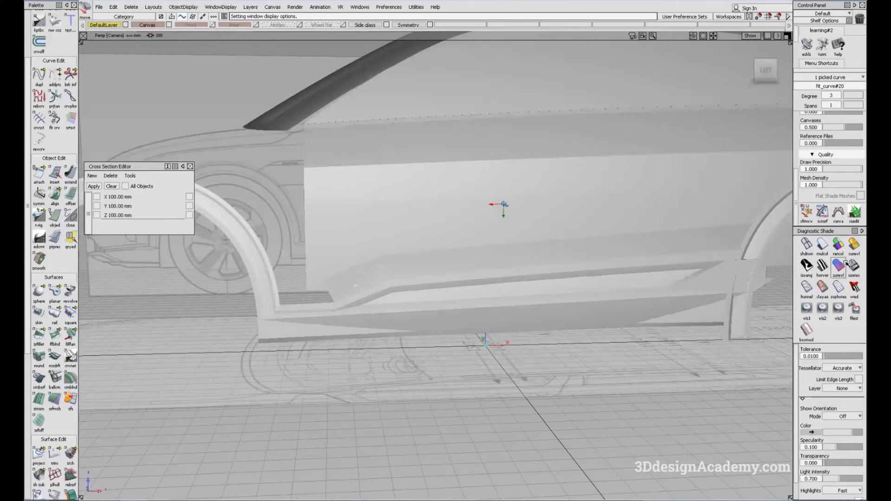
- Restore the Showroom reflection shading and readjust the middle door curve's position with the curves displayed
{"action": "left_click", "coordinate": [845, 263]}
{"action": "left_click_drag", "start_coordinate": [511, 260], "coordinate": [389, 261], "text": "alt+shift"}
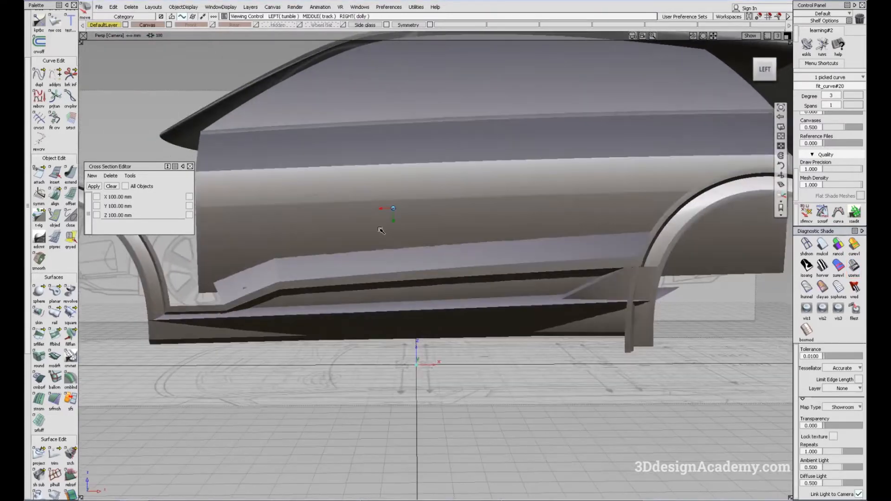
{"action": "left_click_drag", "start_coordinate": [283, 209], "coordinate": [368, 226], "text": "alt+shift"}
{"action": "right_click_drag", "start_coordinate": [368, 226], "coordinate": [420, 265], "text": "alt+shift"}
{"action": "key", "text": "ctrl+m"}
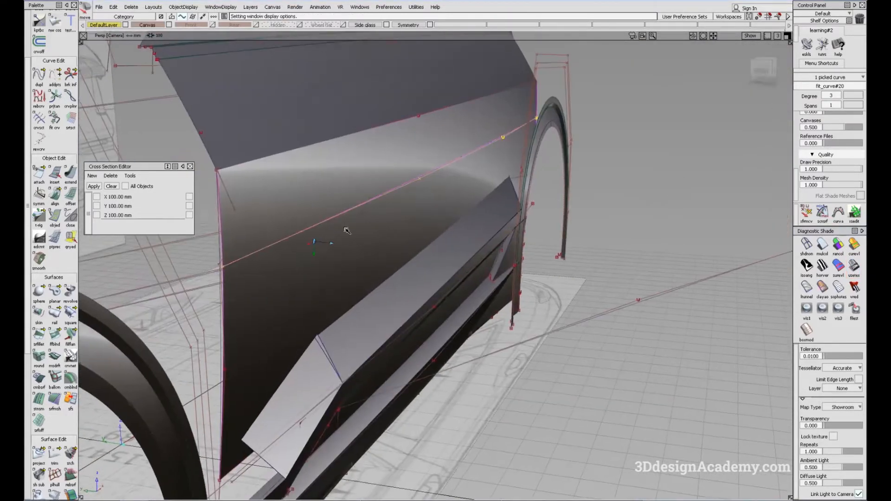
{"action": "right_click_drag", "start_coordinate": [347, 231], "coordinate": [359, 269], "text": "alt+shift"}
{"action": "left_click_drag", "start_coordinate": [329, 283], "coordinate": [331, 283]}
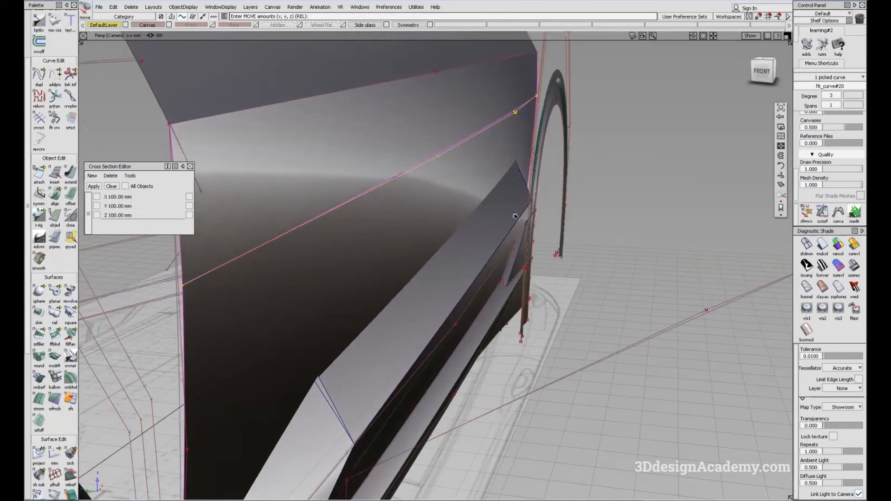
- Check the adjusted door surfaces' reflections from the front and side
{"action": "left_click_drag", "start_coordinate": [483, 273], "coordinate": [433, 263], "text": "alt+shift"}
{"action": "right_click_drag", "start_coordinate": [433, 263], "coordinate": [350, 243], "text": "alt+shift"}
{"action": "left_click_drag", "start_coordinate": [350, 243], "coordinate": [302, 237], "text": "alt+shift"}
{"action": "right_click_drag", "start_coordinate": [476, 306], "coordinate": [441, 282], "text": "ctrl+shift"}
{"action": "mouse_move", "coordinate": [442, 281]}
{"action": "left_mouse_down", "text": "alt+shift"}
{"action": "mouse_move", "coordinate": [427, 257]}
{"action": "mouse_move", "coordinate": [450, 284]}
{"action": "mouse_move", "coordinate": [591, 265]}
{"action": "mouse_move", "coordinate": [514, 265]}
{"action": "mouse_move", "coordinate": [660, 277]}
{"action": "mouse_move", "coordinate": [661, 297]}
{"action": "left_mouse_up", "text": "alt+shift"}
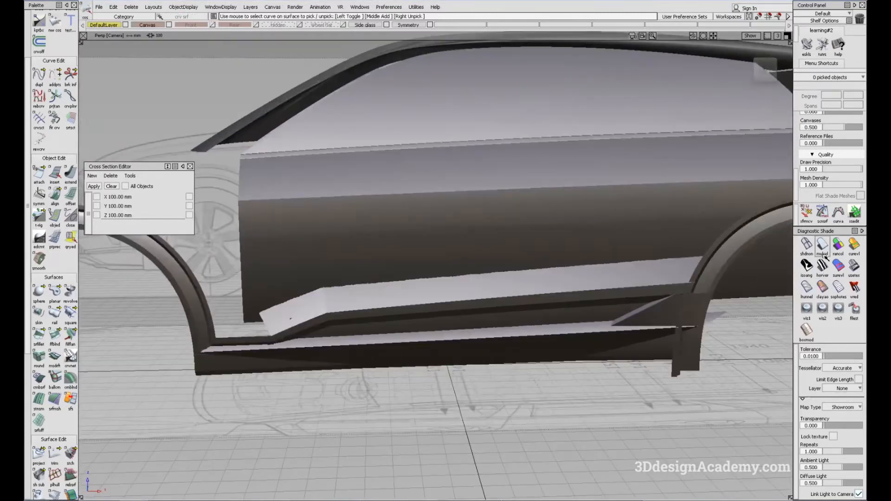
- Examine the door blend surfaces and their curves from above and from the side in multi-color shading
{"action": "left_click", "coordinate": [822, 244]}
{"action": "left_click_drag", "start_coordinate": [314, 250], "coordinate": [563, 387], "text": "alt+shift"}
{"action": "right_click_drag", "start_coordinate": [562, 388], "coordinate": [509, 358], "text": "ctrl+shift"}
{"action": "right_click_drag", "start_coordinate": [467, 306], "coordinate": [499, 288], "text": "alt+shift"}
{"action": "left_click_drag", "start_coordinate": [500, 289], "coordinate": [364, 287], "text": "alt+shift"}
{"action": "middle_click_drag", "start_coordinate": [431, 274], "coordinate": [370, 270], "text": "alt+shift"}
{"action": "left_click_drag", "start_coordinate": [371, 269], "coordinate": [360, 290], "text": "alt+shift"}
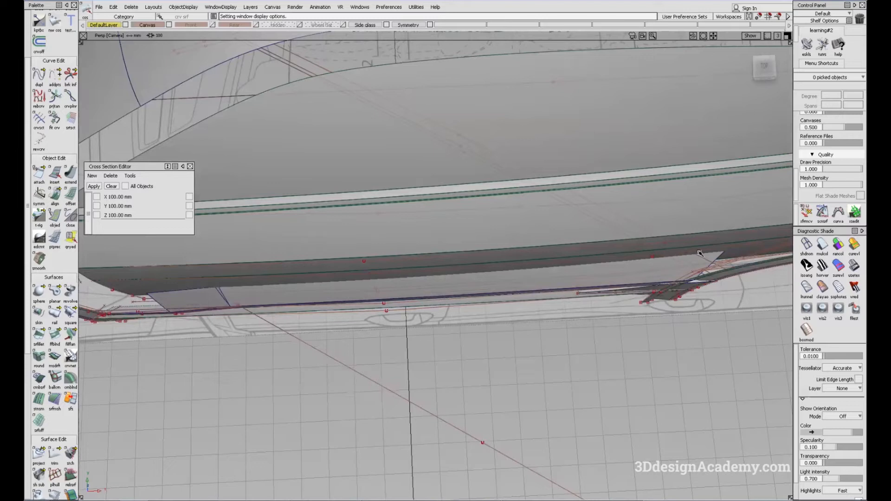
{"action": "left_click_drag", "start_coordinate": [515, 277], "coordinate": [509, 299], "text": "ctrl+shift"}
{"action": "left_click_drag", "start_coordinate": [394, 295], "coordinate": [372, 235], "text": "alt+shift"}
{"action": "left_click_drag", "start_coordinate": [356, 197], "coordinate": [370, 312], "text": "ctrl+shift"}
{"action": "left_click_drag", "start_coordinate": [333, 227], "coordinate": [367, 232], "text": "ctrl+shift"}
- Pick the curves along the middle of the door and inspect them against the body side surfaces
{"action": "left_click", "coordinate": [372, 233]}
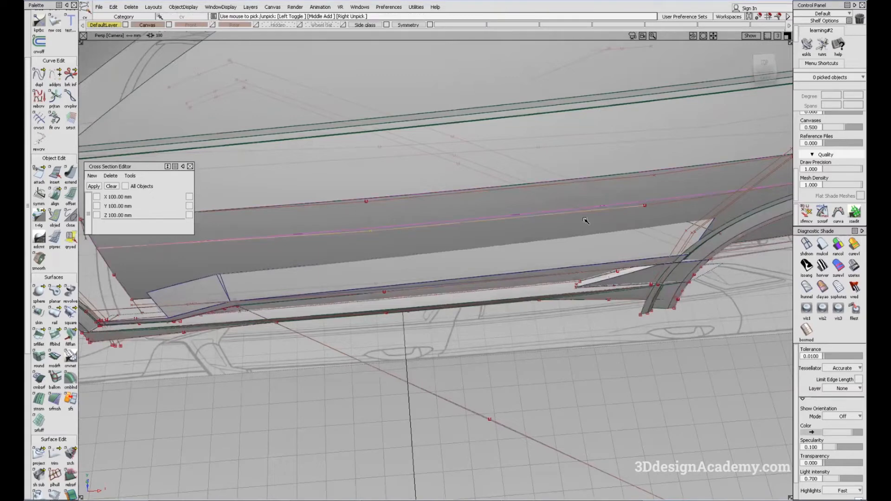
{"action": "left_click", "coordinate": [643, 206]}
{"action": "left_click_drag", "start_coordinate": [403, 376], "coordinate": [398, 293], "text": "alt+shift"}
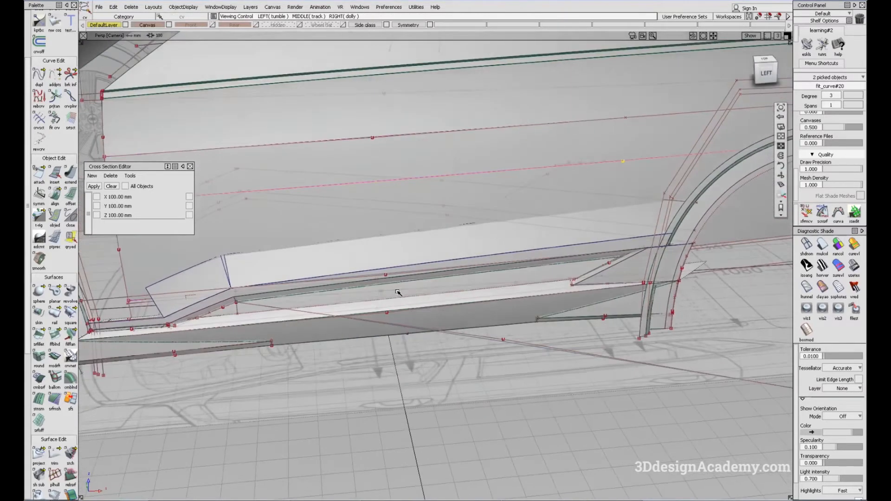
{"action": "right_click_drag", "start_coordinate": [398, 294], "coordinate": [414, 272], "text": "alt+shift"}
{"action": "middle_click_drag", "start_coordinate": [414, 273], "coordinate": [351, 234], "text": "alt+shift"}
{"action": "right_click_drag", "start_coordinate": [351, 234], "coordinate": [361, 291], "text": "alt+shift"}
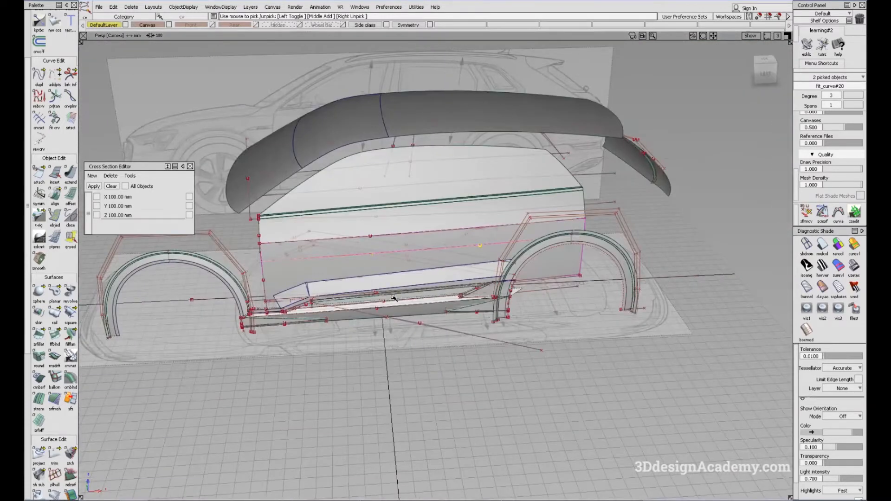
{"action": "left_click_drag", "start_coordinate": [409, 297], "coordinate": [318, 194], "text": "alt+shift"}
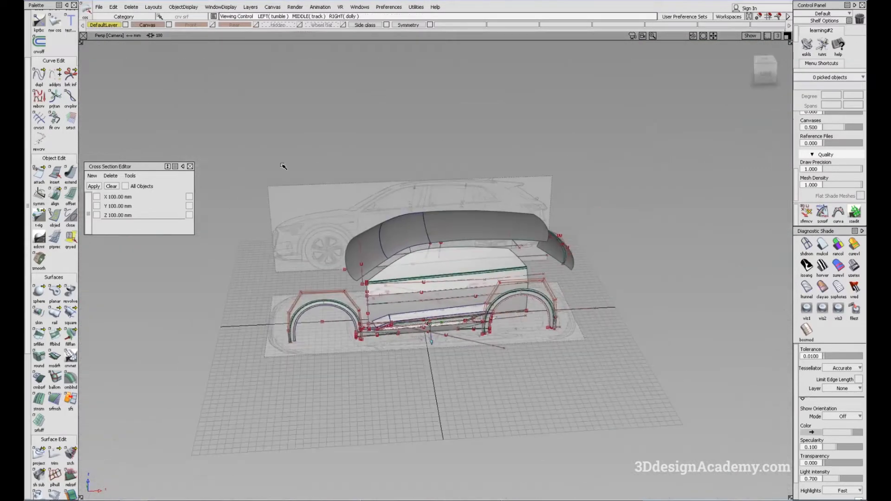
- Assign the construction curves, except the door's fitted curves, to a new layer named Curve and hide that layer
{"action": "left_click_drag", "start_coordinate": [292, 159], "coordinate": [590, 323]}
{"action": "mouse_move", "coordinate": [418, 297]}
{"action": "right_mouse_down", "text": "alt+shift"}
{"action": "mouse_move", "coordinate": [429, 306]}
{"action": "mouse_move", "coordinate": [407, 284]}
{"action": "right_mouse_up", "text": "alt+shift"}
{"action": "left_click", "coordinate": [407, 287]}
{"action": "mouse_move", "coordinate": [363, 385]}
{"action": "left_mouse_down", "text": "alt+shift"}
{"action": "mouse_move", "coordinate": [357, 370]}
{"action": "mouse_move", "coordinate": [358, 378]}
{"action": "left_mouse_up", "text": "alt+shift"}
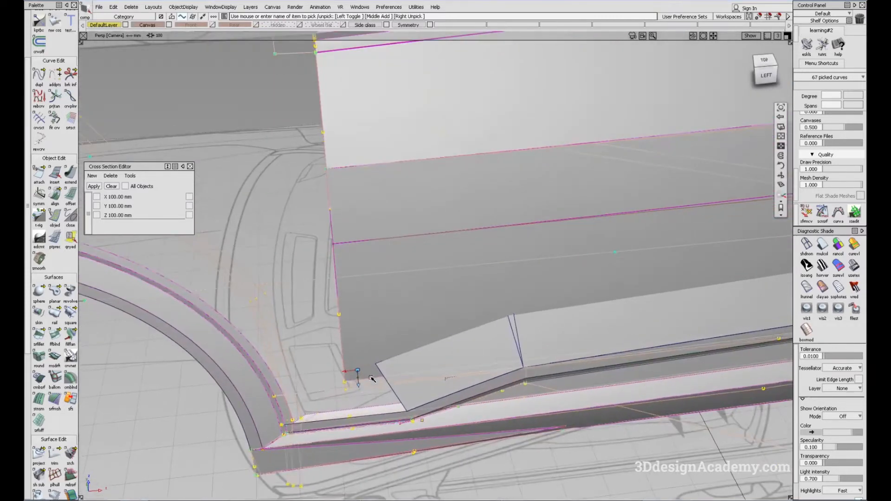
{"action": "left_click_drag", "start_coordinate": [411, 370], "coordinate": [390, 215], "text": "alt+shift"}
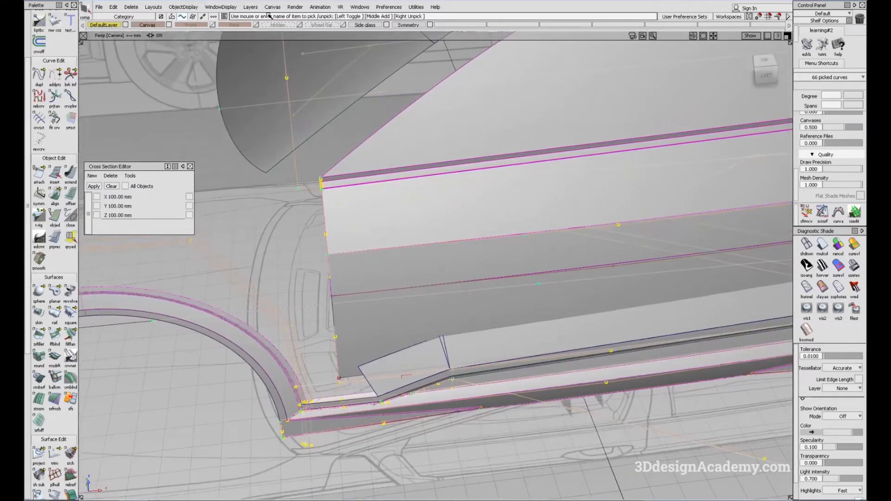
{"action": "left_click", "coordinate": [245, 9]}
{"action": "left_click", "coordinate": [251, 17]}
{"action": "left_click", "coordinate": [459, 25]}
{"action": "left_click", "coordinate": [461, 33]}
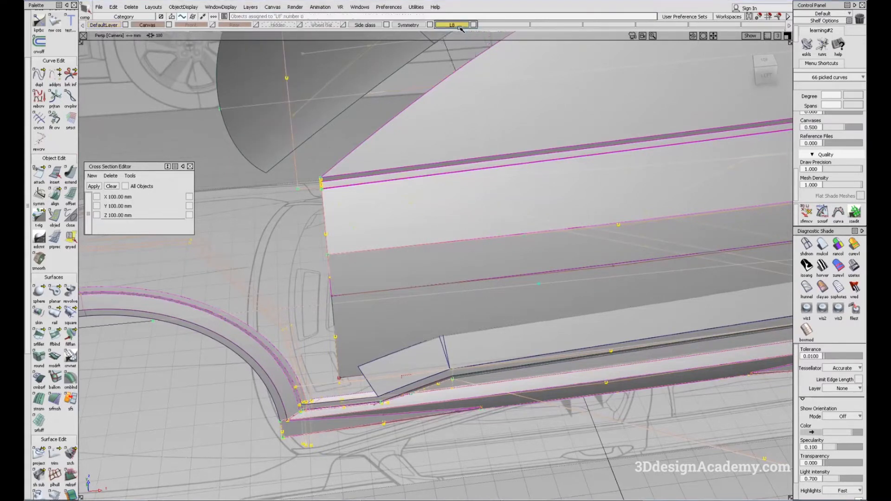
{"action": "left_click", "coordinate": [465, 25]}
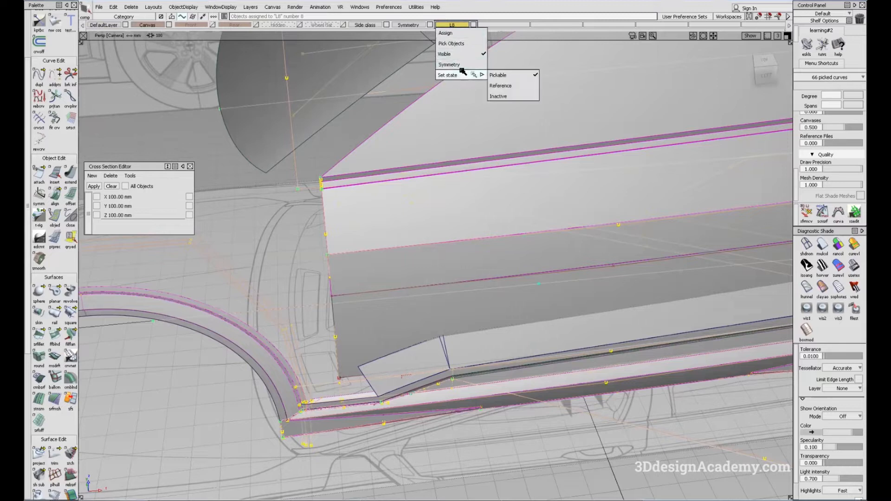
{"action": "left_click", "coordinate": [446, 33]}
{"action": "left_click", "coordinate": [462, 25]}
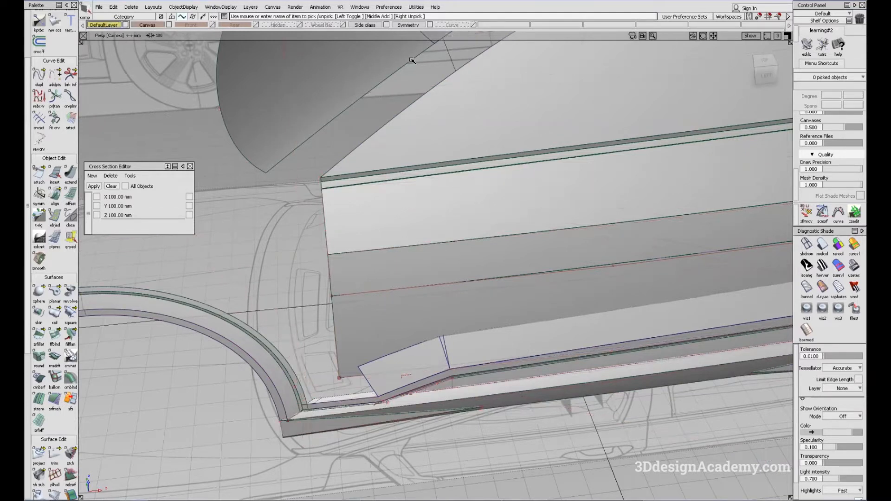
- Pick the middle door curve and nudge it slightly along Y
{"action": "left_click_drag", "start_coordinate": [522, 283], "coordinate": [412, 229], "text": "alt+shift"}
{"action": "left_click_drag", "start_coordinate": [506, 240], "coordinate": [517, 371], "text": "alt+shift"}
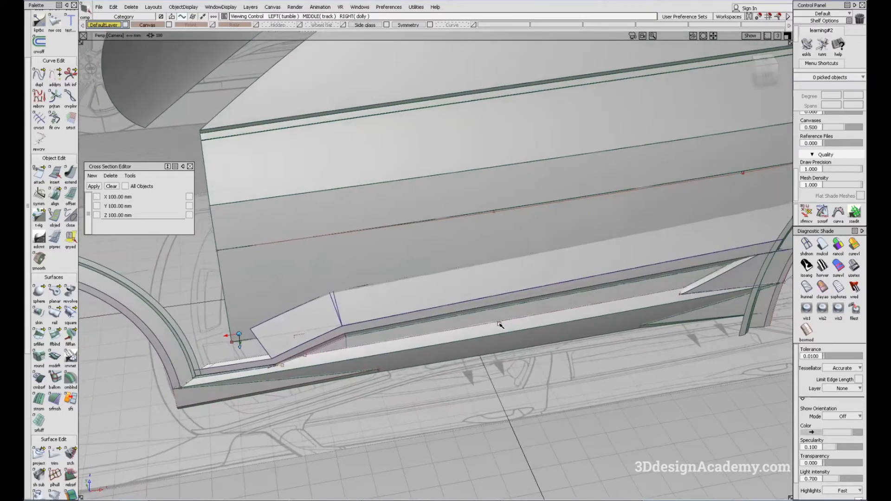
{"action": "left_click_drag", "start_coordinate": [520, 297], "coordinate": [497, 308], "text": "alt+shift"}
{"action": "left_click_drag", "start_coordinate": [480, 278], "coordinate": [424, 239], "text": "alt+shift"}
{"action": "left_click_drag", "start_coordinate": [369, 218], "coordinate": [430, 308]}
{"action": "left_click_drag", "start_coordinate": [705, 329], "coordinate": [706, 329]}
{"action": "left_click_drag", "start_coordinate": [355, 253], "coordinate": [461, 243], "text": "alt+shift"}
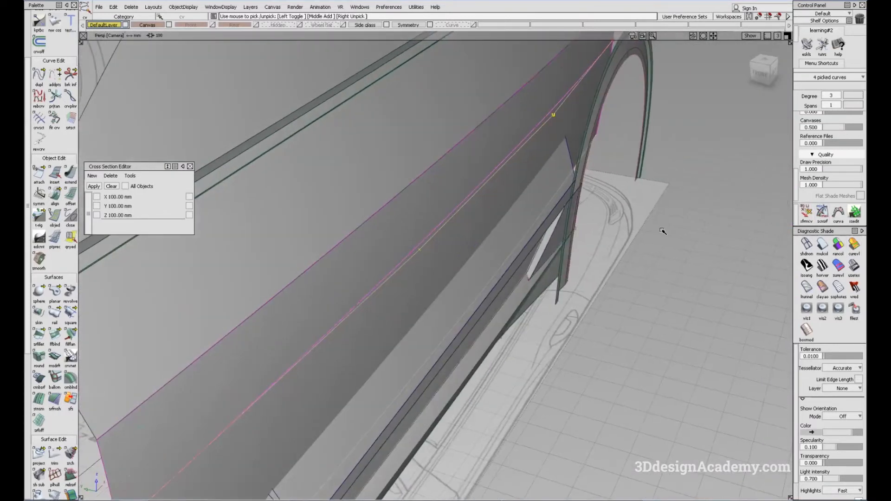
{"action": "key", "text": "m"}
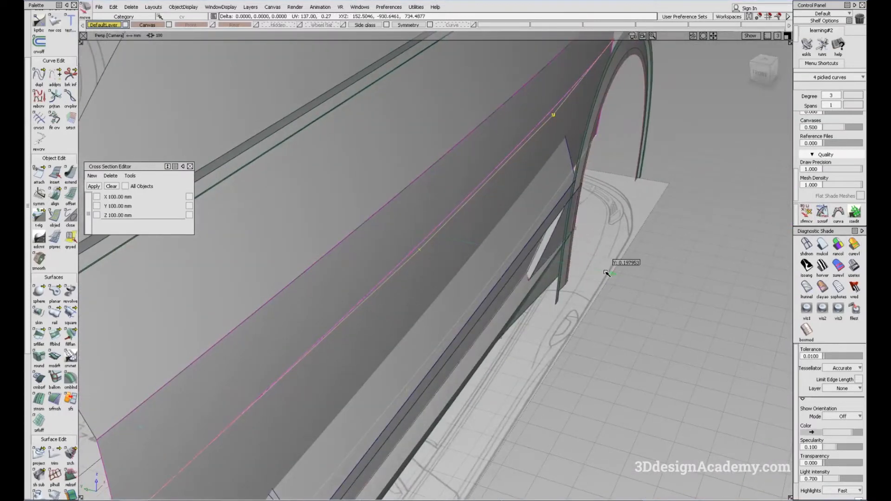
{"action": "left_click_drag", "start_coordinate": [606, 274], "coordinate": [607, 263]}
- Apply the Showroom reflection shading and readjust the middle door curve across the car's width
{"action": "left_click", "coordinate": [855, 267]}
{"action": "right_click_drag", "start_coordinate": [531, 325], "coordinate": [367, 206], "text": "alt+shift"}
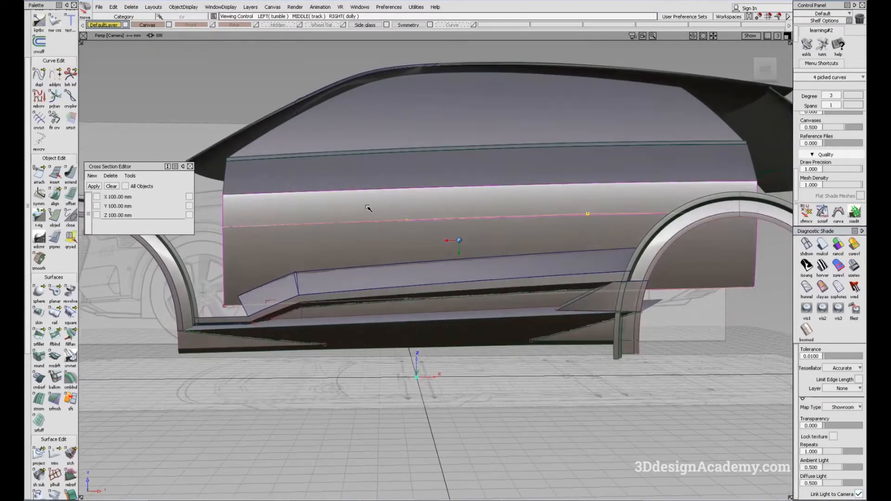
{"action": "left_click_drag", "start_coordinate": [469, 213], "coordinate": [358, 321], "text": "alt+shift"}
{"action": "left_click_drag", "start_coordinate": [495, 332], "coordinate": [519, 347], "text": "alt+shift"}
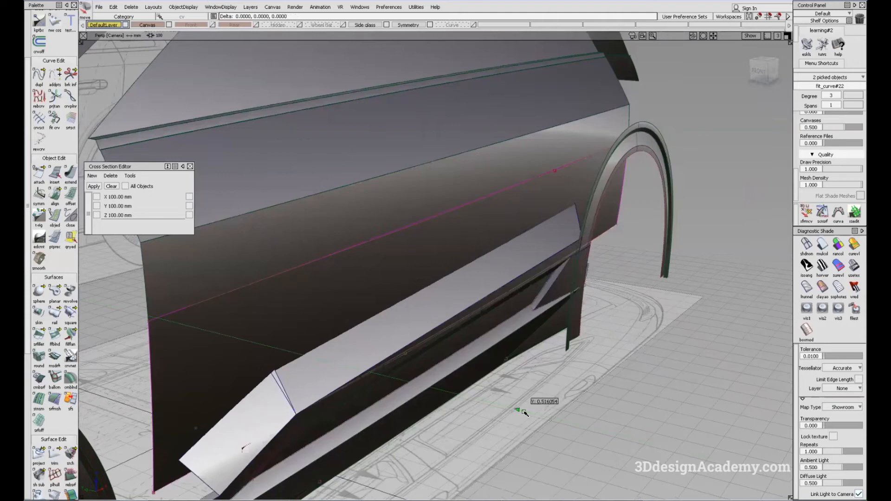
{"action": "left_click_drag", "start_coordinate": [525, 412], "coordinate": [489, 397], "text": "alt+shift"}
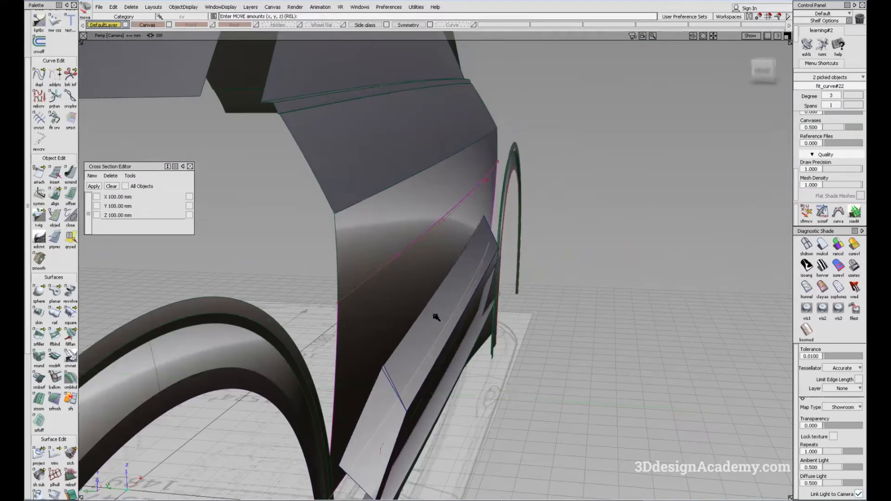
- Fine-tune the picked door curve by moving it about 0.075 mm along Y, judging the door reflections from front and side
{"action": "left_click_drag", "start_coordinate": [407, 346], "coordinate": [381, 290], "text": "alt+shift"}
{"action": "right_click_drag", "start_coordinate": [380, 290], "coordinate": [371, 292], "text": "alt+shift"}
{"action": "left_click_drag", "start_coordinate": [371, 292], "coordinate": [376, 295], "text": "alt+shift"}
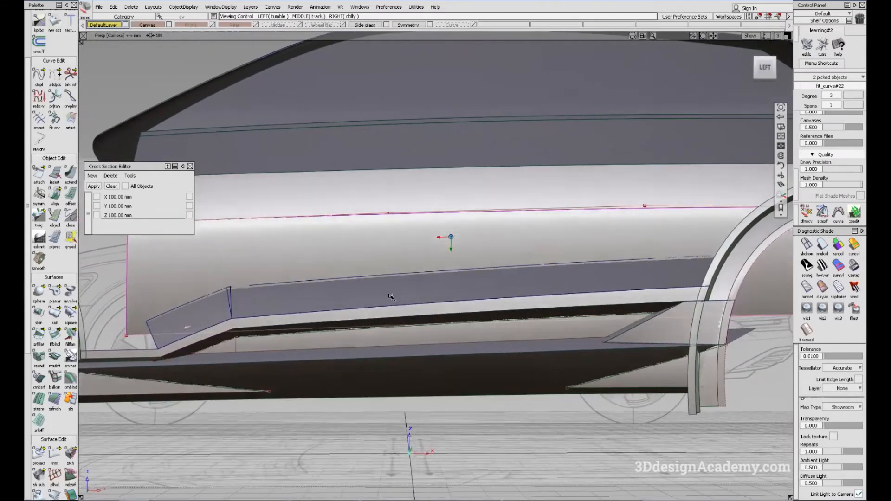
{"action": "left_click_drag", "start_coordinate": [332, 267], "coordinate": [328, 265], "text": "alt+shift"}
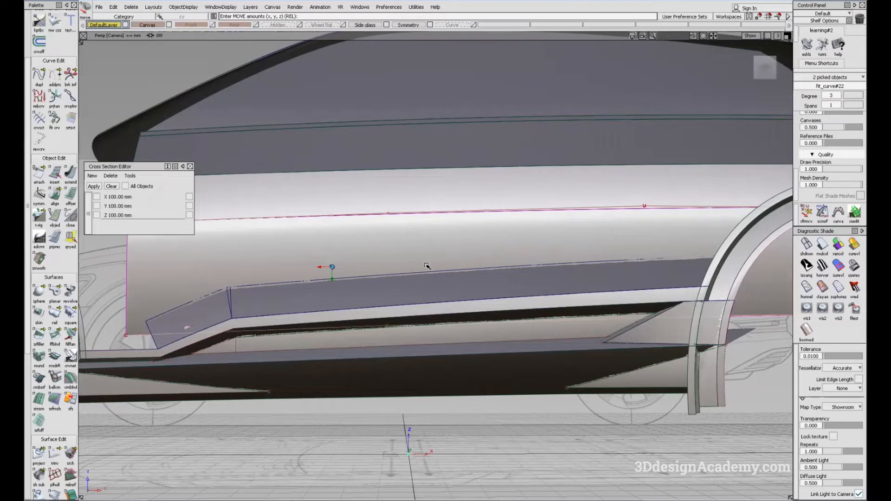
{"action": "left_click_drag", "start_coordinate": [331, 267], "coordinate": [442, 358], "text": "alt+shift"}
{"action": "right_click_drag", "start_coordinate": [393, 290], "coordinate": [388, 325], "text": "alt+shift"}
{"action": "middle_click_drag", "start_coordinate": [485, 360], "coordinate": [485, 361]}
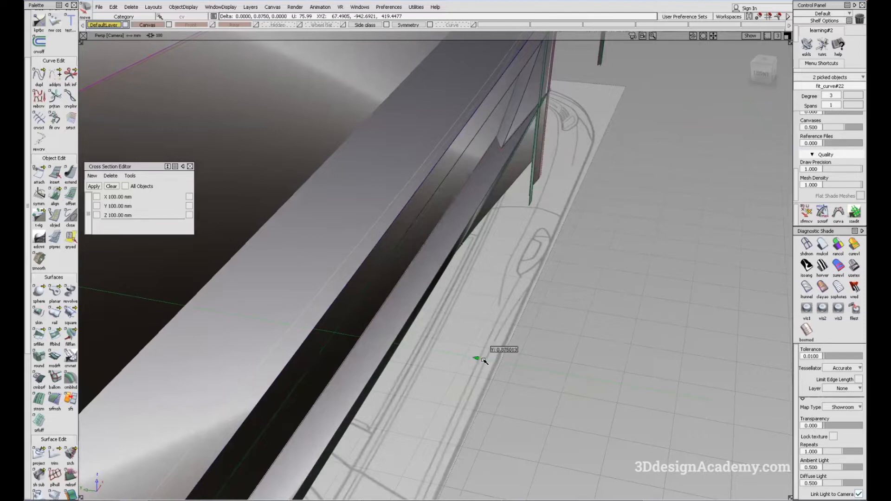
{"action": "middle_click_drag", "start_coordinate": [484, 361], "coordinate": [484, 361]}
- Check the lower door and sill reflections from the side and above, then clear the selection
{"action": "left_click_drag", "start_coordinate": [484, 362], "coordinate": [260, 297], "text": "alt+shift"}
{"action": "right_click_drag", "start_coordinate": [260, 297], "coordinate": [402, 338], "text": "alt+shift"}
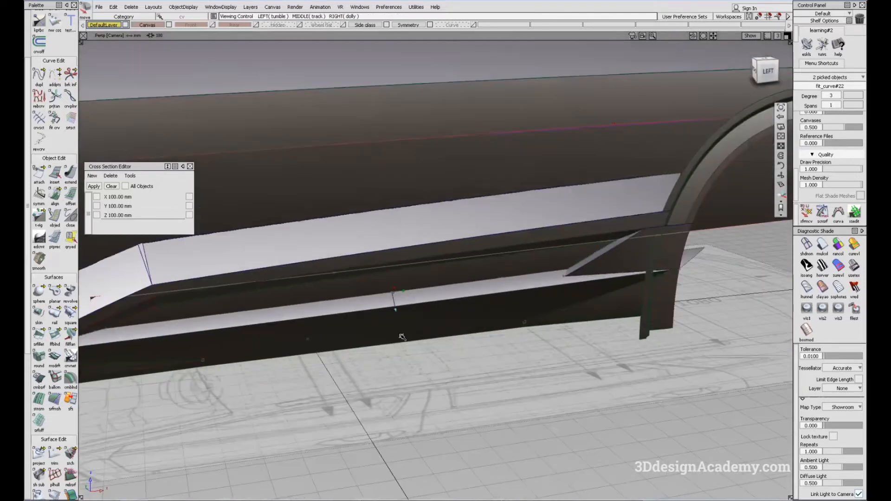
{"action": "left_click_drag", "start_coordinate": [489, 390], "coordinate": [400, 367], "text": "alt+shift"}
{"action": "right_click_drag", "start_coordinate": [400, 366], "coordinate": [410, 354], "text": "alt+shift"}
{"action": "mouse_move", "coordinate": [411, 355]}
{"action": "left_mouse_down", "text": "alt+shift"}
{"action": "mouse_move", "coordinate": [419, 336]}
{"action": "mouse_move", "coordinate": [464, 370]}
{"action": "mouse_move", "coordinate": [327, 277]}
{"action": "mouse_move", "coordinate": [395, 341]}
{"action": "left_mouse_up", "text": "alt+shift"}
{"action": "right_click_drag", "start_coordinate": [395, 341], "coordinate": [341, 338], "text": "alt+shift"}
{"action": "left_click_drag", "start_coordinate": [692, 260], "coordinate": [728, 249], "text": "ctrl+shift"}
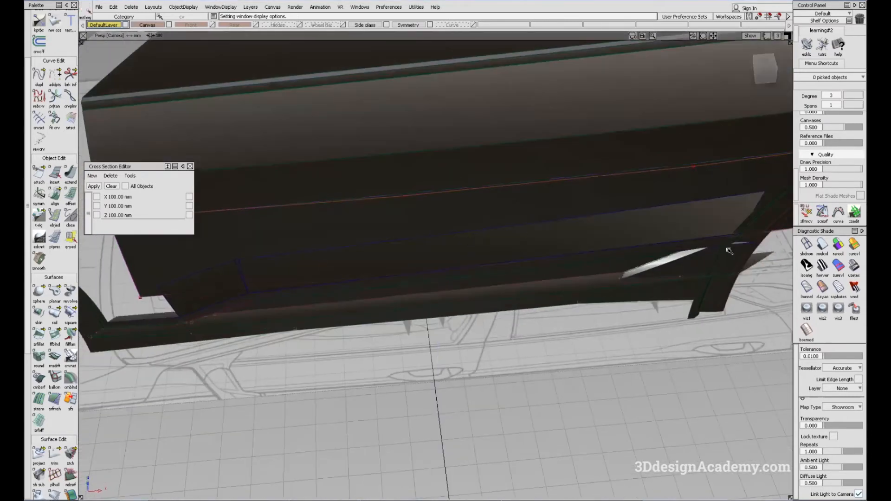
- Restore multi-color shading and examine the door, side cladding and sill surfaces from several angles
{"action": "left_click", "coordinate": [825, 247]}
{"action": "left_click_drag", "start_coordinate": [611, 252], "coordinate": [294, 384], "text": "alt+shift"}
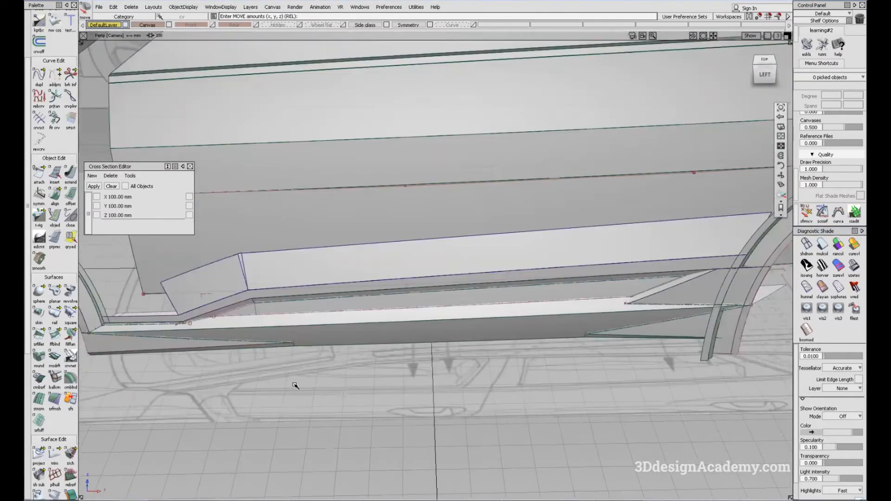
{"action": "left_click_drag", "start_coordinate": [384, 375], "coordinate": [356, 295], "text": "alt+shift"}
{"action": "right_click_drag", "start_coordinate": [357, 295], "coordinate": [333, 290], "text": "alt+shift"}
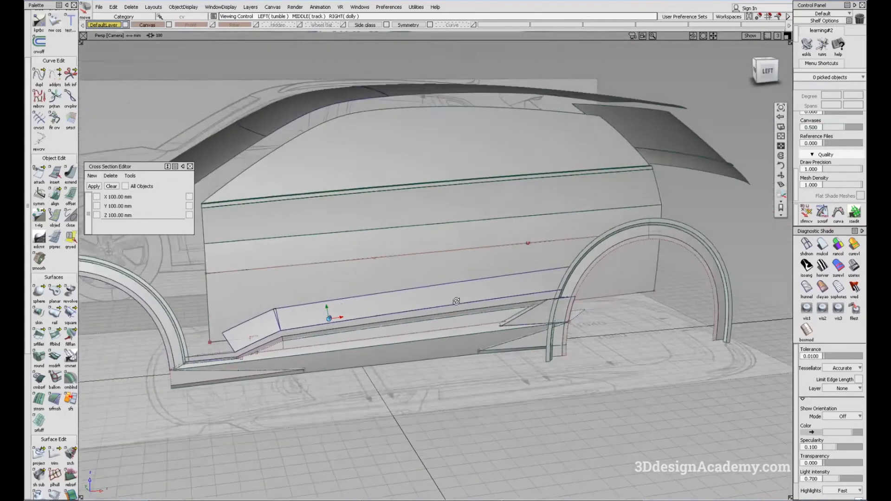
{"action": "left_click_drag", "start_coordinate": [333, 290], "coordinate": [375, 271], "text": "alt+shift"}
{"action": "right_click_drag", "start_coordinate": [375, 270], "coordinate": [392, 275], "text": "alt+shift"}
{"action": "mouse_move", "coordinate": [393, 274]}
{"action": "left_mouse_down", "text": "alt+shift"}
{"action": "mouse_move", "coordinate": [527, 250]}
{"action": "mouse_move", "coordinate": [526, 261]}
{"action": "left_mouse_up", "text": "alt+shift"}
{"action": "left_click_drag", "start_coordinate": [514, 290], "coordinate": [494, 235], "text": "ctrl+shift"}
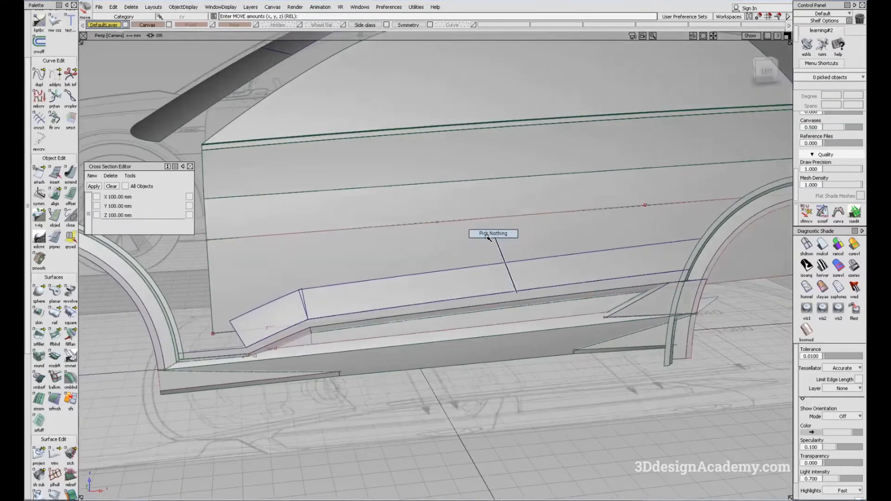
{"action": "mouse_move", "coordinate": [523, 274]}
{"action": "left_mouse_down", "text": "alt+shift"}
{"action": "mouse_move", "coordinate": [545, 253]}
{"action": "mouse_move", "coordinate": [428, 291]}
{"action": "mouse_move", "coordinate": [302, 348]}
{"action": "left_mouse_up", "text": "alt+shift"}
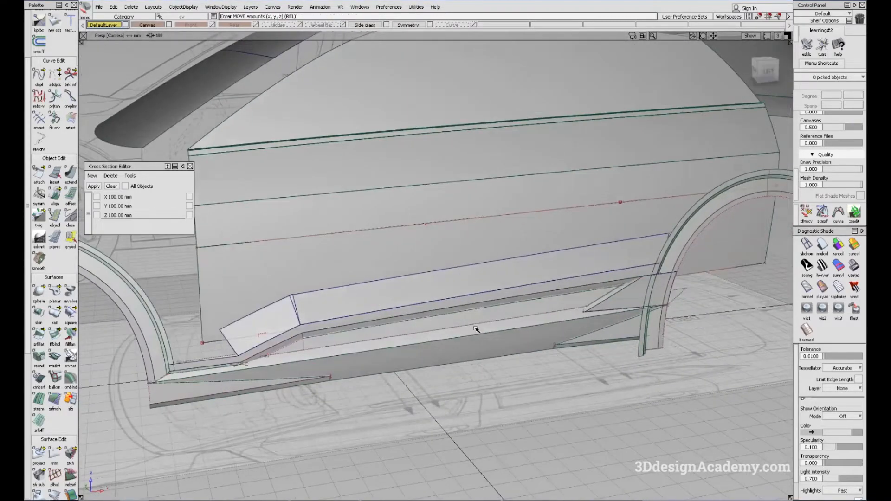
- Show the Curve layer in the unshaded left view and project the side cladding's upper outline onto the lower door surface
{"action": "key", "text": "F6"}
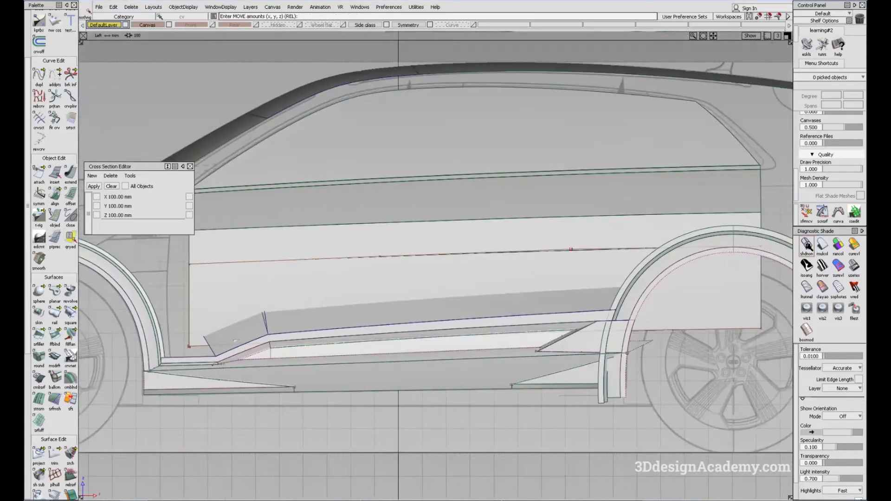
{"action": "left_click", "coordinate": [809, 246]}
{"action": "middle_click_drag", "start_coordinate": [402, 314], "coordinate": [421, 300], "text": "alt+shift"}
{"action": "left_click_drag", "start_coordinate": [496, 378], "coordinate": [465, 249], "text": "ctrl+shift"}
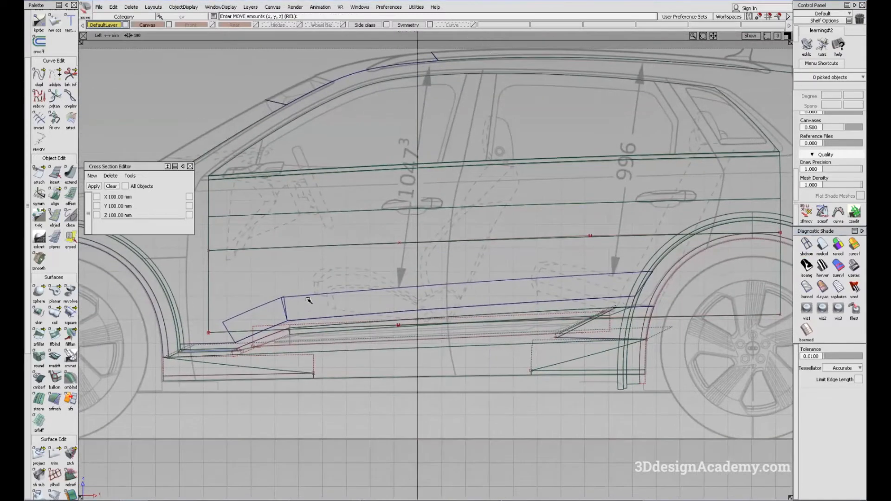
{"action": "left_click", "coordinate": [474, 24]}
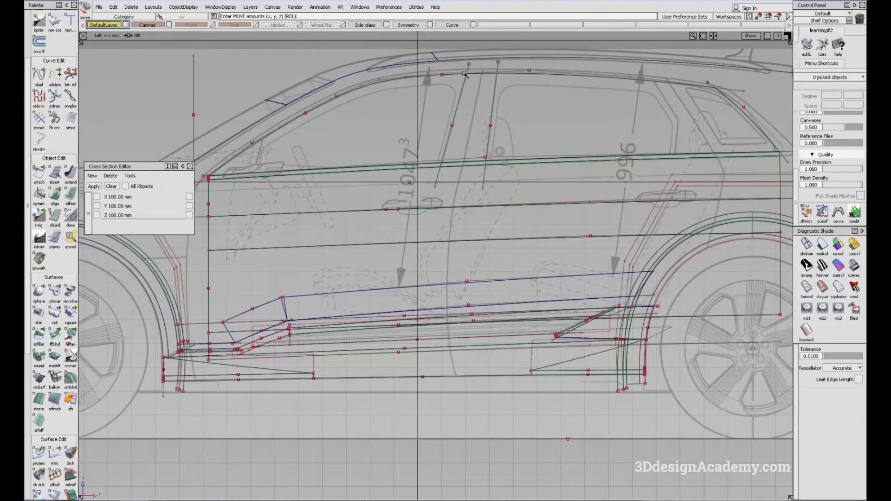
{"action": "left_click", "coordinate": [39, 454]}
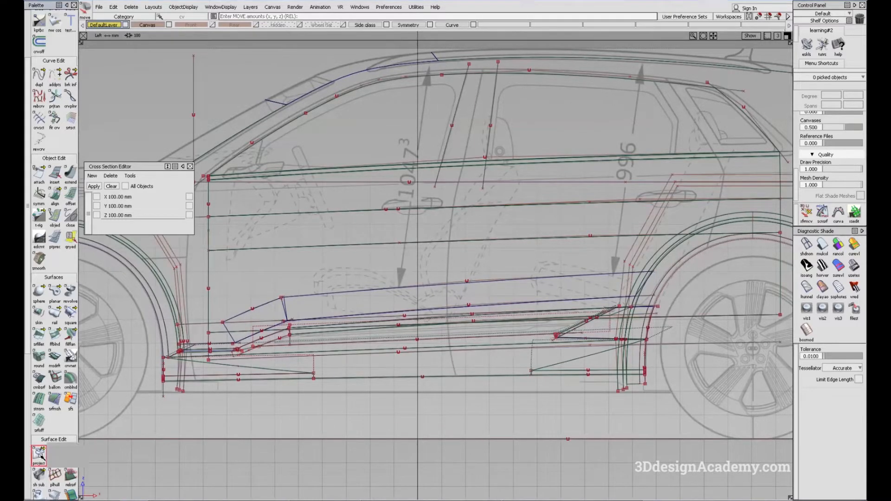
{"action": "left_click", "coordinate": [40, 455]}
{"action": "left_click", "coordinate": [397, 289]}
{"action": "left_click", "coordinate": [265, 303]}
{"action": "left_click_drag", "start_coordinate": [362, 349], "coordinate": [344, 223], "text": "ctrl+shift"}
- Return to the perspective view with the Curve layer hidden and multi-color shading on
{"action": "key", "text": "F8"}
{"action": "left_click", "coordinate": [473, 25]}
{"action": "left_click_drag", "start_coordinate": [418, 229], "coordinate": [343, 296], "text": "alt+shift"}
{"action": "left_click", "coordinate": [821, 242]}
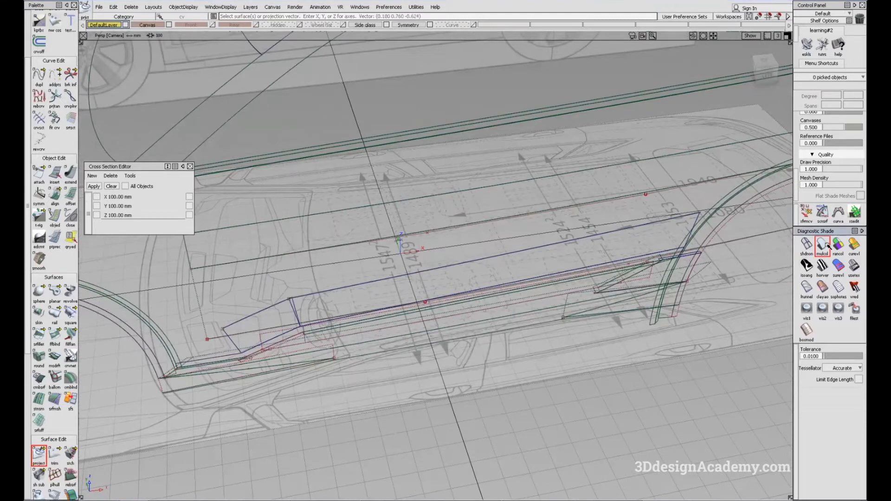
{"action": "right_click_drag", "start_coordinate": [364, 306], "coordinate": [306, 286], "text": "alt+shift"}
- Delete the two old side cladding surfaces below the door
{"action": "left_click_drag", "start_coordinate": [307, 287], "coordinate": [268, 321], "text": "ctrl+shift"}
{"action": "left_click", "coordinate": [268, 320]}
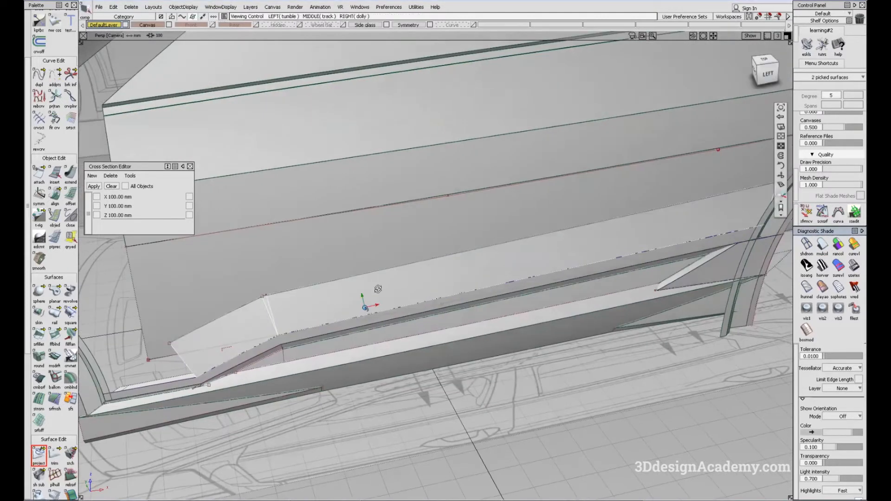
{"action": "left_click_drag", "start_coordinate": [365, 305], "coordinate": [583, 236], "text": "alt+shift"}
{"action": "key", "text": "Delete"}
{"action": "right_click_drag", "start_coordinate": [249, 283], "coordinate": [278, 284], "text": "alt+shift"}
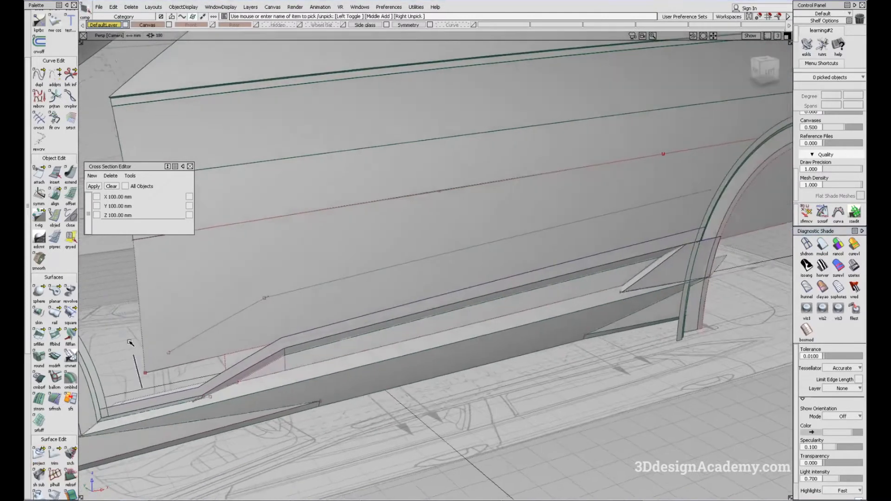
- Create a freeform blend from the projected curve to the cladding's lower edge with G0 Position, a 0.0050 proportional crown and Flip enabled
{"action": "left_click", "coordinate": [55, 336]}
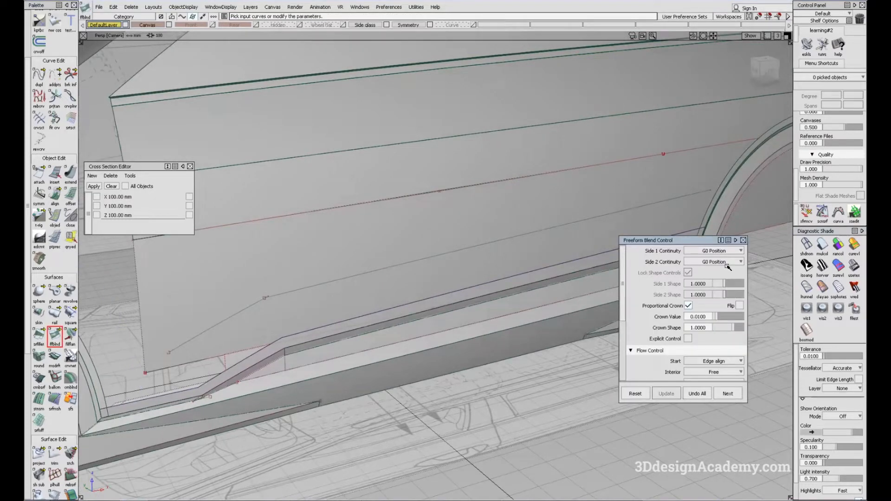
{"action": "left_click_drag", "start_coordinate": [716, 318], "coordinate": [715, 318]}
{"action": "left_click_drag", "start_coordinate": [469, 312], "coordinate": [545, 276], "text": "alt+shift"}
{"action": "left_click_drag", "start_coordinate": [421, 285], "coordinate": [384, 219], "text": "alt+shift"}
{"action": "left_click", "coordinate": [393, 213]}
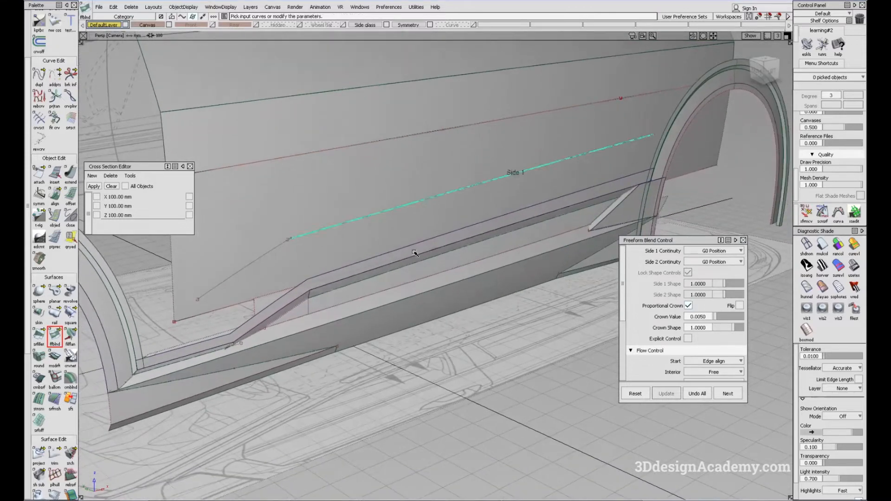
{"action": "left_click", "coordinate": [417, 242]}
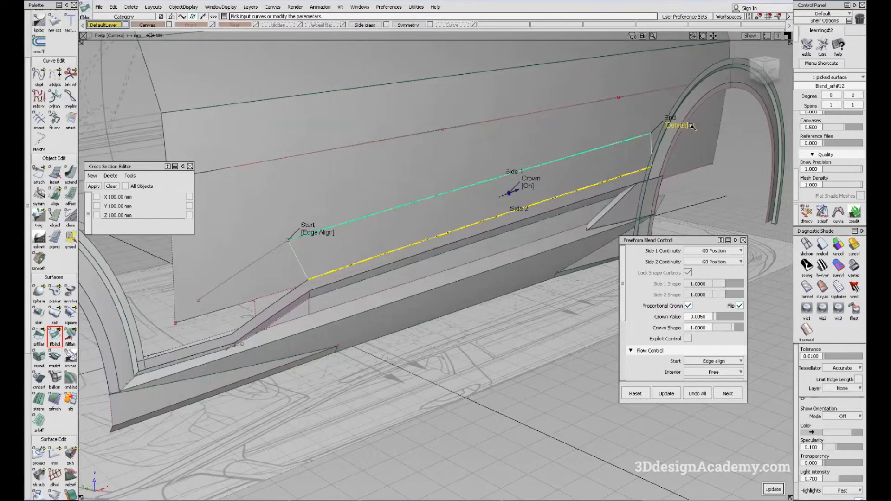
{"action": "left_click_drag", "start_coordinate": [627, 176], "coordinate": [429, 212], "text": "alt+shift"}
{"action": "left_click_drag", "start_coordinate": [283, 321], "coordinate": [270, 269], "text": "ctrl+shift"}
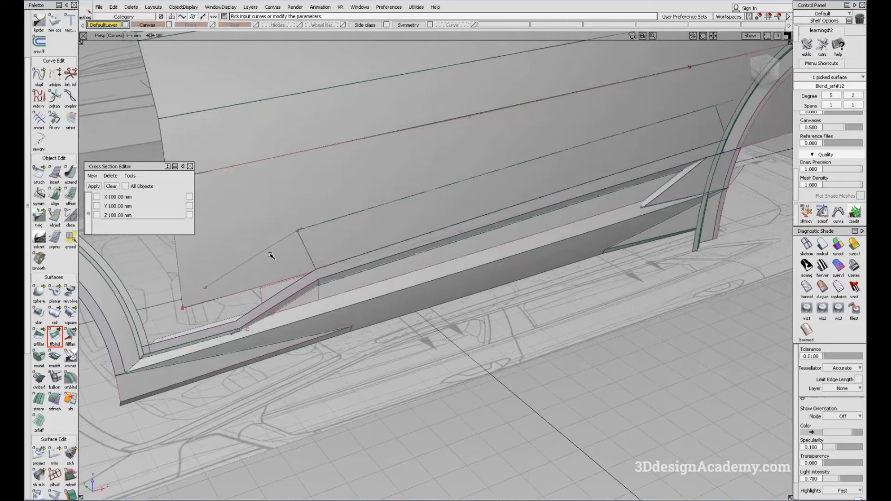
- Examine the new cladding blend and door surfaces from several angles using the Showroom reflection shading
{"action": "left_click", "coordinate": [288, 289]}
{"action": "left_click_drag", "start_coordinate": [276, 303], "coordinate": [407, 264], "text": "alt+shift"}
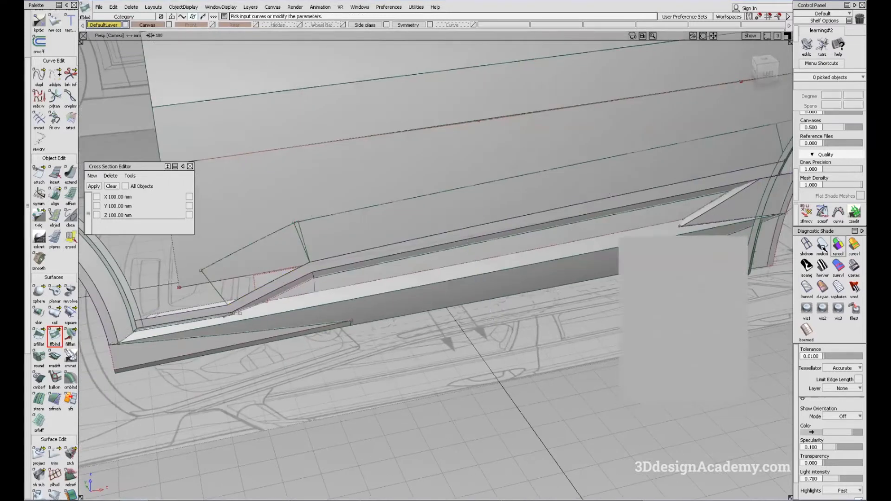
{"action": "left_click", "coordinate": [855, 267]}
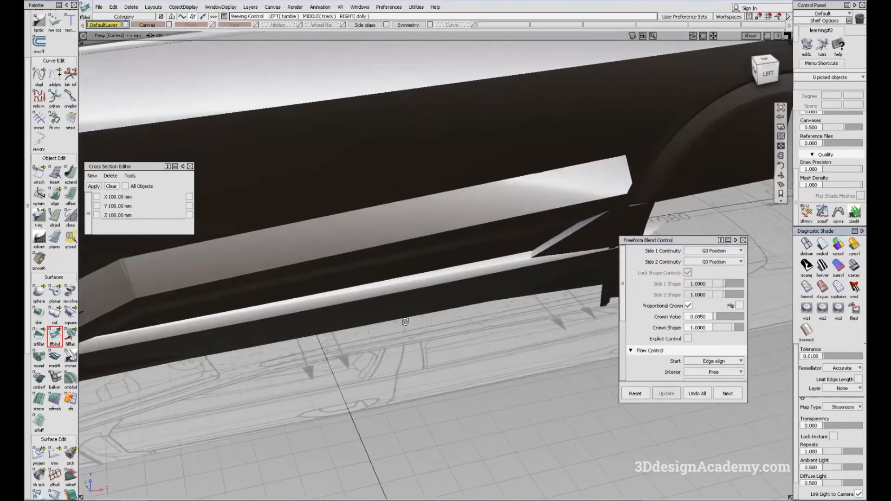
{"action": "mouse_move", "coordinate": [441, 321]}
{"action": "left_mouse_down", "text": "alt+shift"}
{"action": "mouse_move", "coordinate": [308, 299]}
{"action": "mouse_move", "coordinate": [400, 301]}
{"action": "mouse_move", "coordinate": [330, 260]}
{"action": "left_mouse_up", "text": "alt+shift"}
{"action": "right_click_drag", "start_coordinate": [330, 260], "coordinate": [329, 308], "text": "alt+shift"}
{"action": "mouse_move", "coordinate": [329, 308]}
{"action": "left_mouse_down", "text": "alt+shift"}
{"action": "mouse_move", "coordinate": [333, 356]}
{"action": "mouse_move", "coordinate": [331, 307]}
{"action": "left_mouse_up", "text": "alt+shift"}
{"action": "left_click_drag", "start_coordinate": [269, 266], "coordinate": [297, 271], "text": "alt+shift"}
{"action": "right_click_drag", "start_coordinate": [249, 281], "coordinate": [275, 267], "text": "alt+shift"}
{"action": "left_click_drag", "start_coordinate": [274, 268], "coordinate": [299, 283], "text": "alt+shift"}
{"action": "right_click_drag", "start_coordinate": [298, 283], "coordinate": [272, 298], "text": "alt+shift"}
{"action": "left_click_drag", "start_coordinate": [273, 298], "coordinate": [376, 291], "text": "alt+shift"}
{"action": "right_click_drag", "start_coordinate": [376, 291], "coordinate": [351, 301], "text": "alt+shift"}
{"action": "right_click_drag", "start_coordinate": [502, 321], "coordinate": [452, 277], "text": "ctrl+shift"}
{"action": "left_click_drag", "start_coordinate": [481, 256], "coordinate": [482, 341], "text": "ctrl+shift"}
{"action": "right_click_drag", "start_coordinate": [565, 296], "coordinate": [493, 248], "text": "ctrl+shift"}
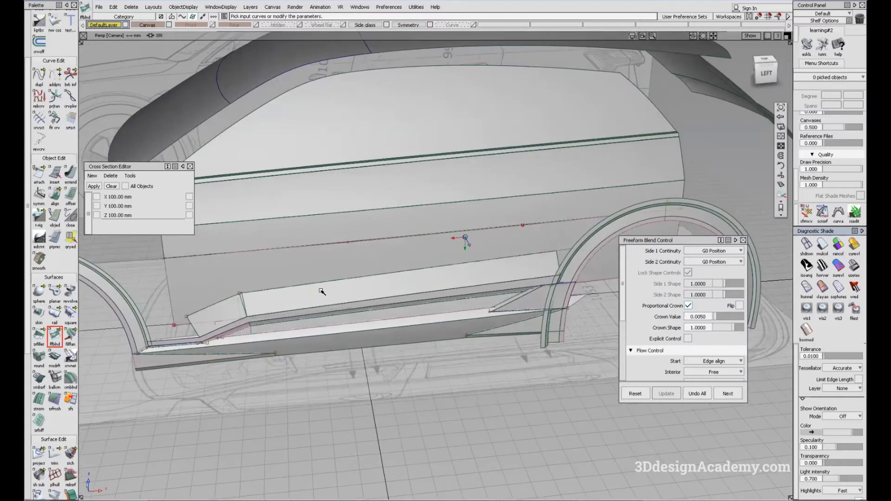
- Fillet the middle and lower door surfaces with Chord construction, G2 Curvature, a chordal length of 100 and a form factor of 1
{"action": "left_click_drag", "start_coordinate": [321, 291], "coordinate": [392, 346], "text": "alt+shift"}
{"action": "left_click", "coordinate": [38, 339]}
{"action": "left_click", "coordinate": [458, 221]}
{"action": "left_click", "coordinate": [454, 267]}
{"action": "left_click_drag", "start_coordinate": [457, 267], "coordinate": [506, 253], "text": "alt+shift"}
{"action": "left_click", "coordinate": [714, 251]}
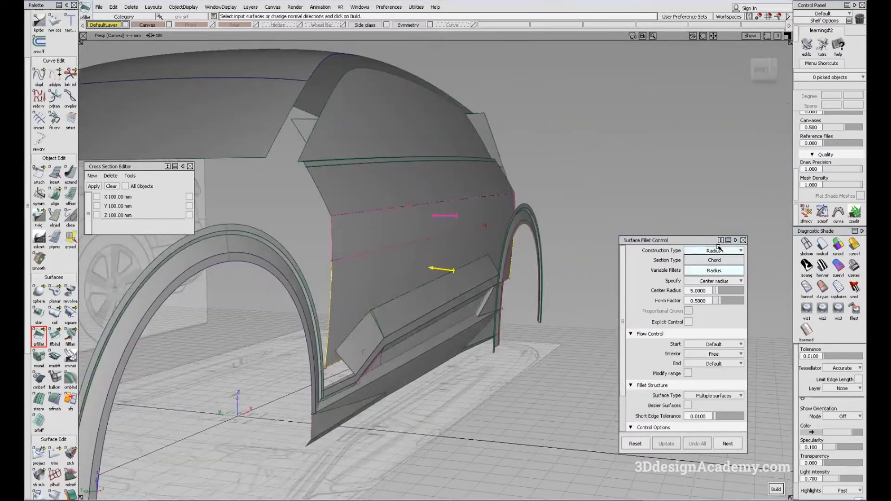
{"action": "left_click", "coordinate": [714, 261]}
{"action": "left_click", "coordinate": [715, 261]}
{"action": "left_click", "coordinate": [721, 301]}
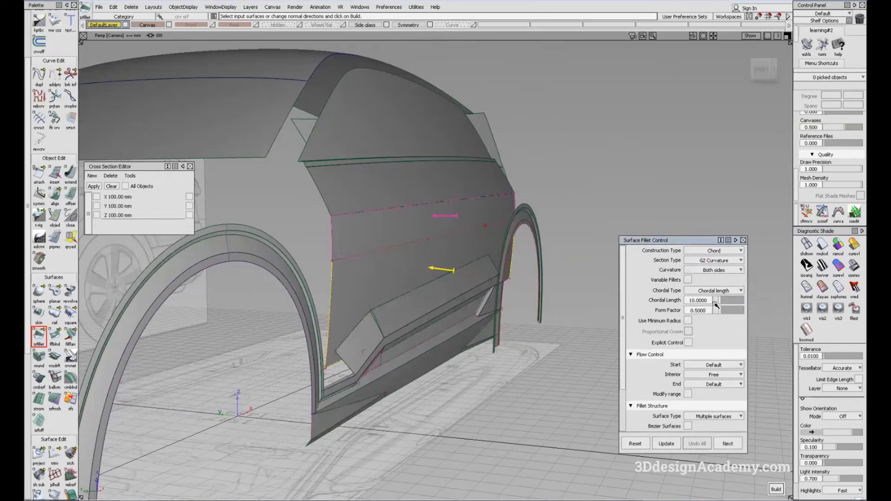
{"action": "type", "text": "100"}
{"action": "key", "text": "Tab"}
{"action": "type", "text": "1"}
{"action": "key", "text": "Return"}
- Set the start and end flow of the door fillet to Edge align and look over the side
{"action": "left_click_drag", "start_coordinate": [543, 236], "coordinate": [465, 243], "text": "alt+shift"}
{"action": "left_click", "coordinate": [197, 250]}
{"action": "left_click", "coordinate": [198, 249]}
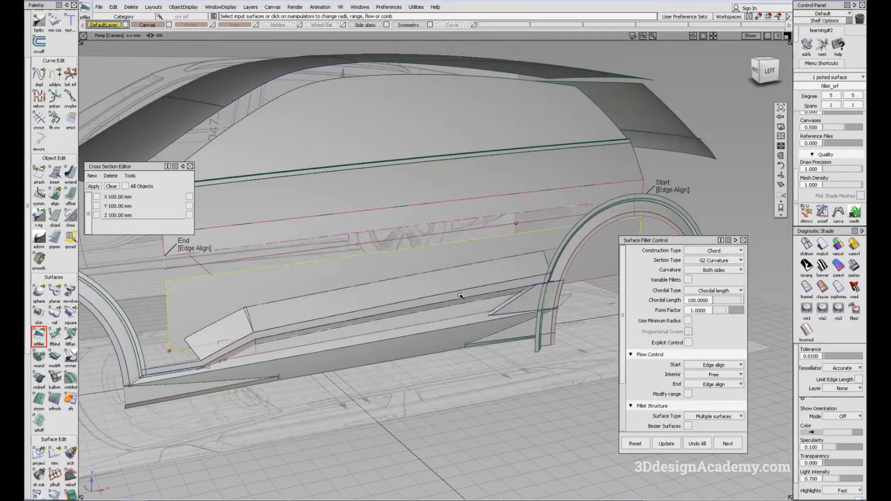
{"action": "left_click_drag", "start_coordinate": [485, 293], "coordinate": [423, 299], "text": "alt+shift"}
{"action": "left_click_drag", "start_coordinate": [438, 369], "coordinate": [425, 301], "text": "ctrl+shift"}
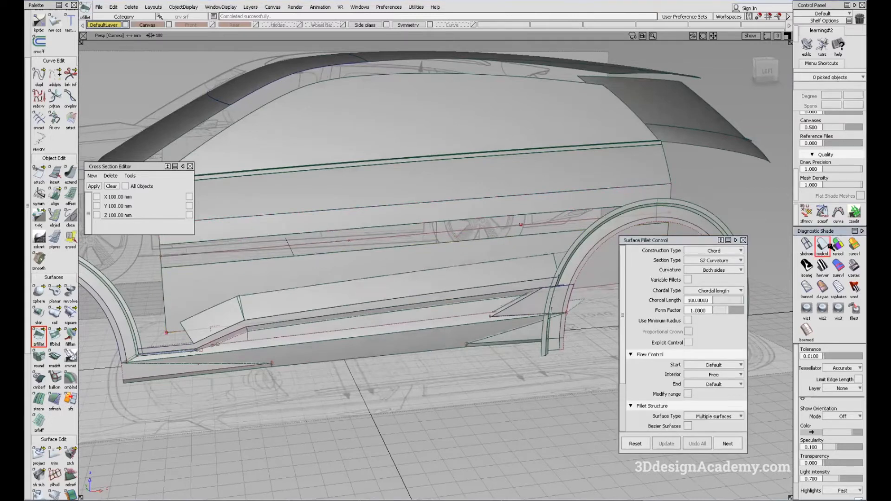
- Switch to the photo viewer and examine the door reflections in a front three-quarter photo at close range
{"action": "key", "text": "alt+Tab"}
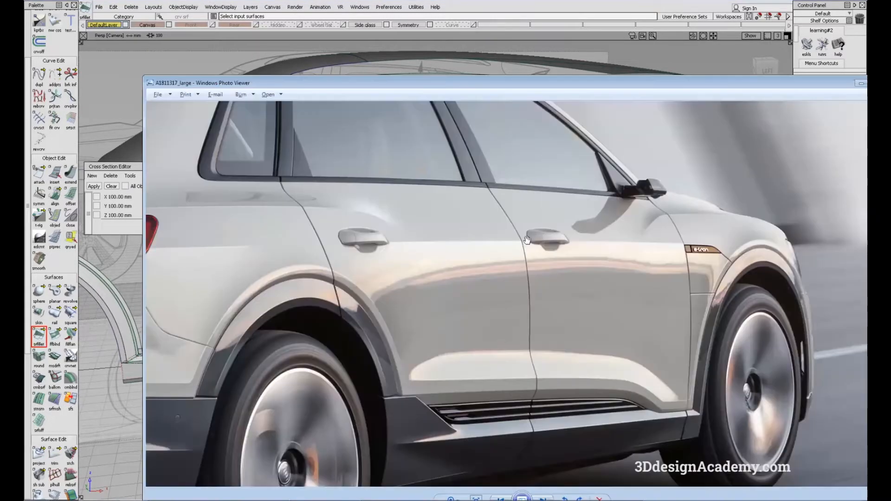
{"action": "key", "text": "Left"}
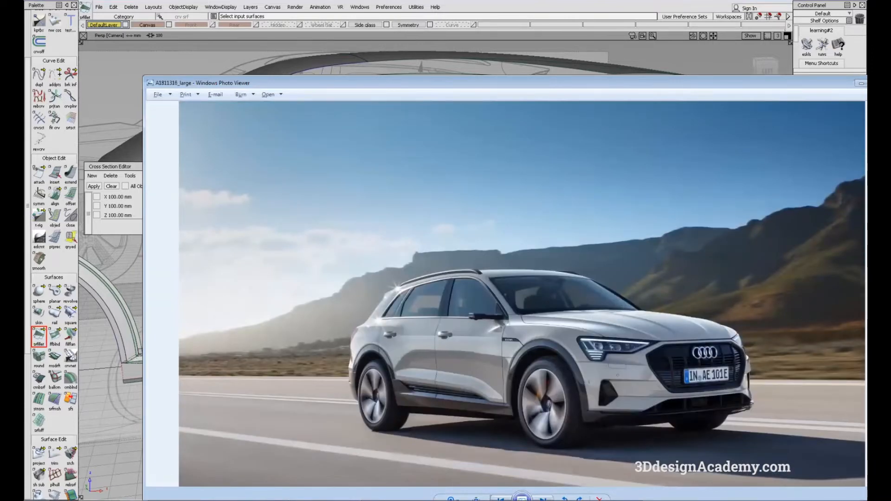
{"action": "scroll", "coordinate": [467, 418], "scroll_direction": "up", "scroll_amount": 4}
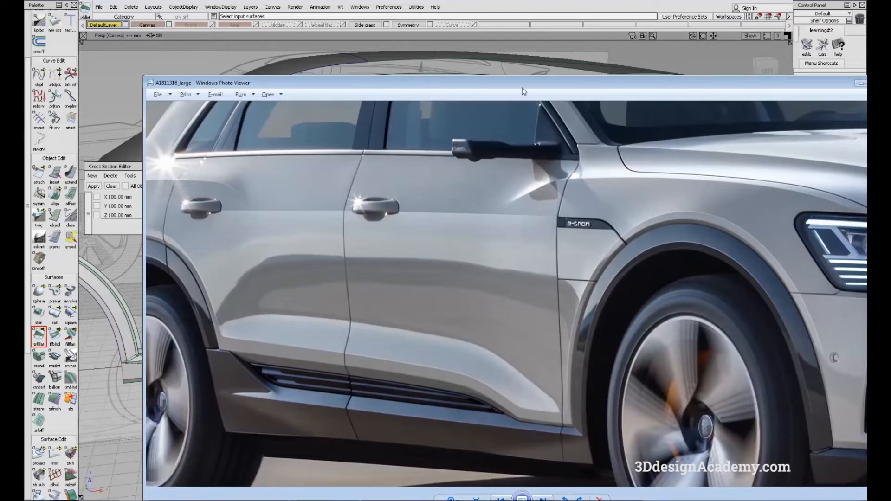
{"action": "left_click_drag", "start_coordinate": [524, 92], "coordinate": [541, 86]}
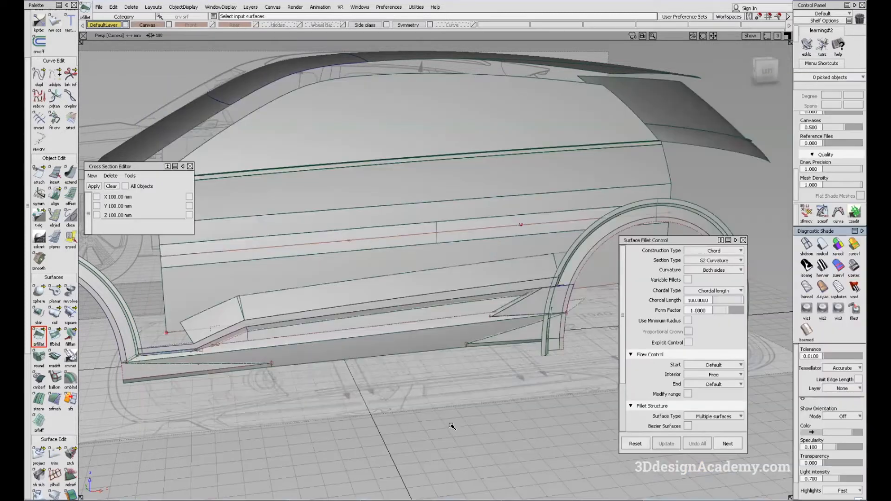
- Switch to the left view, close the fillet options and turn off the diagnostic shading to expose the blueprint
{"action": "key", "text": "F6"}
{"action": "left_click", "coordinate": [838, 246]}
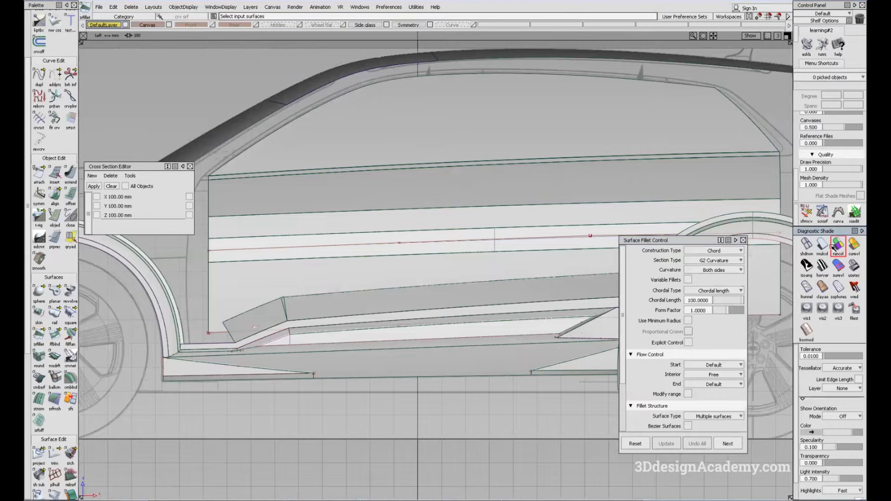
{"action": "left_click", "coordinate": [807, 245]}
{"action": "middle_click_drag", "start_coordinate": [529, 322], "coordinate": [487, 347], "text": "alt+shift"}
{"action": "left_click", "coordinate": [744, 240]}
{"action": "left_click", "coordinate": [810, 434]}
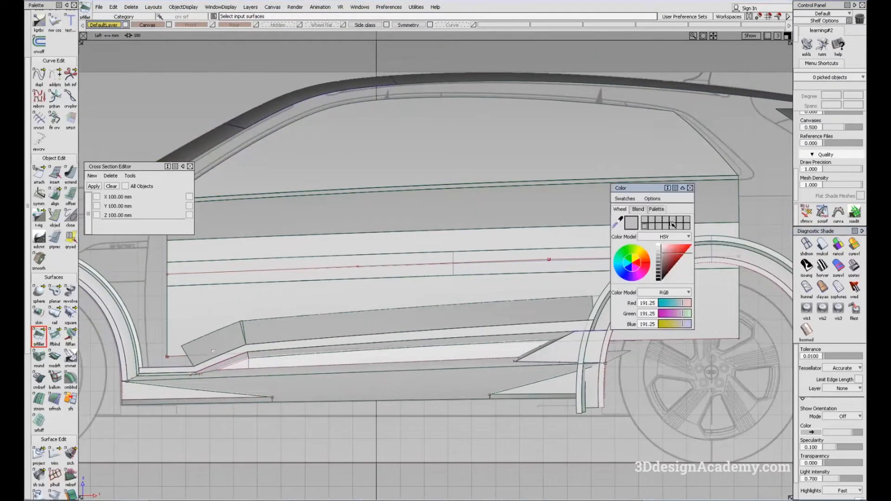
{"action": "left_click", "coordinate": [692, 188]}
{"action": "left_click", "coordinate": [807, 244]}
{"action": "right_click_drag", "start_coordinate": [431, 257], "coordinate": [401, 226], "text": "alt+shift"}
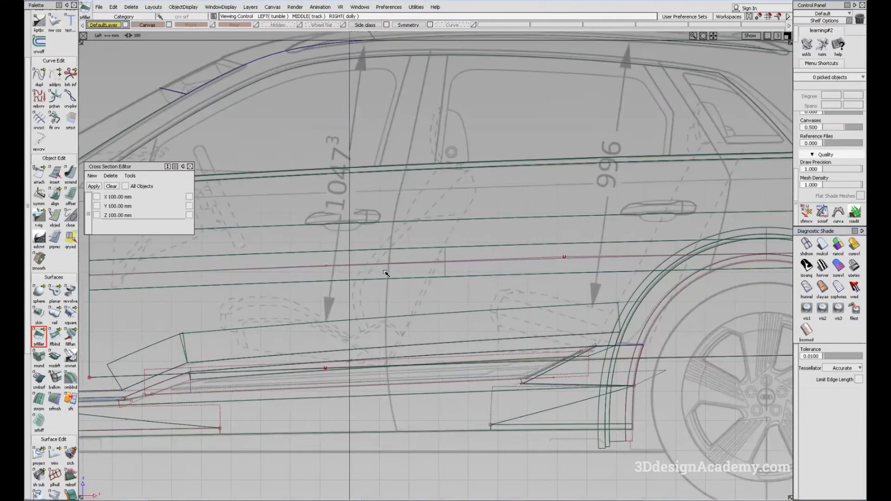
- Draw a single-span degree 2 curve along the blueprint's central door shut line, from handle height down to the cladding
{"action": "middle_click_drag", "start_coordinate": [394, 347], "coordinate": [391, 386], "text": "alt+shift"}
{"action": "scroll", "coordinate": [55, 61], "scroll_direction": "up", "scroll_amount": 3}
{"action": "left_click_drag", "start_coordinate": [55, 70], "coordinate": [100, 75]}
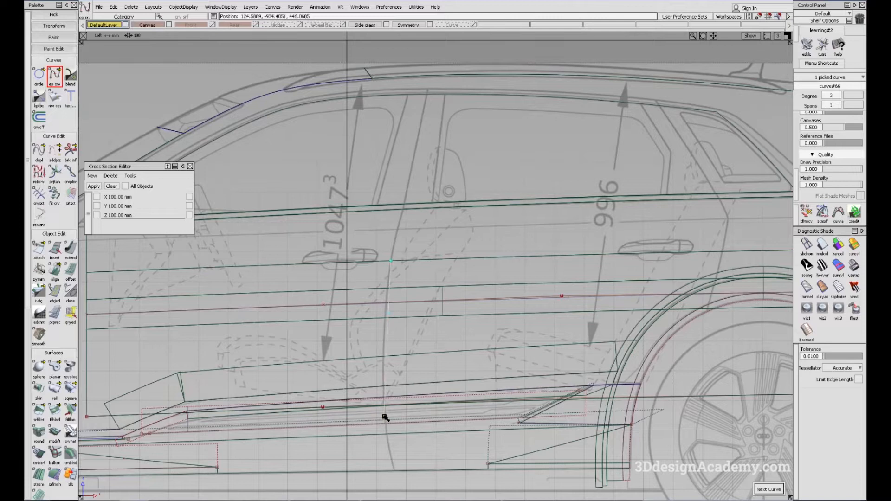
{"action": "left_click", "coordinate": [839, 96]}
{"action": "left_click", "coordinate": [848, 141]}
{"action": "left_click_drag", "start_coordinate": [419, 380], "coordinate": [409, 331], "text": "ctrl+shift"}
{"action": "right_click_drag", "start_coordinate": [393, 338], "coordinate": [490, 316], "text": "alt+shift"}
{"action": "left_click_drag", "start_coordinate": [362, 340], "coordinate": [409, 354], "text": "ctrl+shift"}
{"action": "middle_click_drag", "start_coordinate": [416, 361], "coordinate": [417, 321], "text": "ctrl+shift"}
{"action": "left_click_drag", "start_coordinate": [420, 339], "coordinate": [419, 339]}
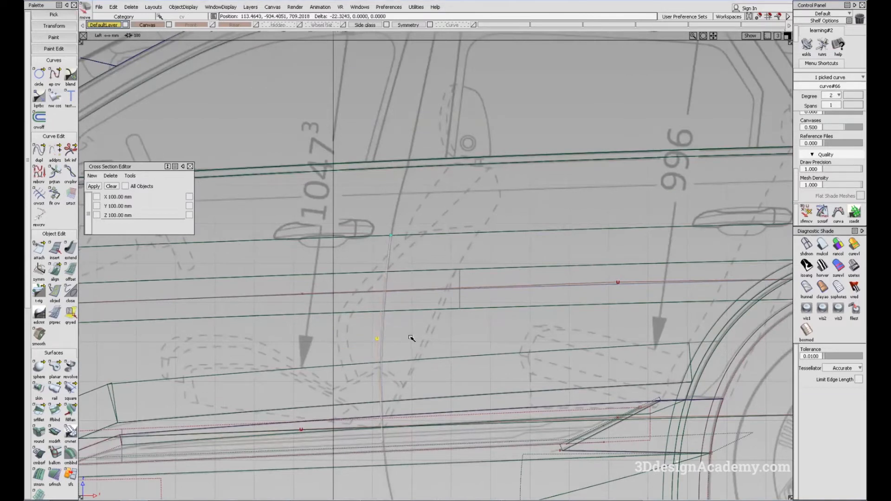
- Fine-tune the shut line curve with the Stretch tool to follow the blueprint
{"action": "left_click_drag", "start_coordinate": [54, 150], "coordinate": [71, 152]}
{"action": "left_click", "coordinate": [379, 392]}
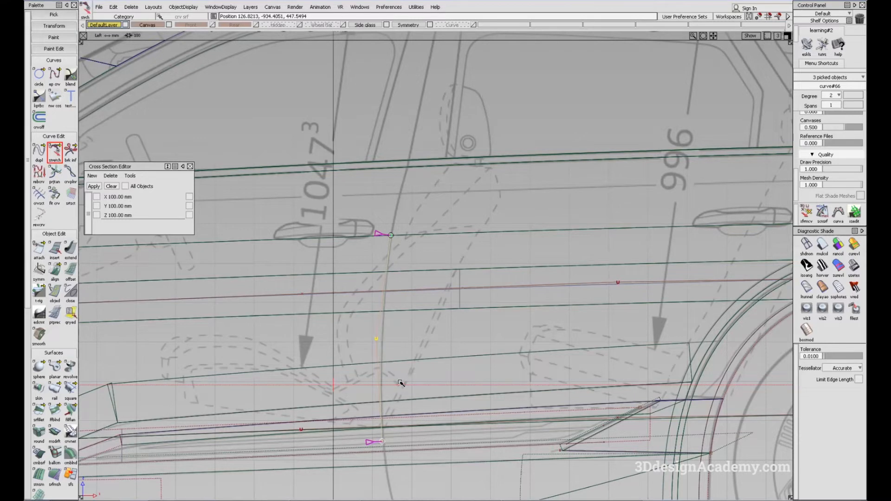
{"action": "scroll", "coordinate": [418, 367], "scroll_direction": "down", "scroll_amount": 2}
{"action": "left_click", "coordinate": [442, 300]}
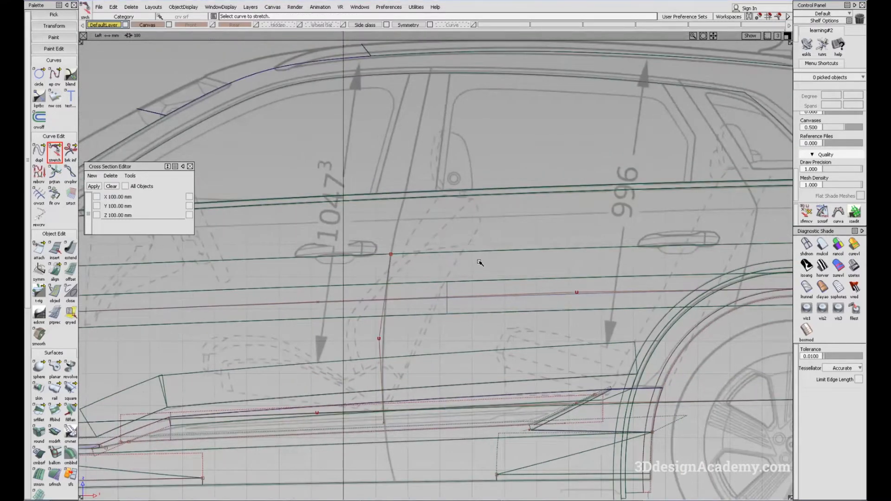
{"action": "key", "text": "Escape"}
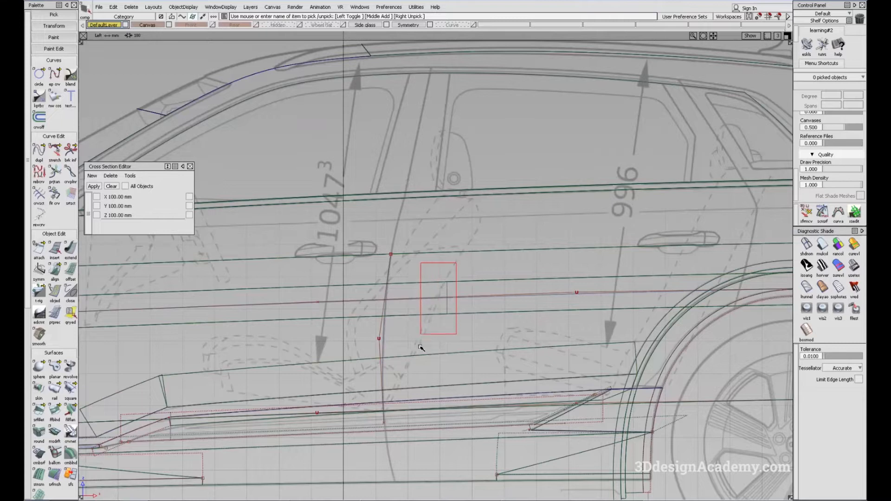
- Project the shut line curve onto the door surfaces in the left view and return to the perspective view
{"action": "left_click_drag", "start_coordinate": [421, 356], "coordinate": [419, 357]}
{"action": "scroll", "coordinate": [34, 437], "scroll_direction": "down", "scroll_amount": 3}
{"action": "left_click", "coordinate": [39, 447]}
{"action": "key", "text": "space"}
{"action": "left_click_drag", "start_coordinate": [478, 384], "coordinate": [437, 321], "text": "ctrl+shift"}
{"action": "key", "text": "F8"}
{"action": "left_click_drag", "start_coordinate": [457, 267], "coordinate": [483, 365], "text": "alt+shift"}
{"action": "left_click", "coordinate": [397, 260]}
{"action": "left_click_drag", "start_coordinate": [729, 284], "coordinate": [668, 297], "text": "ctrl+shift"}
{"action": "left_click_drag", "start_coordinate": [508, 336], "coordinate": [400, 283], "text": "alt+shift"}
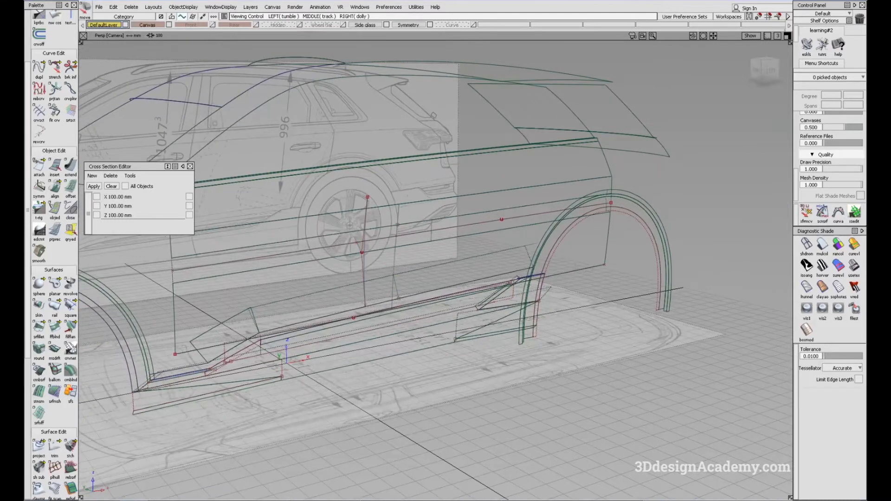
- Compare the projected shut line with the reference photo and turn multi-color shading on in the model
{"action": "key", "text": "alt+Tab"}
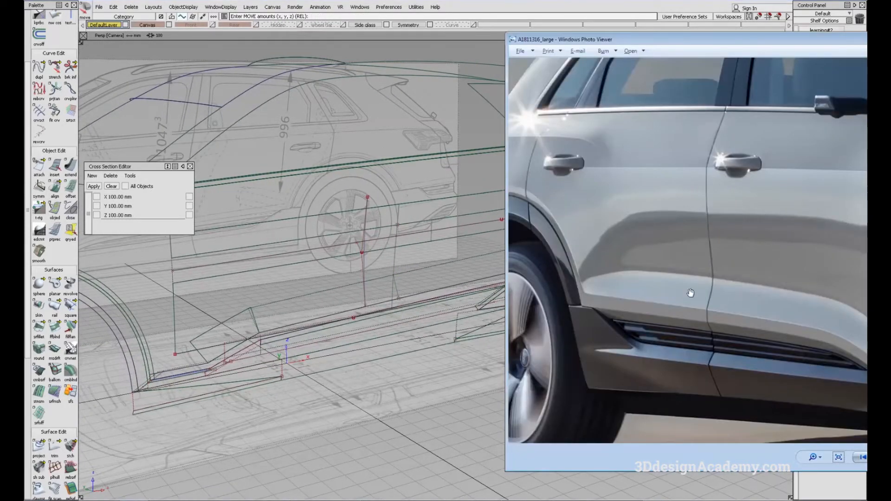
{"action": "left_click", "coordinate": [424, 269]}
{"action": "left_click_drag", "start_coordinate": [423, 269], "coordinate": [464, 275], "text": "alt+shift"}
{"action": "left_click", "coordinate": [823, 245]}
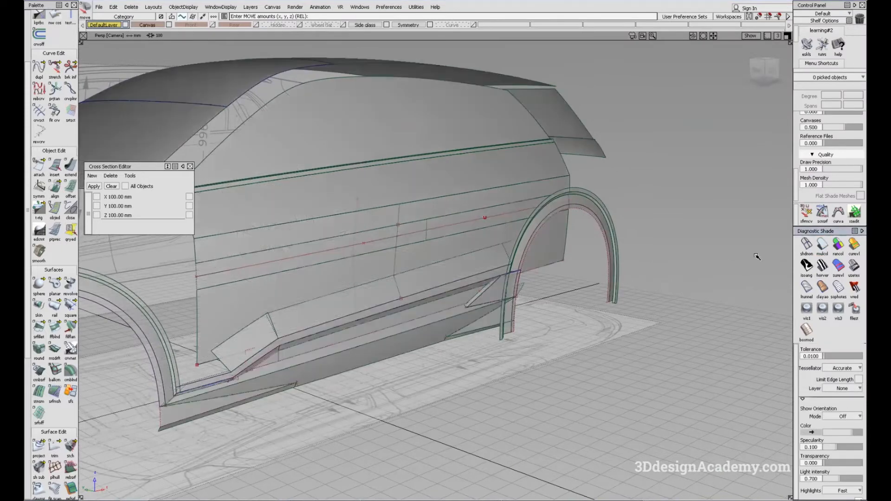
- Edit the door fillet's construction history and increase its chordal length
{"action": "left_click_drag", "start_coordinate": [686, 275], "coordinate": [495, 282], "text": "alt+shift"}
{"action": "left_click", "coordinate": [405, 234], "text": "alt+shift"}
{"action": "right_click_drag", "start_coordinate": [434, 225], "coordinate": [457, 230], "text": "alt+shift"}
{"action": "mouse_move", "coordinate": [457, 231]}
{"action": "left_mouse_down", "text": "alt+shift"}
{"action": "mouse_move", "coordinate": [413, 233]}
{"action": "mouse_move", "coordinate": [485, 231]}
{"action": "left_mouse_up", "text": "alt+shift"}
{"action": "middle_click_drag", "start_coordinate": [562, 215], "coordinate": [445, 223], "text": "ctrl+shift"}
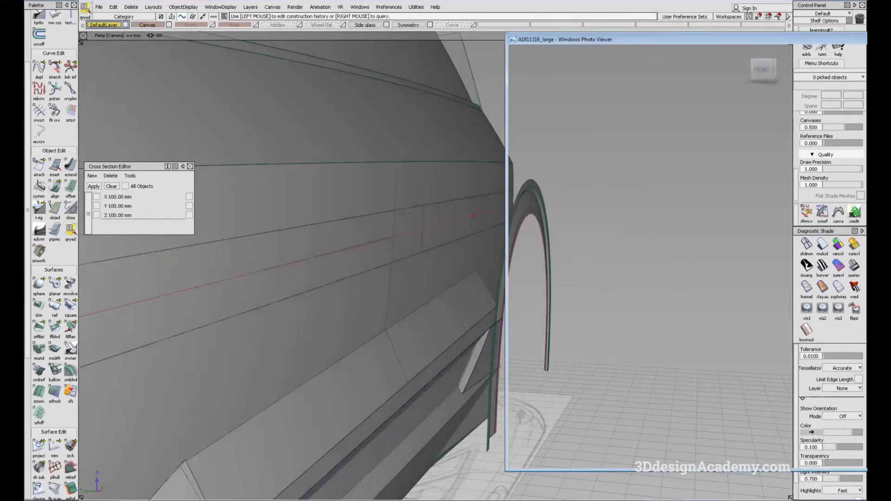
{"action": "left_click", "coordinate": [415, 223]}
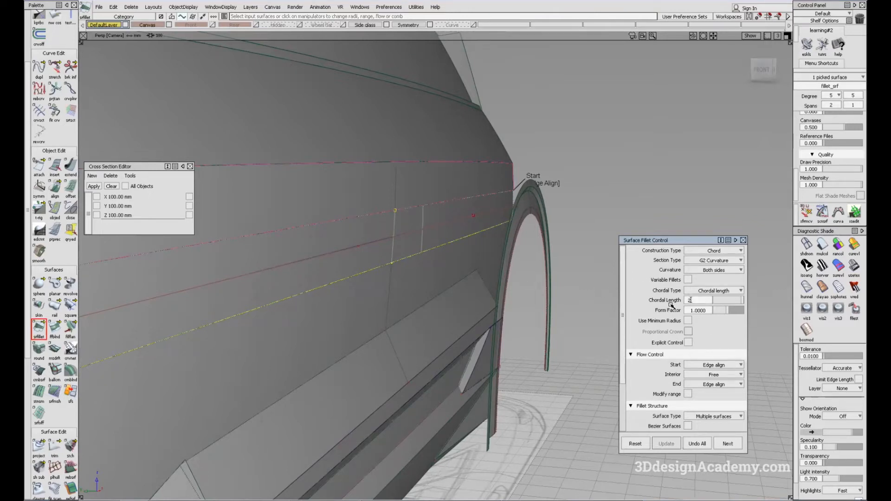
{"action": "left_click_drag", "start_coordinate": [457, 259], "coordinate": [341, 269], "text": "alt+shift"}
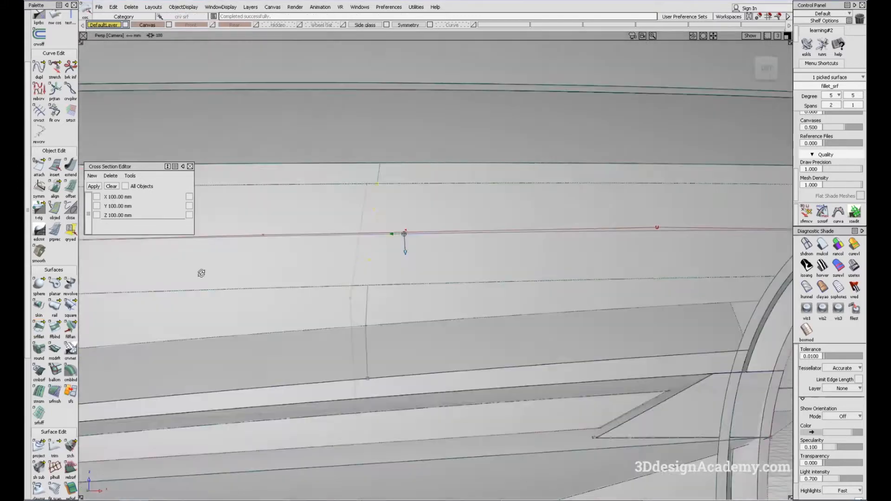
{"action": "left_click_drag", "start_coordinate": [202, 273], "coordinate": [676, 271], "text": "alt+shift"}
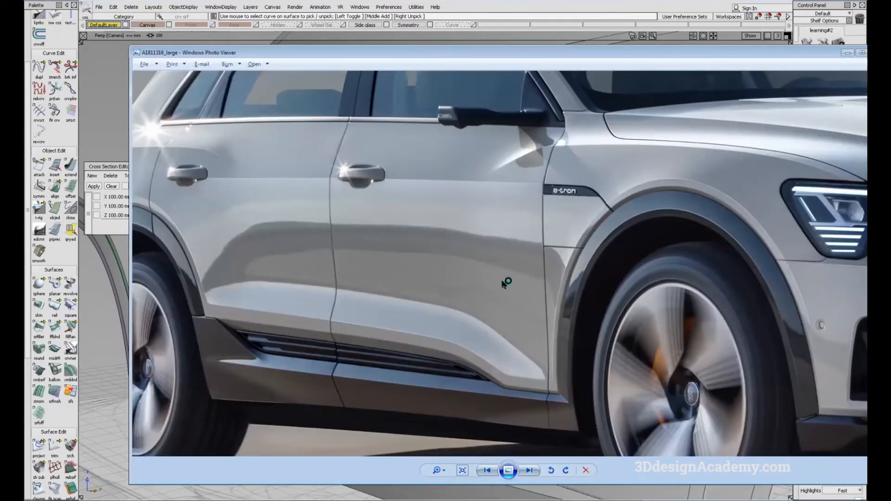
- Browse the reference photos in the photo viewer and display the rear three-quarter photo at actual size
{"action": "key", "text": "Right"}
{"action": "key", "text": "Right"}
{"action": "key", "text": "Right"}
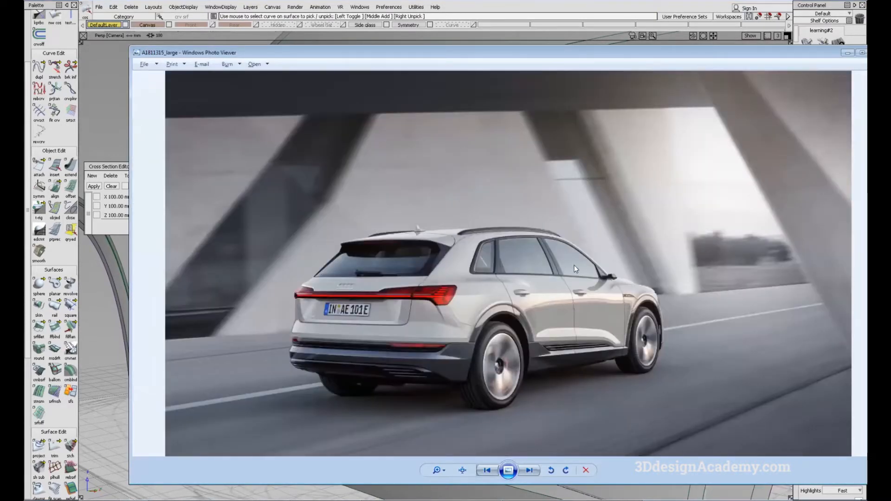
{"action": "left_click", "coordinate": [462, 470]}
{"action": "left_click_drag", "start_coordinate": [692, 54], "coordinate": [473, 43]}
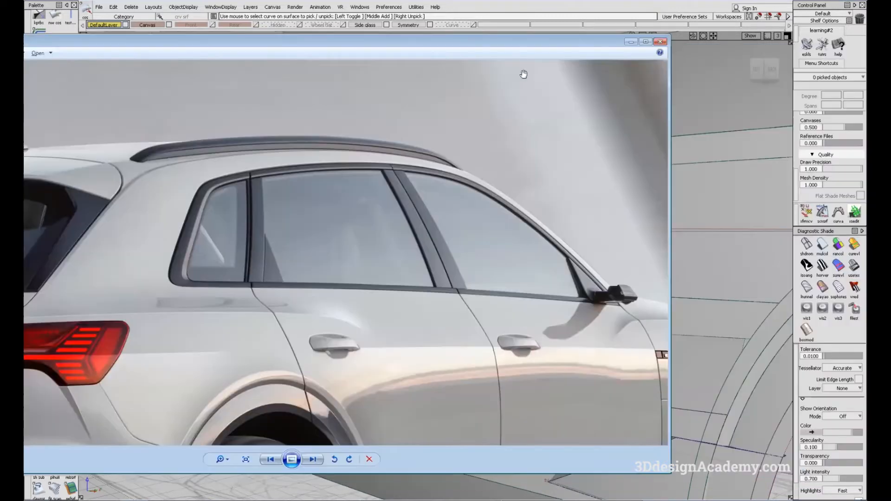
{"action": "left_click", "coordinate": [594, 482]}
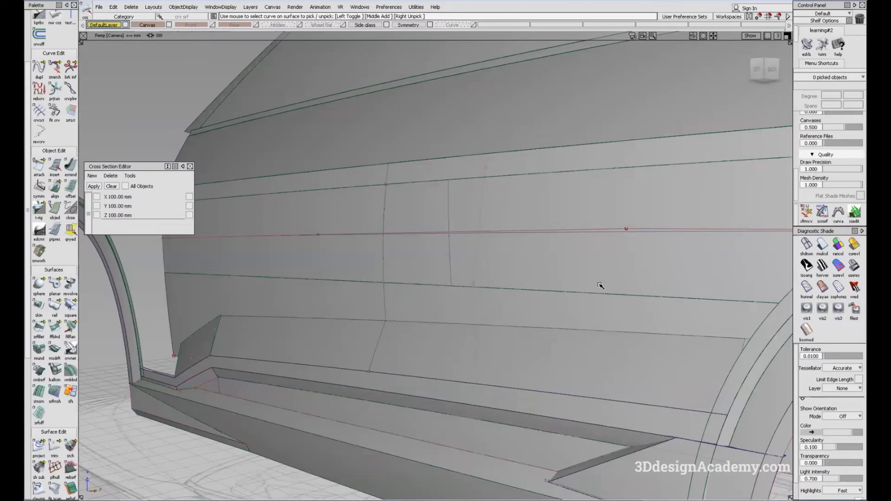
{"action": "left_click", "coordinate": [458, 500]}
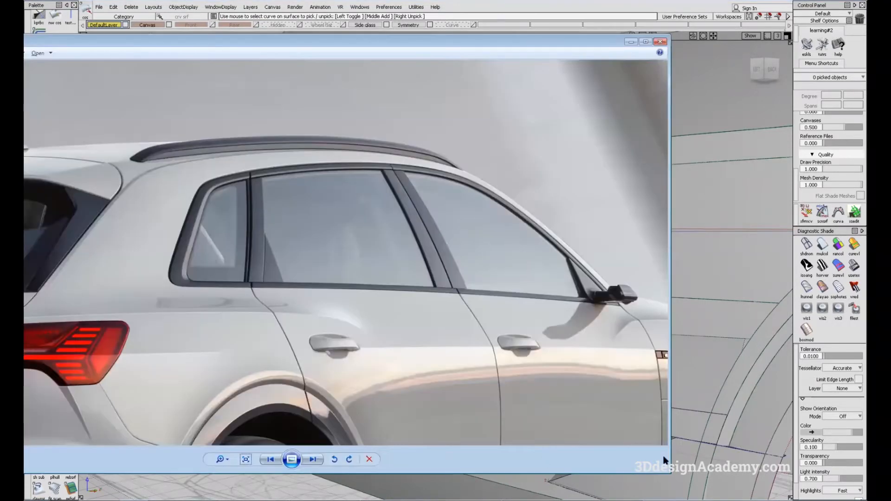
- Resize the photo window to sit beside the model and pan the photo to the front door and cladding
{"action": "left_click_drag", "start_coordinate": [670, 473], "coordinate": [708, 500]}
{"action": "left_click_drag", "start_coordinate": [425, 362], "coordinate": [297, 277]}
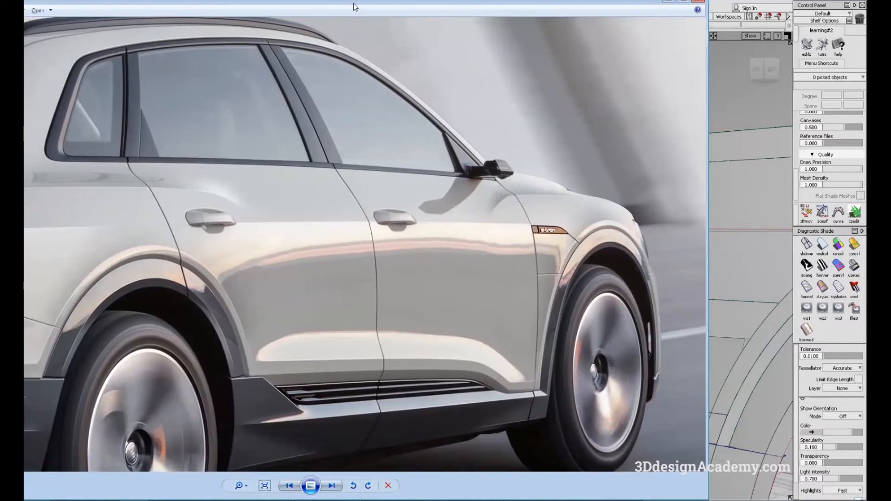
{"action": "left_click_drag", "start_coordinate": [354, 4], "coordinate": [412, 19]}
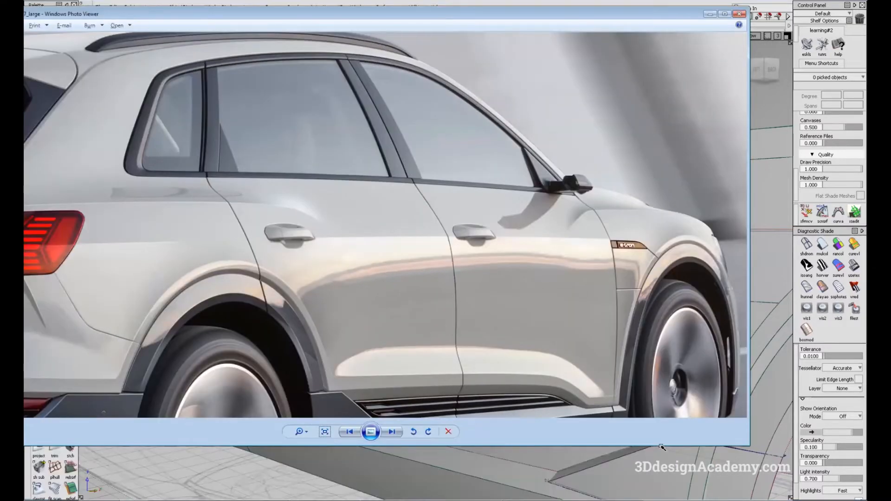
{"action": "left_click_drag", "start_coordinate": [663, 445], "coordinate": [662, 474]}
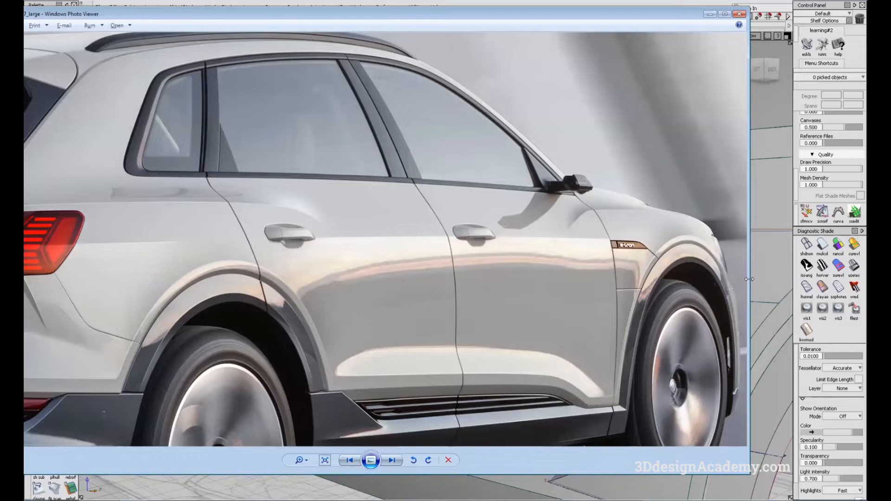
{"action": "left_click_drag", "start_coordinate": [749, 312], "coordinate": [518, 312]}
{"action": "left_click_drag", "start_coordinate": [442, 320], "coordinate": [213, 299]}
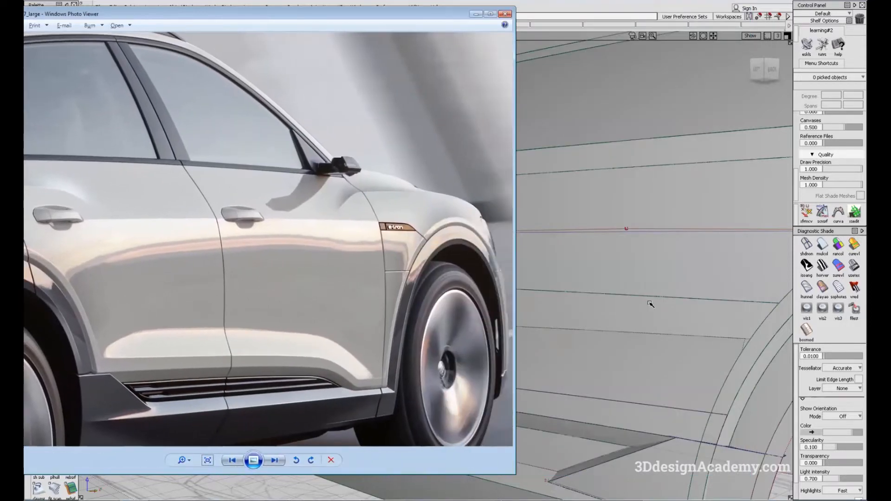
- Orbit the model to an angle similar to the photo and compare the door side against it
{"action": "left_click", "coordinate": [651, 304]}
{"action": "left_click_drag", "start_coordinate": [473, 315], "coordinate": [525, 289], "text": "alt+shift"}
{"action": "key", "text": "alt+Tab"}
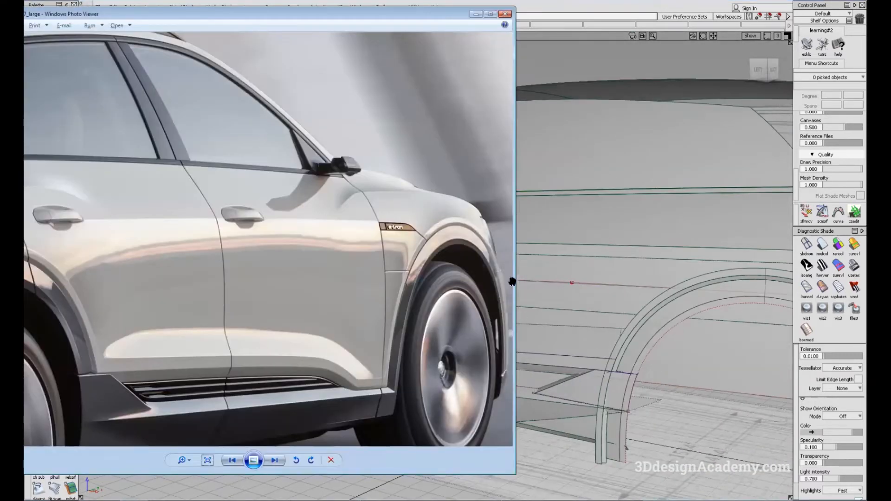
- Compare the door side from front and rear three-quarter angles against the reference photo
{"action": "key", "text": "alt+Tab"}
{"action": "left_click_drag", "start_coordinate": [542, 320], "coordinate": [448, 283], "text": "alt+shift"}
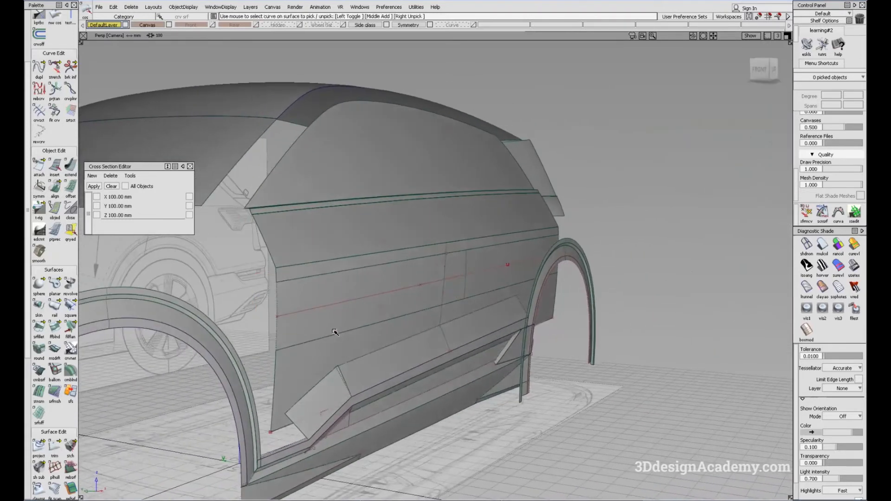
{"action": "key", "text": "alt+Tab"}
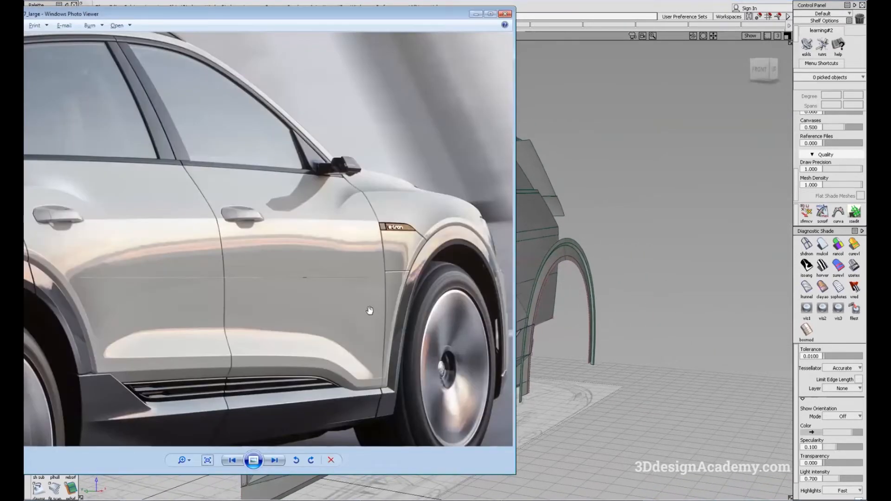
{"action": "left_click", "coordinate": [583, 318]}
{"action": "left_click_drag", "start_coordinate": [585, 319], "coordinate": [515, 295], "text": "alt+shift"}
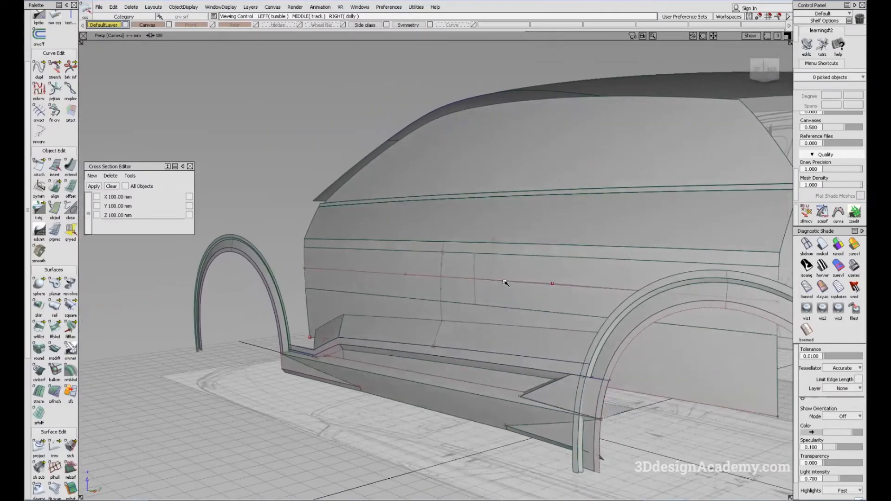
{"action": "key", "text": "alt+Tab"}
{"action": "left_click", "coordinate": [583, 298]}
{"action": "mouse_move", "coordinate": [584, 298]}
{"action": "left_mouse_down", "text": "alt+shift"}
{"action": "mouse_move", "coordinate": [521, 294]}
{"action": "mouse_move", "coordinate": [619, 307]}
{"action": "mouse_move", "coordinate": [591, 313]}
{"action": "left_mouse_up", "text": "alt+shift"}
{"action": "key", "text": "alt+Tab"}
{"action": "left_click", "coordinate": [658, 324]}
{"action": "key", "text": "alt+Tab"}
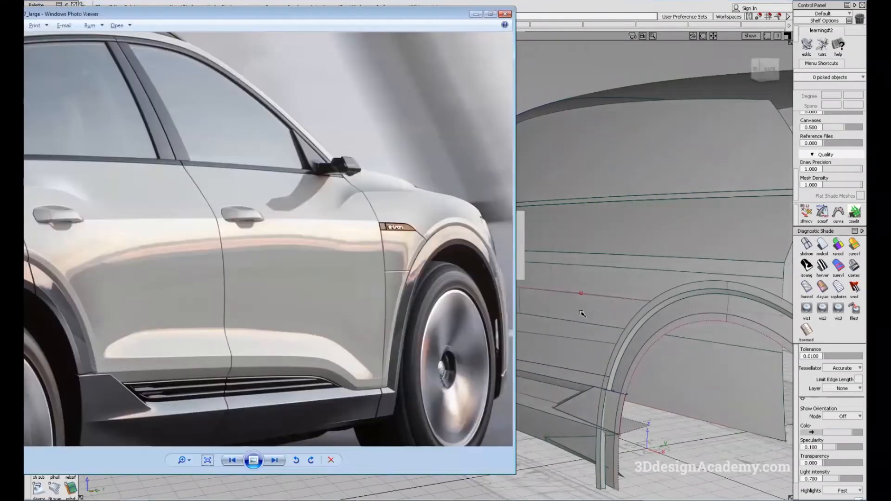
{"action": "left_click", "coordinate": [576, 311]}
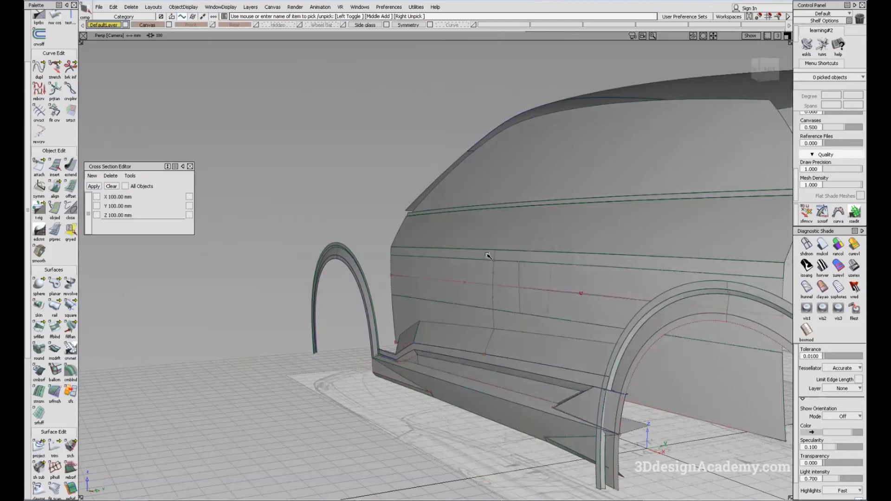
{"action": "key", "text": "alt+Tab"}
{"action": "key", "text": "alt+Tab"}
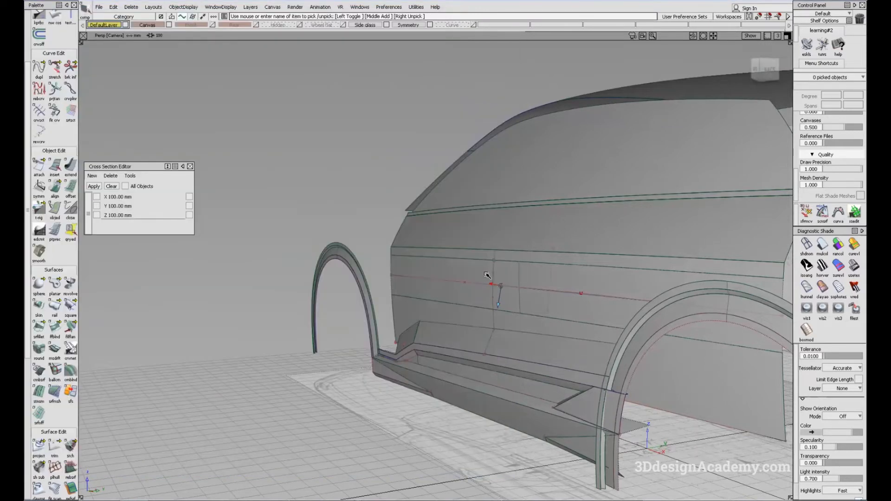
- Shade the body side with the Showroom reflection map and move the door's middle lengthwise curve slightly outward in Y
{"action": "left_click", "coordinate": [856, 266]}
{"action": "mouse_move", "coordinate": [416, 347]}
{"action": "left_mouse_down", "text": "alt+shift"}
{"action": "mouse_move", "coordinate": [545, 322]}
{"action": "mouse_move", "coordinate": [540, 304]}
{"action": "mouse_move", "coordinate": [577, 314]}
{"action": "mouse_move", "coordinate": [512, 318]}
{"action": "mouse_move", "coordinate": [526, 305]}
{"action": "left_mouse_up", "text": "alt+shift"}
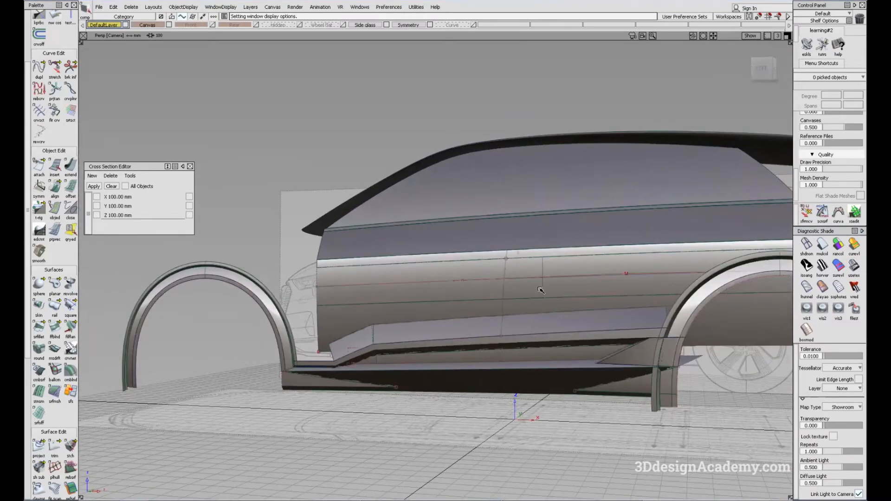
{"action": "left_click", "coordinate": [519, 275]}
{"action": "right_click_drag", "start_coordinate": [510, 275], "coordinate": [555, 268], "text": "alt+shift"}
{"action": "left_click_drag", "start_coordinate": [556, 267], "coordinate": [466, 307], "text": "alt+shift"}
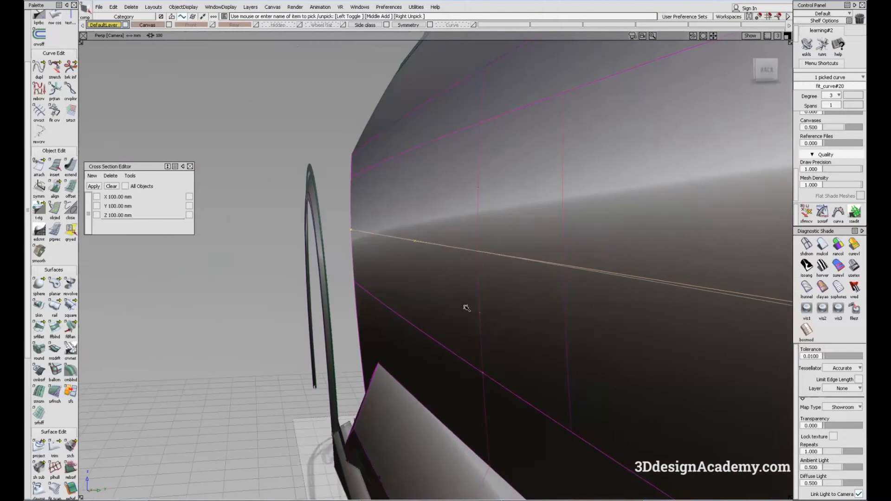
{"action": "key", "text": "w"}
{"action": "middle_click_drag", "start_coordinate": [459, 282], "coordinate": [453, 282]}
{"action": "left_click_drag", "start_coordinate": [456, 301], "coordinate": [606, 298], "text": "alt+shift"}
{"action": "right_click_drag", "start_coordinate": [605, 297], "coordinate": [508, 353], "text": "alt+shift"}
{"action": "left_click", "coordinate": [508, 353]}
- Bring up the reference photo and reposition its window to uncover more of the model's door
{"action": "key", "text": "alt+Tab"}
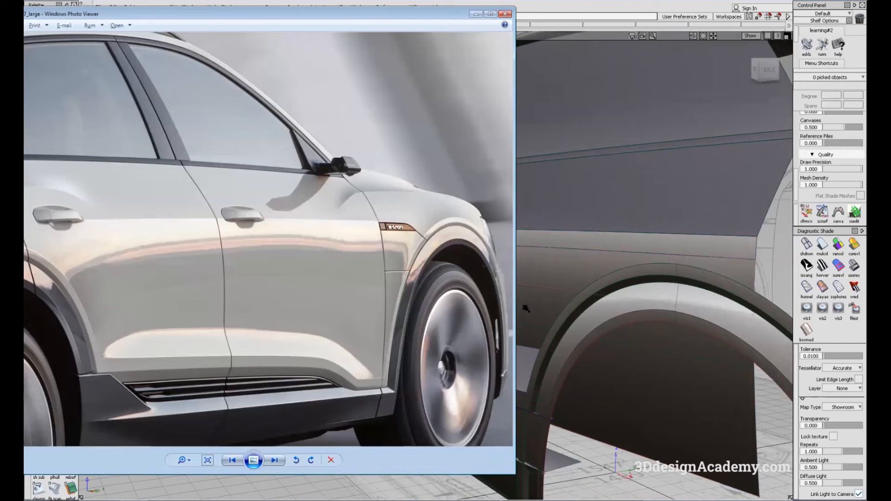
{"action": "left_click_drag", "start_coordinate": [344, 17], "coordinate": [342, 21]}
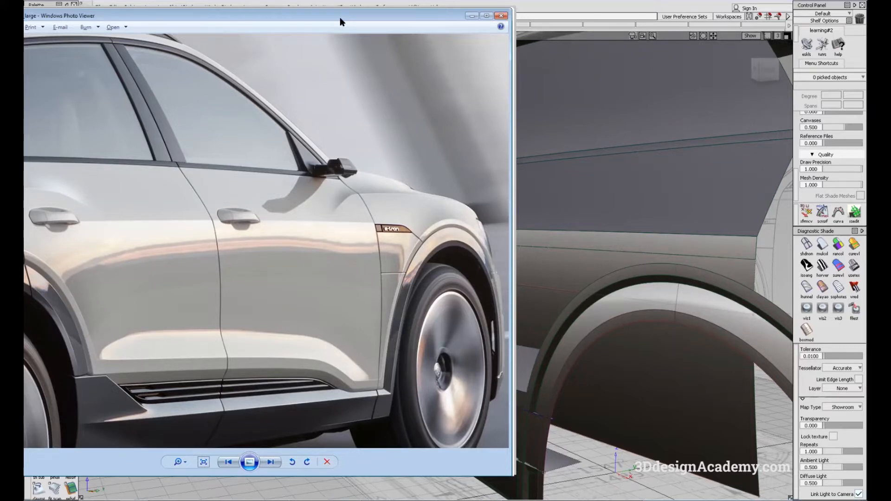
{"action": "left_click_drag", "start_coordinate": [341, 18], "coordinate": [197, 32]}
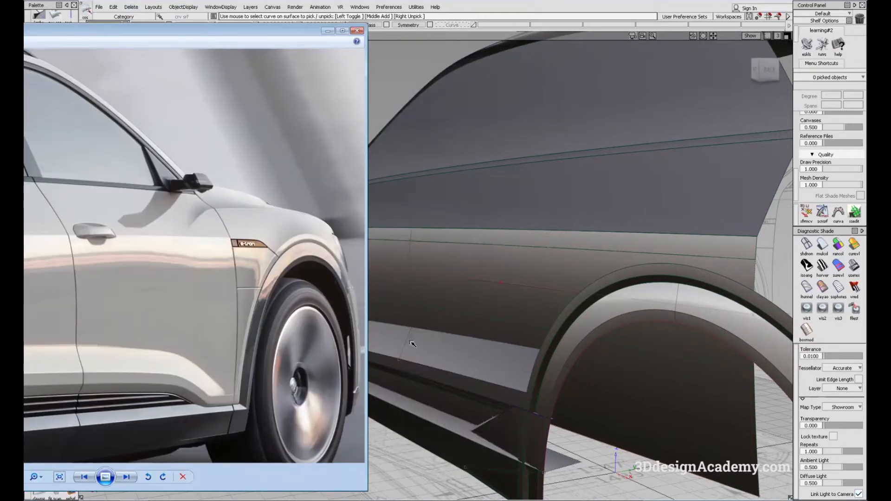
- Move the door's lower lengthwise curve outward in Y and check the reflections against the reference photo
{"action": "left_click", "coordinate": [563, 399]}
{"action": "left_click_drag", "start_coordinate": [588, 439], "coordinate": [521, 335], "text": "ctrl+shift"}
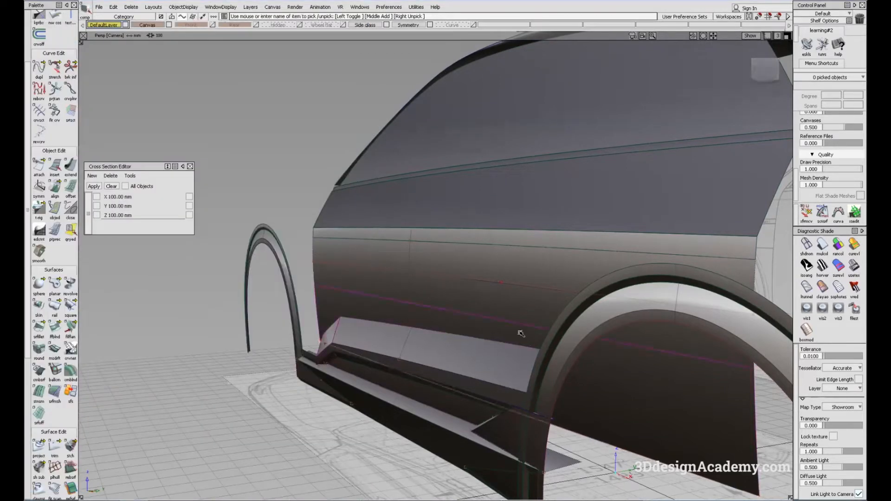
{"action": "left_click", "coordinate": [509, 287]}
{"action": "middle_click_drag", "start_coordinate": [475, 349], "coordinate": [465, 324], "text": "ctrl+shift"}
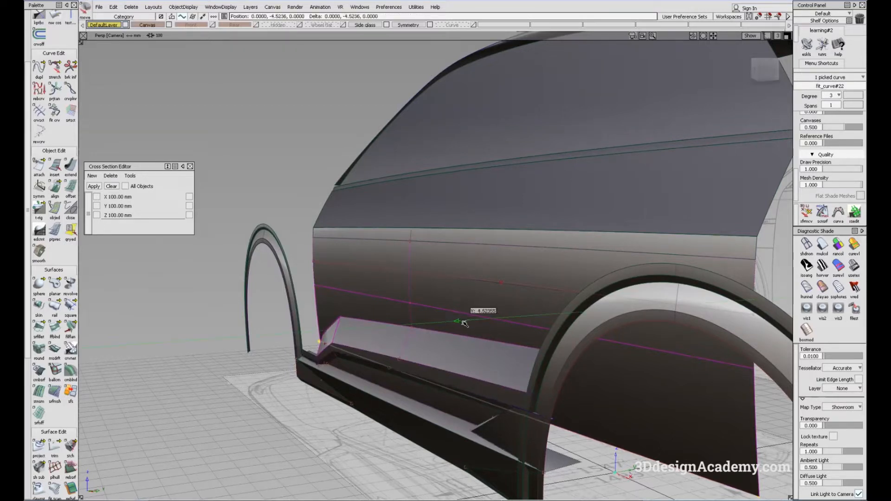
{"action": "key", "text": "alt+Tab"}
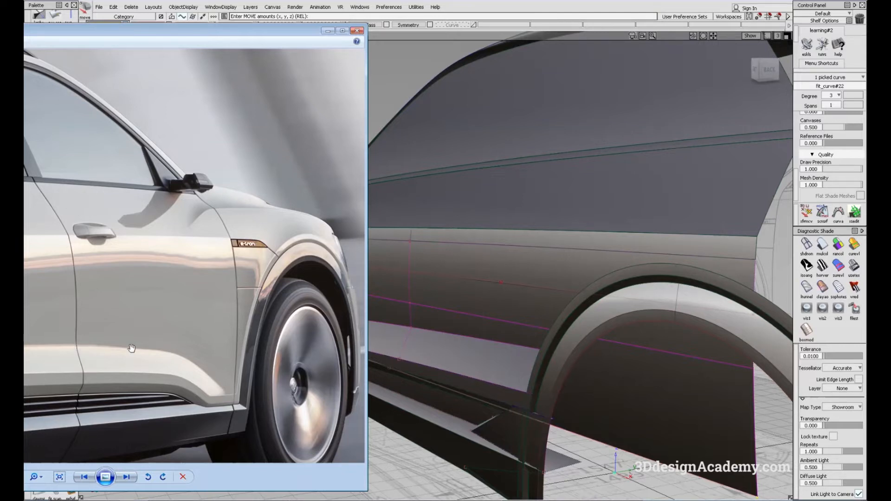
{"action": "left_click", "coordinate": [438, 341]}
{"action": "left_click_drag", "start_coordinate": [480, 329], "coordinate": [465, 321], "text": "alt+shift"}
{"action": "key", "text": "alt+Tab"}
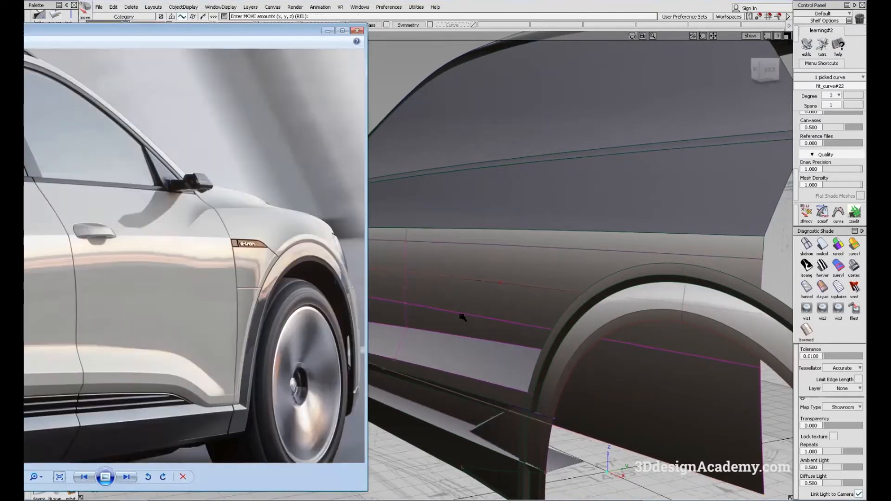
{"action": "left_click", "coordinate": [462, 318]}
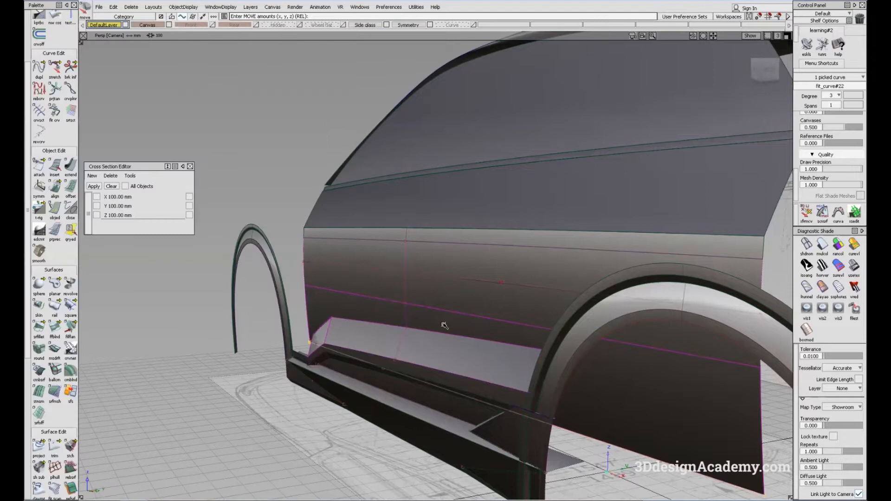
- Try moving the lower door curve about 2.5 mm farther outward in Y and inspect the reflections
{"action": "left_click_drag", "start_coordinate": [443, 324], "coordinate": [438, 323]}
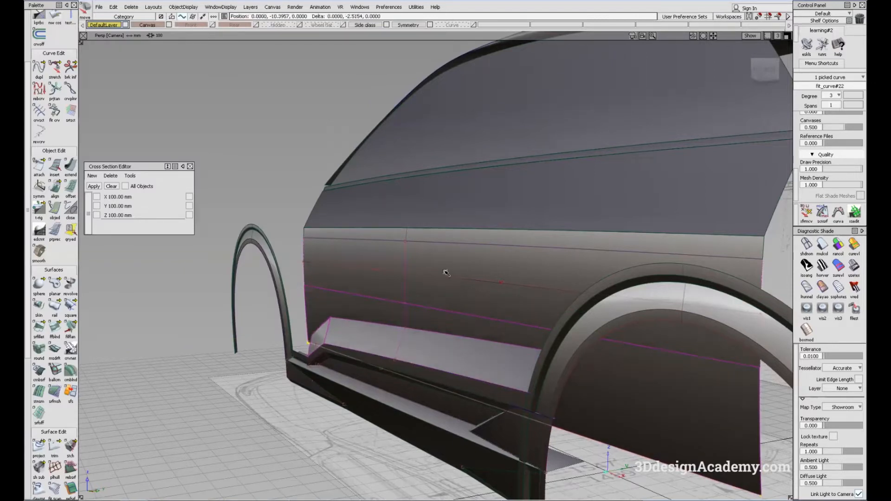
{"action": "right_click_drag", "start_coordinate": [452, 295], "coordinate": [454, 282], "text": "alt+shift"}
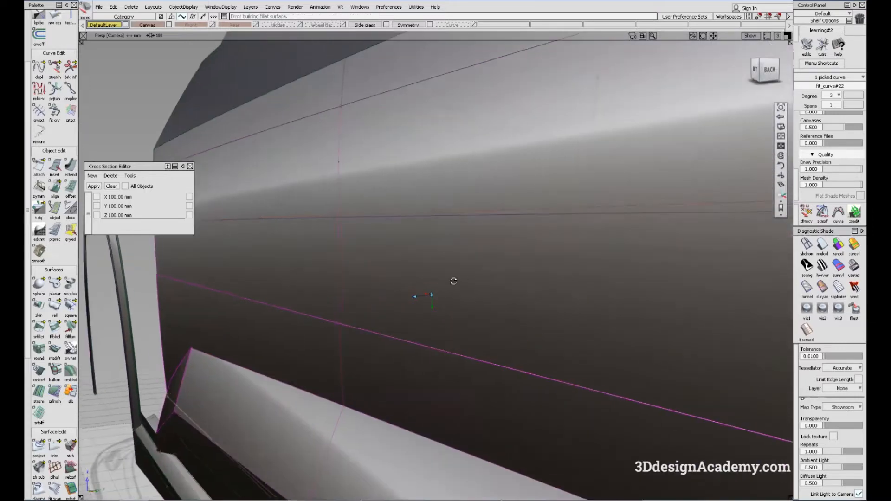
{"action": "left_click_drag", "start_coordinate": [453, 282], "coordinate": [388, 306], "text": "alt+shift"}
{"action": "right_click_drag", "start_coordinate": [407, 303], "coordinate": [365, 312], "text": "alt+shift"}
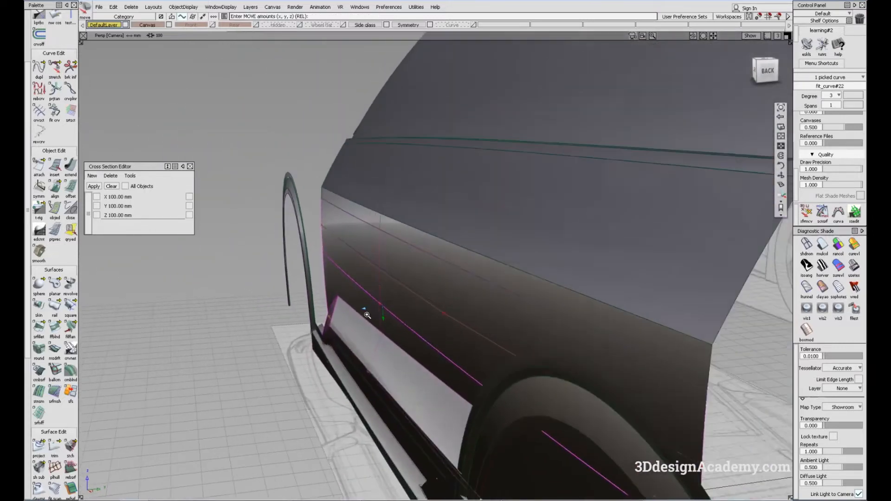
{"action": "left_click_drag", "start_coordinate": [365, 311], "coordinate": [413, 283], "text": "alt+shift"}
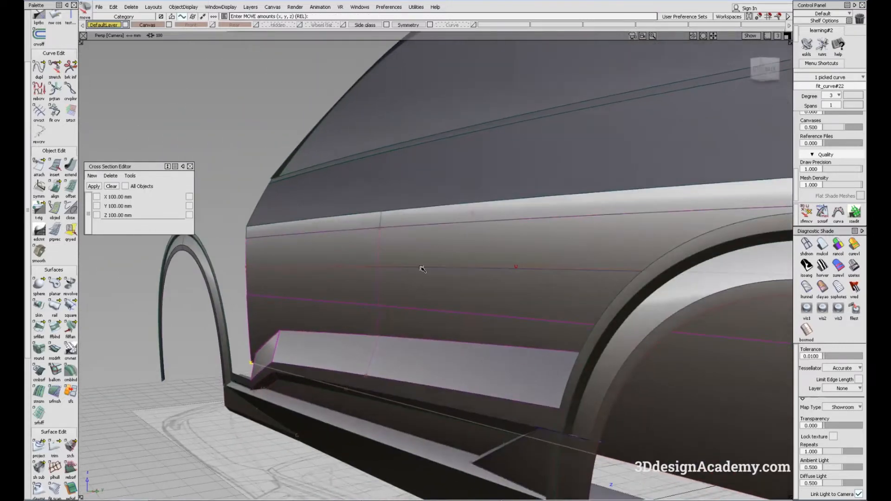
{"action": "key", "text": "ctrl+z"}
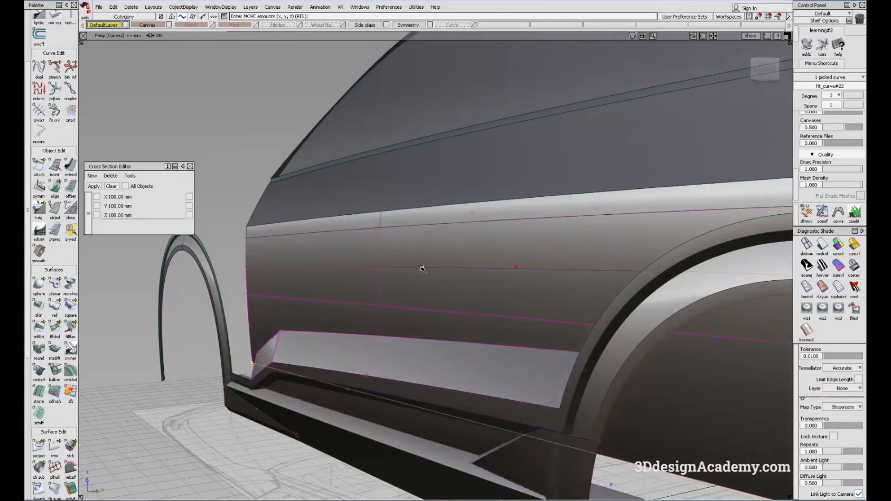
- Add the middle door curve to the selected lower curve and shift both slightly outward in Y
{"action": "left_click", "coordinate": [422, 268]}
{"action": "left_click_drag", "start_coordinate": [422, 269], "coordinate": [446, 296], "text": "alt+shift"}
{"action": "key", "text": "alt+Tab"}
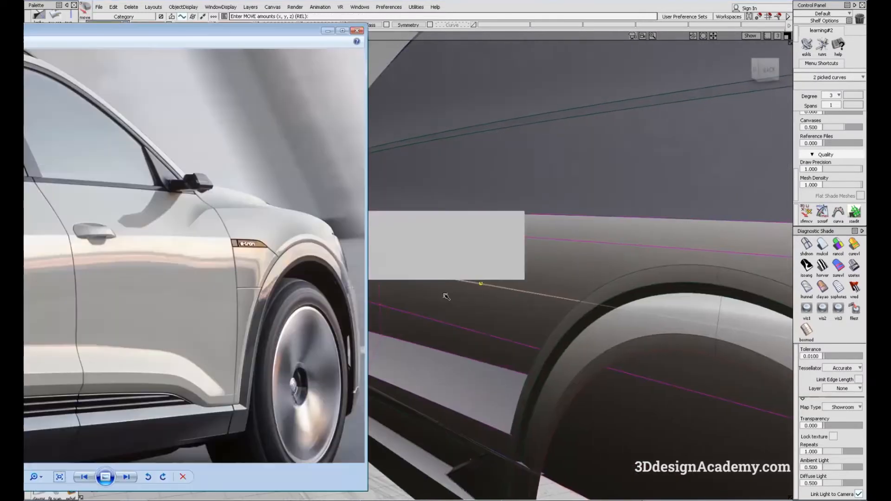
{"action": "key", "text": "alt+Tab"}
{"action": "middle_click_drag", "start_coordinate": [441, 296], "coordinate": [441, 295]}
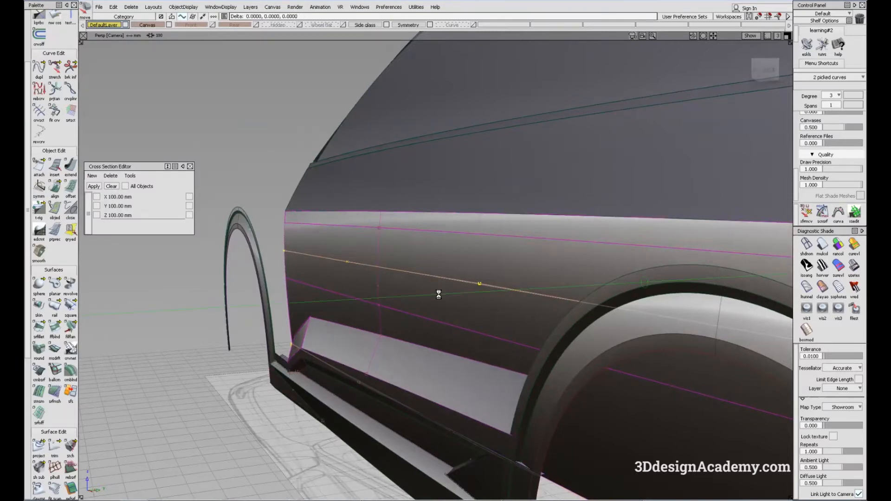
{"action": "right_click_drag", "start_coordinate": [458, 302], "coordinate": [461, 311], "text": "alt+shift"}
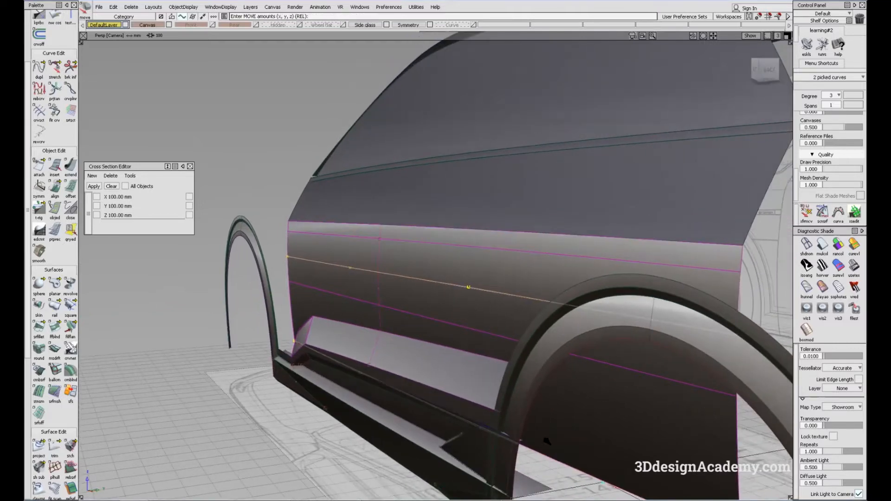
- Keep only the lower door curve selected and fine-tune its Y position
{"action": "left_click_drag", "start_coordinate": [545, 439], "coordinate": [548, 461], "text": "ctrl+shift"}
{"action": "left_click_drag", "start_coordinate": [423, 329], "coordinate": [424, 307], "text": "ctrl+shift"}
{"action": "middle_click_drag", "start_coordinate": [423, 307], "coordinate": [423, 307]}
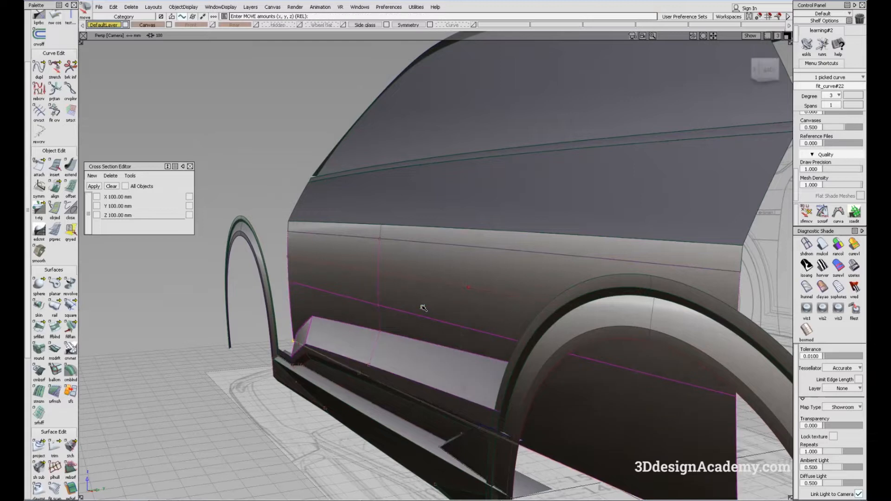
- Compare the door and cladding reflections with the reference photo, panning the photo to show more of the front door
{"action": "key", "text": "alt+Tab"}
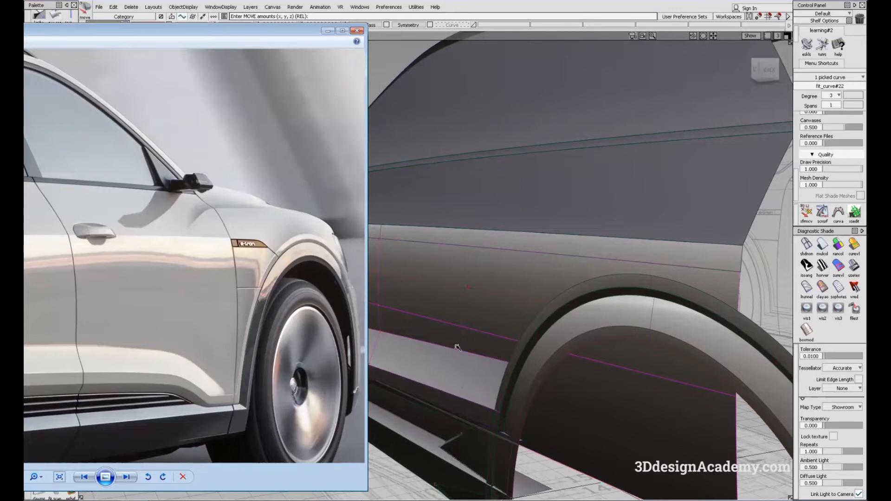
{"action": "key", "text": "alt+Tab"}
{"action": "left_click_drag", "start_coordinate": [526, 315], "coordinate": [515, 347], "text": "alt+shift"}
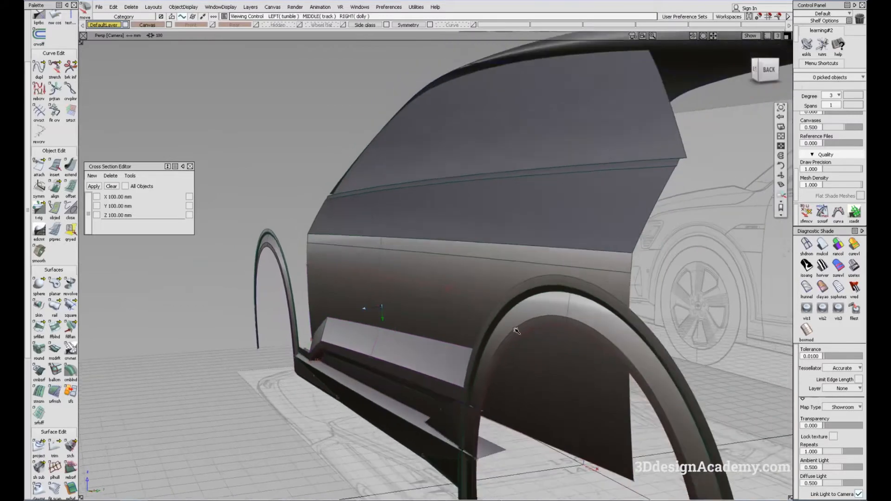
{"action": "left_click_drag", "start_coordinate": [492, 341], "coordinate": [446, 358], "text": "alt+shift"}
{"action": "key", "text": "alt+Tab"}
{"action": "left_click_drag", "start_coordinate": [241, 354], "coordinate": [262, 351]}
{"action": "key", "text": "alt+Tab"}
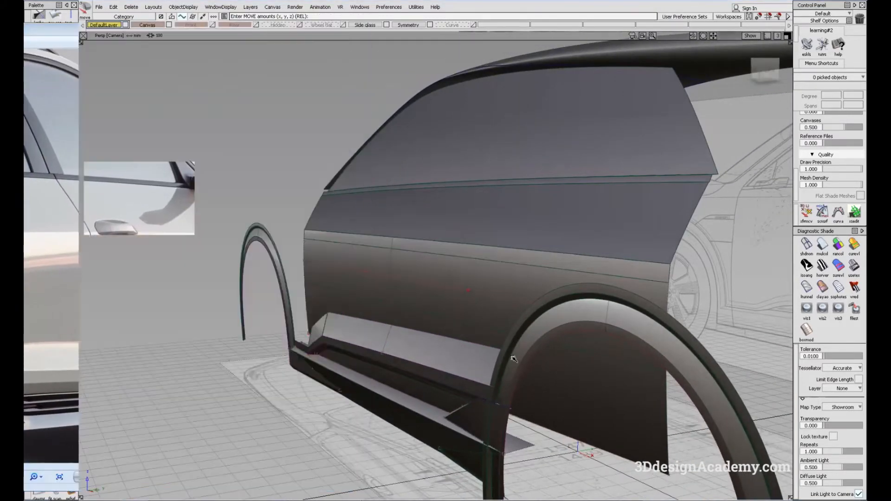
{"action": "key", "text": "alt+Tab"}
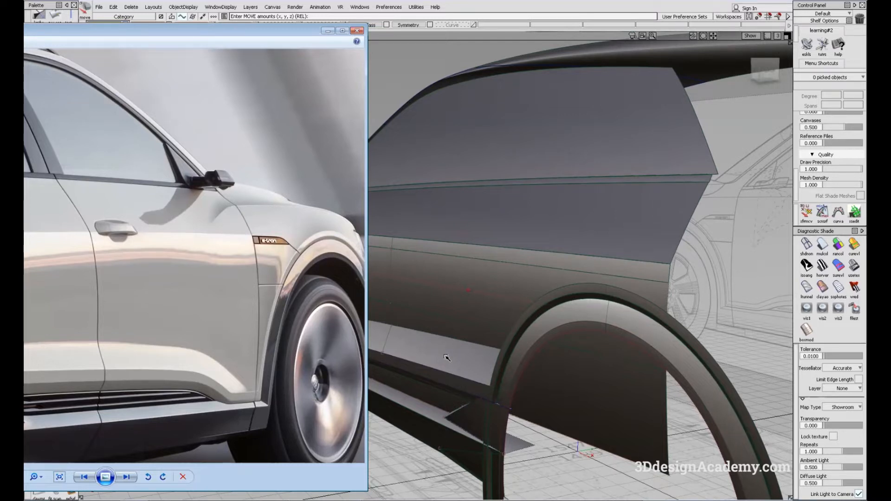
- Change the body to multi-color diagnostic shading and compare the door section with the reference photo
{"action": "left_click", "coordinate": [823, 244]}
{"action": "left_click_drag", "start_coordinate": [553, 325], "coordinate": [537, 315], "text": "alt+shift"}
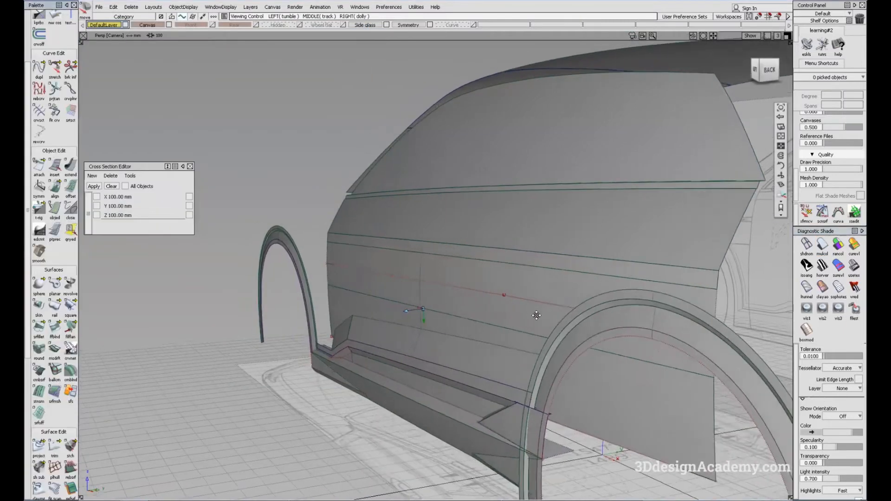
{"action": "right_click_drag", "start_coordinate": [537, 316], "coordinate": [551, 308], "text": "alt+shift"}
{"action": "key", "text": "alt+Tab"}
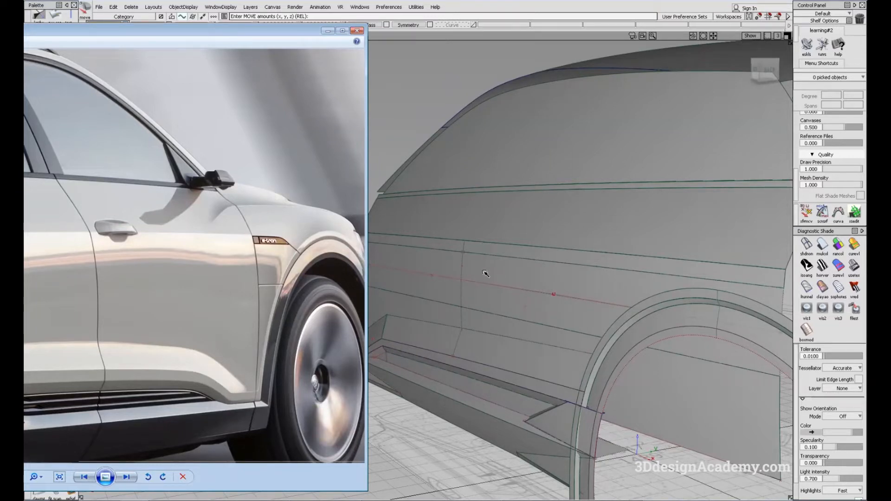
{"action": "key", "text": "alt+Tab"}
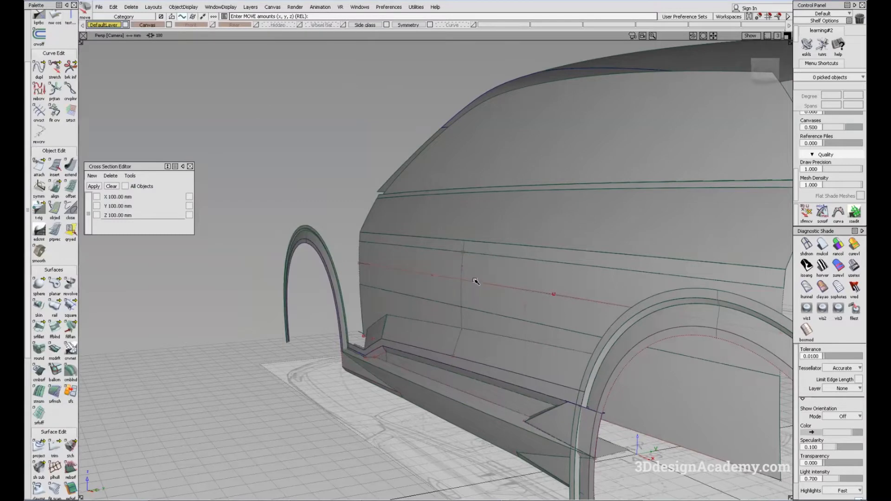
- Select the middle lengthwise door curve and move it slightly farther outward in Y
{"action": "left_click", "coordinate": [476, 281]}
{"action": "right_click_drag", "start_coordinate": [483, 281], "coordinate": [483, 311], "text": "alt+shift"}
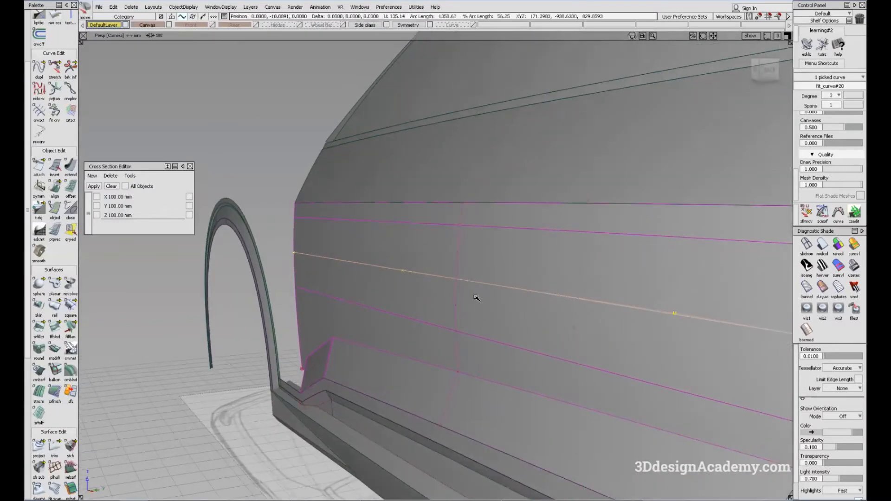
{"action": "middle_click_drag", "start_coordinate": [476, 297], "coordinate": [476, 298]}
{"action": "key", "text": "alt+Tab"}
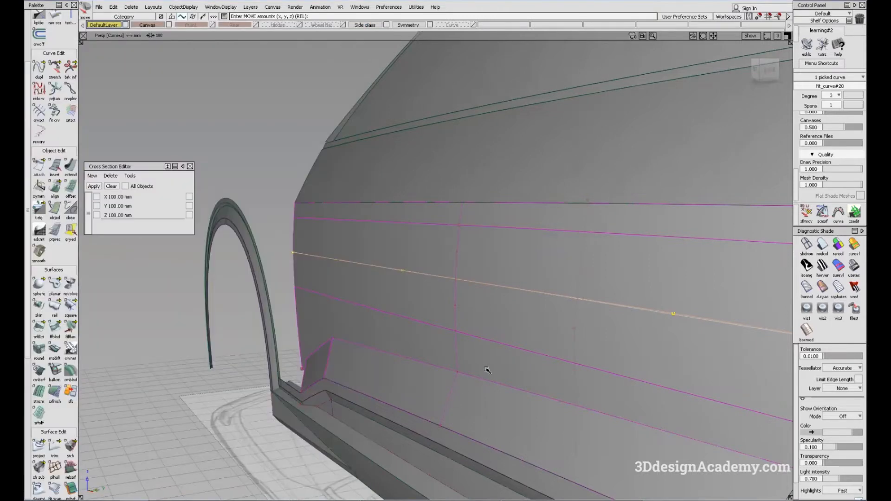
- Apply the Showroom reflection map to the body and inspect the door highlights in side view
{"action": "left_click_drag", "start_coordinate": [484, 370], "coordinate": [575, 397], "text": "alt+shift"}
{"action": "left_click", "coordinate": [854, 265]}
{"action": "mouse_move", "coordinate": [564, 354]}
{"action": "left_mouse_down", "text": "alt+shift"}
{"action": "mouse_move", "coordinate": [586, 317]}
{"action": "mouse_move", "coordinate": [611, 334]}
{"action": "left_mouse_up", "text": "alt+shift"}
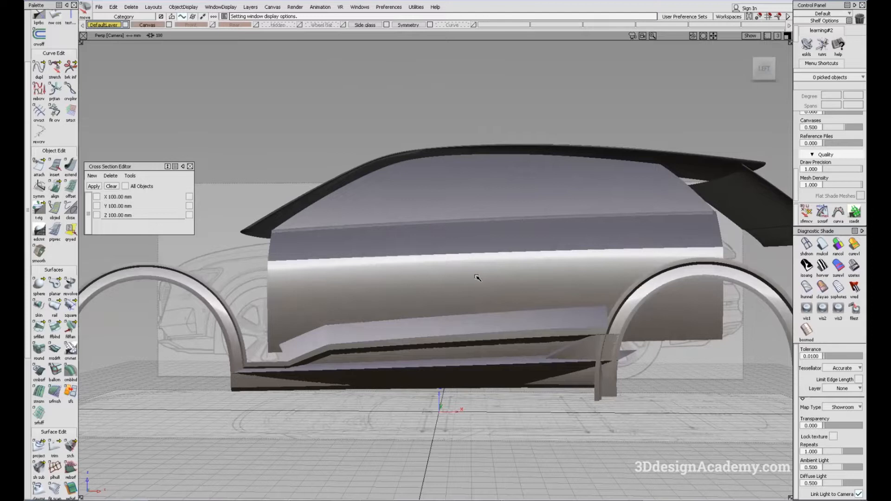
- Compare the Showroom reflections with the reference photo and examine the door and cladding highlights from several angles
{"action": "key", "text": "alt+Tab"}
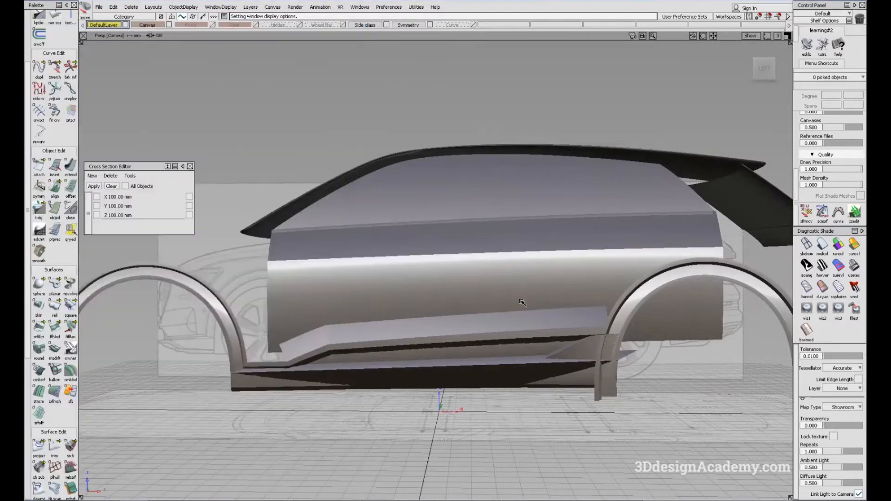
{"action": "key", "text": "alt+Tab"}
{"action": "mouse_move", "coordinate": [508, 302]}
{"action": "left_mouse_down", "text": "alt+shift"}
{"action": "mouse_move", "coordinate": [509, 283]}
{"action": "mouse_move", "coordinate": [520, 306]}
{"action": "mouse_move", "coordinate": [394, 327]}
{"action": "mouse_move", "coordinate": [430, 327]}
{"action": "left_mouse_up", "text": "alt+shift"}
{"action": "right_click_drag", "start_coordinate": [547, 366], "coordinate": [478, 321], "text": "ctrl+shift"}
{"action": "left_click_drag", "start_coordinate": [454, 319], "coordinate": [440, 357], "text": "alt+shift"}
{"action": "left_click_drag", "start_coordinate": [506, 391], "coordinate": [493, 332], "text": "ctrl+shift"}
{"action": "right_click_drag", "start_coordinate": [514, 322], "coordinate": [474, 325], "text": "alt+shift"}
{"action": "mouse_move", "coordinate": [474, 325]}
{"action": "left_mouse_down", "text": "alt+shift"}
{"action": "mouse_move", "coordinate": [448, 321]}
{"action": "mouse_move", "coordinate": [447, 340]}
{"action": "mouse_move", "coordinate": [537, 295]}
{"action": "mouse_move", "coordinate": [529, 306]}
{"action": "mouse_move", "coordinate": [543, 348]}
{"action": "left_mouse_up", "text": "alt+shift"}
{"action": "left_click_drag", "start_coordinate": [550, 365], "coordinate": [541, 288], "text": "ctrl+shift"}
{"action": "left_click_drag", "start_coordinate": [606, 306], "coordinate": [521, 276], "text": "alt+shift"}
{"action": "left_click_drag", "start_coordinate": [543, 348], "coordinate": [470, 290], "text": "ctrl+shift"}
{"action": "left_click_drag", "start_coordinate": [506, 316], "coordinate": [550, 374], "text": "alt+shift"}
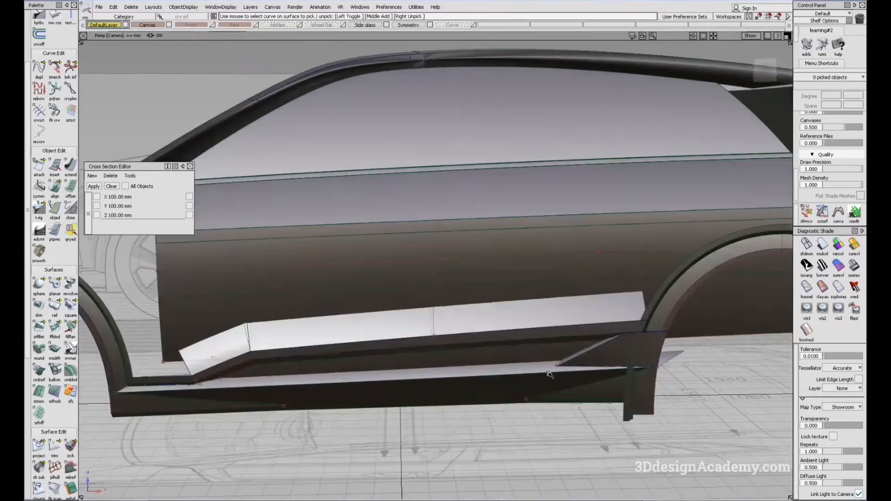
- Change the body to multi-color diagnostic shading and inspect the door and cladding shape from above and from the side
{"action": "left_click_drag", "start_coordinate": [406, 235], "coordinate": [548, 260]}
{"action": "left_click_drag", "start_coordinate": [590, 308], "coordinate": [551, 328], "text": "alt+shift"}
{"action": "left_click_drag", "start_coordinate": [568, 360], "coordinate": [543, 309], "text": "ctrl+shift"}
{"action": "left_click_drag", "start_coordinate": [544, 317], "coordinate": [332, 342], "text": "alt+shift"}
{"action": "mouse_move", "coordinate": [510, 325]}
{"action": "left_mouse_down", "text": "alt+shift"}
{"action": "mouse_move", "coordinate": [516, 335]}
{"action": "mouse_move", "coordinate": [629, 302]}
{"action": "mouse_move", "coordinate": [610, 307]}
{"action": "mouse_move", "coordinate": [607, 384]}
{"action": "mouse_move", "coordinate": [370, 366]}
{"action": "left_mouse_up", "text": "alt+shift"}
{"action": "left_click", "coordinate": [823, 244]}
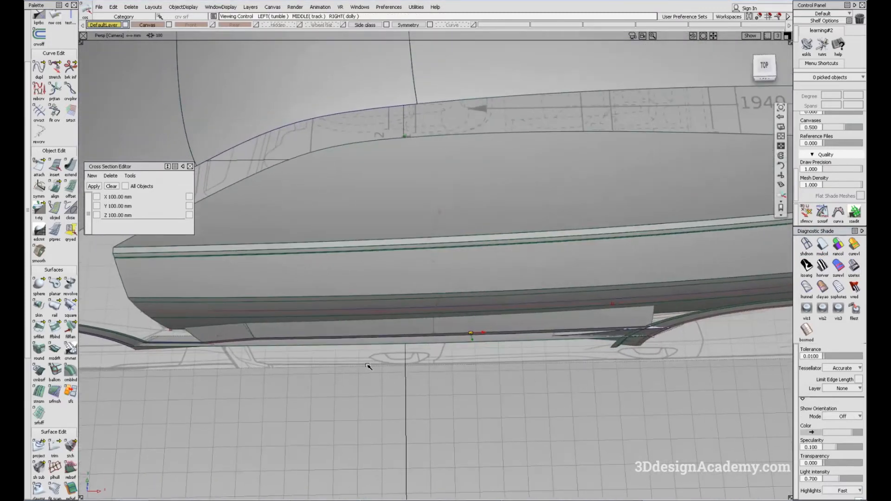
{"action": "left_click_drag", "start_coordinate": [595, 320], "coordinate": [248, 361], "text": "alt+shift"}
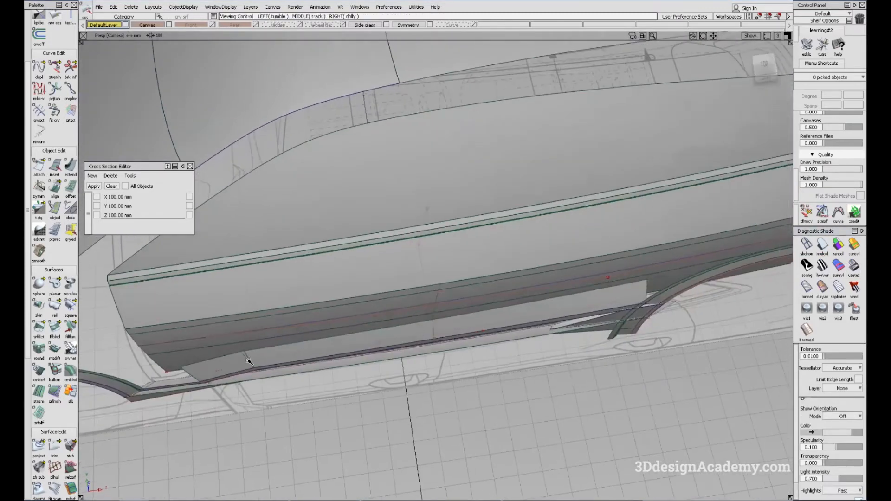
{"action": "left_click_drag", "start_coordinate": [533, 366], "coordinate": [518, 255], "text": "alt+shift"}
{"action": "left_click_drag", "start_coordinate": [508, 304], "coordinate": [636, 350], "text": "alt+shift"}
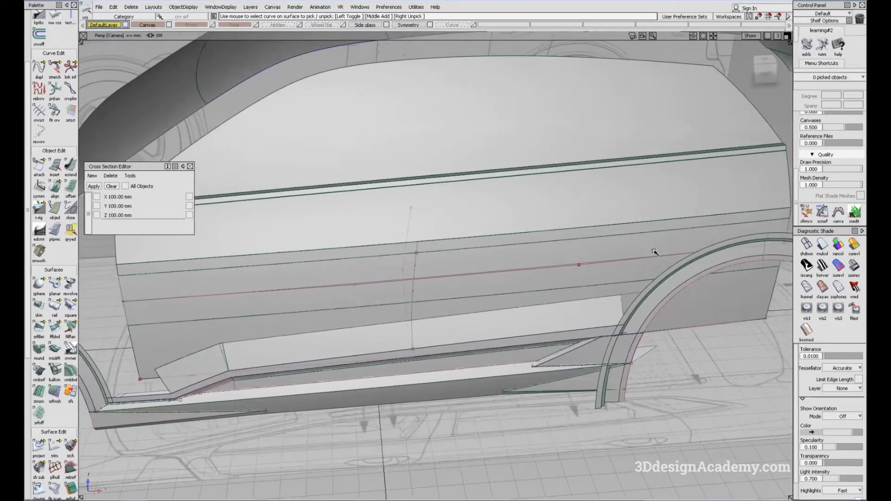
- Switch to the left view and undo the existing surface fillet running lengthwise along the door side
{"action": "key", "text": "F6"}
{"action": "middle_click_drag", "start_coordinate": [663, 308], "coordinate": [605, 289], "text": "alt+shift"}
{"action": "left_click_drag", "start_coordinate": [642, 346], "coordinate": [613, 263], "text": "ctrl+shift"}
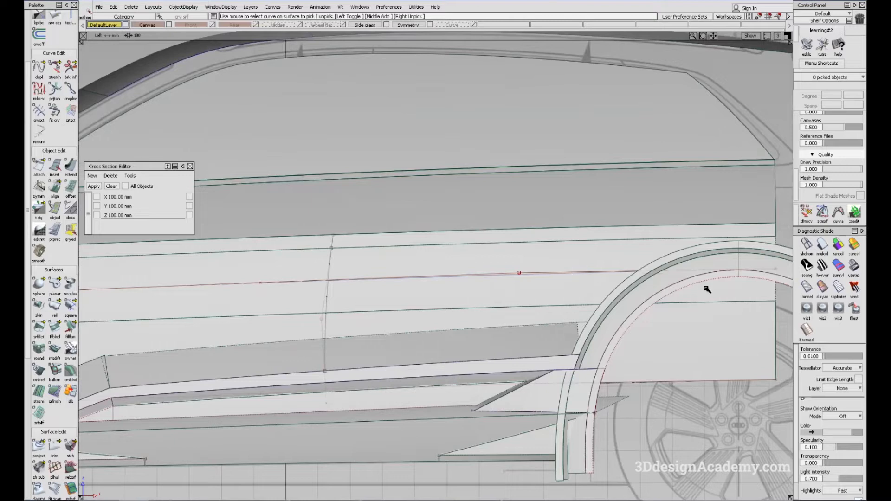
{"action": "middle_click_drag", "start_coordinate": [728, 245], "coordinate": [690, 243], "text": "alt+shift"}
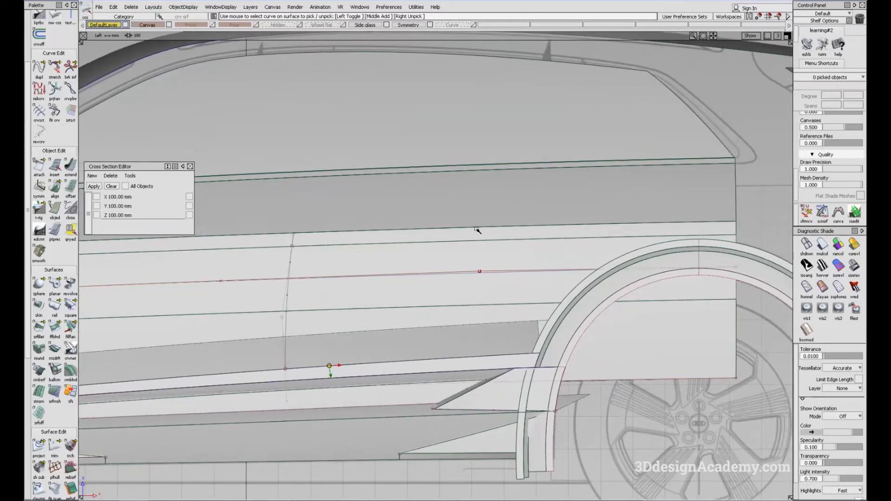
{"action": "middle_click_drag", "start_coordinate": [527, 292], "coordinate": [508, 309], "text": "alt+shift"}
{"action": "middle_click_drag", "start_coordinate": [457, 318], "coordinate": [521, 370], "text": "alt+shift"}
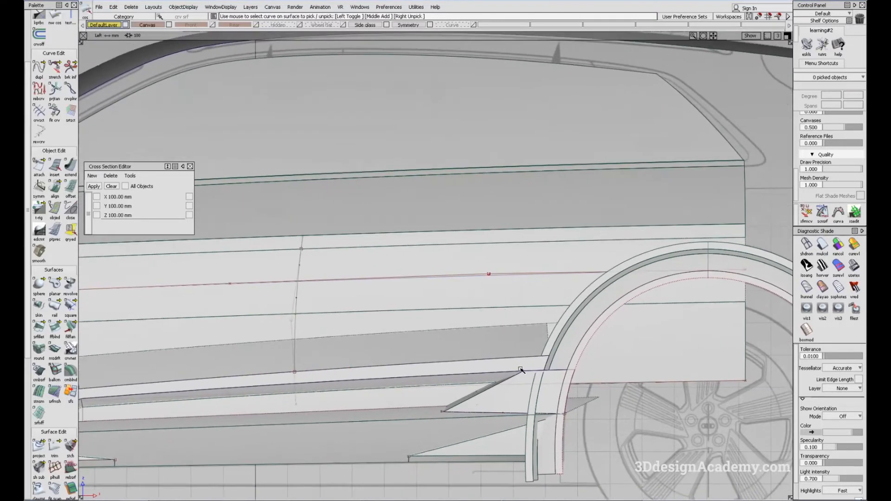
{"action": "middle_click_drag", "start_coordinate": [398, 300], "coordinate": [478, 295], "text": "alt+shift"}
{"action": "left_click", "coordinate": [455, 281]}
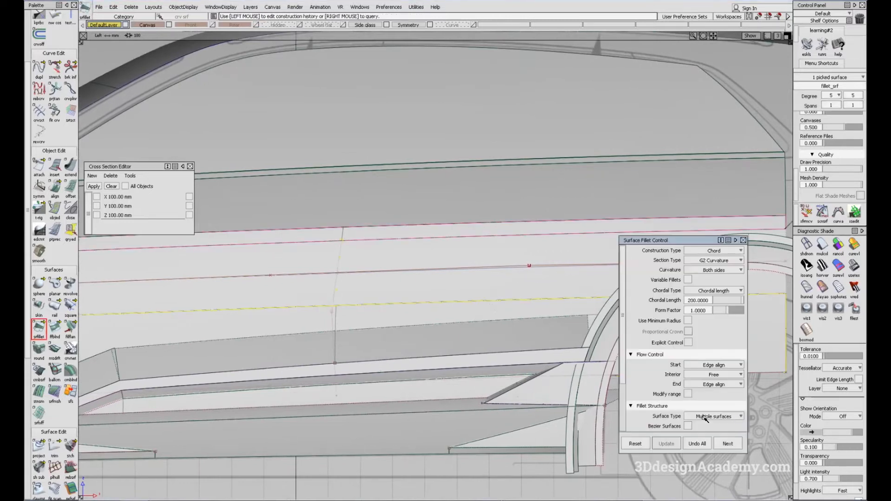
{"action": "left_click", "coordinate": [699, 444]}
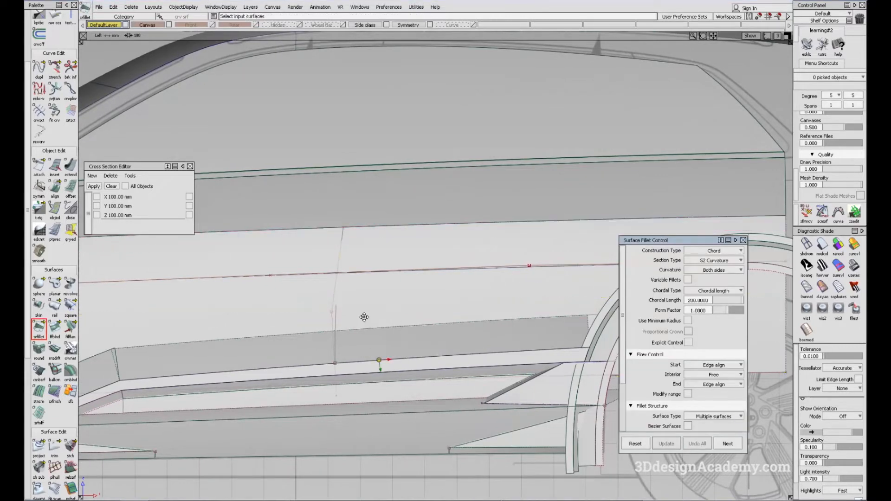
- Turn off the diagnostic shading and examine the rear door curves against the side blueprint
{"action": "middle_click_drag", "start_coordinate": [364, 314], "coordinate": [327, 311], "text": "alt+shift"}
{"action": "left_click", "coordinate": [807, 244]}
{"action": "middle_click_drag", "start_coordinate": [429, 288], "coordinate": [404, 281], "text": "alt+shift"}
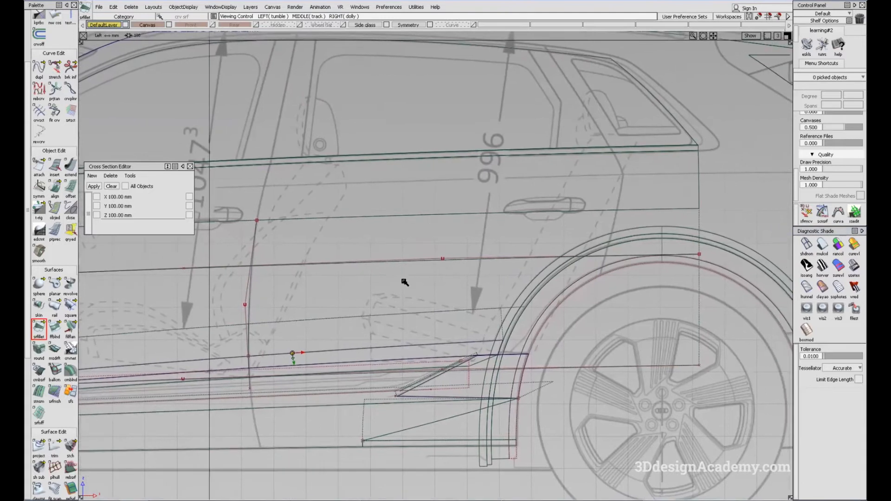
{"action": "left_click_drag", "start_coordinate": [380, 334], "coordinate": [47, 50], "text": "ctrl+shift"}
{"action": "right_click_drag", "start_coordinate": [349, 261], "coordinate": [107, 71], "text": "alt+shift"}
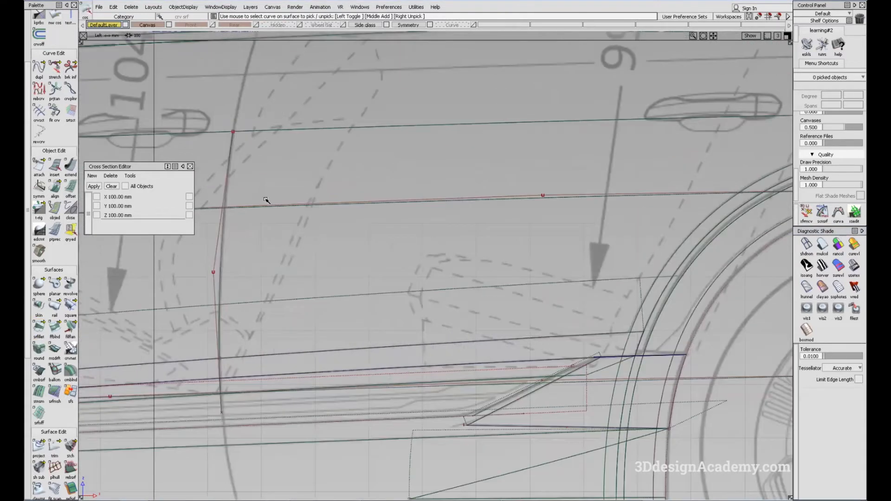
{"action": "right_click_drag", "start_coordinate": [266, 200], "coordinate": [324, 231], "text": "alt+shift"}
{"action": "middle_click_drag", "start_coordinate": [362, 287], "coordinate": [389, 272], "text": "alt+shift"}
{"action": "left_click_drag", "start_coordinate": [380, 291], "coordinate": [26, 44], "text": "ctrl+shift"}
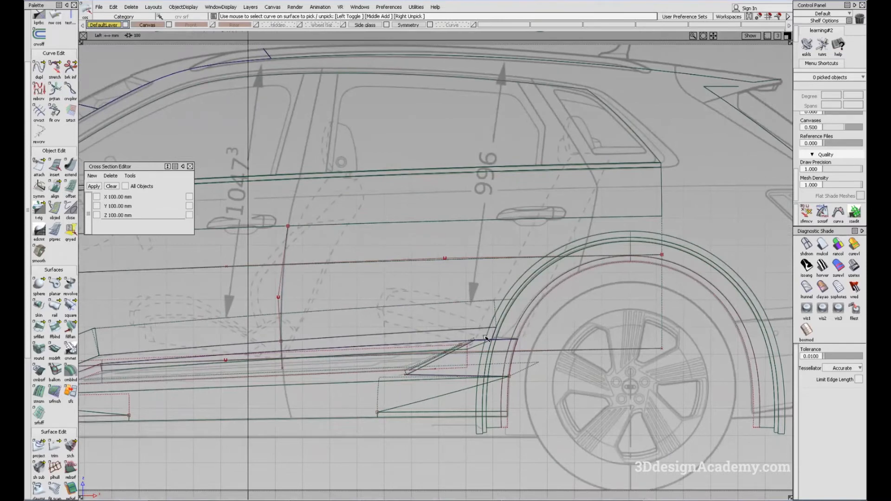
- Browse the reference photos to the car's side view and examine the rear door reflections near the wheel arch up close
{"action": "key", "text": "alt+Tab"}
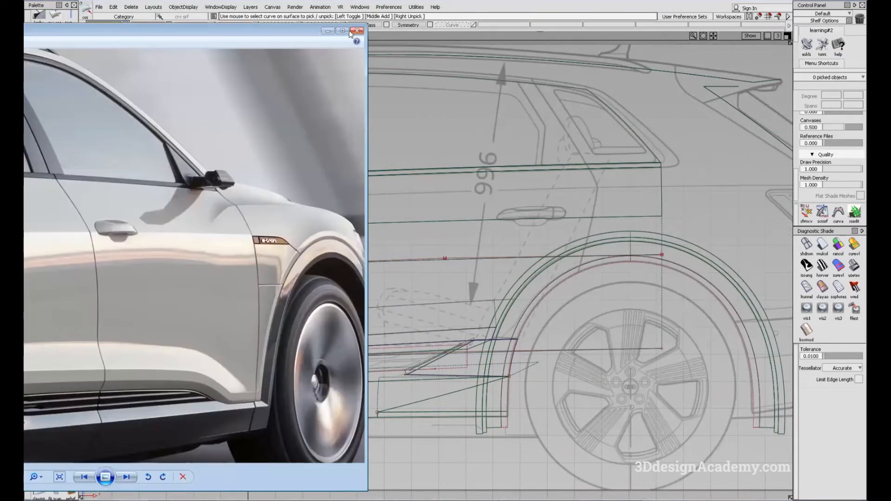
{"action": "left_click_drag", "start_coordinate": [293, 32], "coordinate": [595, 35]}
{"action": "scroll", "coordinate": [503, 279], "scroll_direction": "down", "scroll_amount": 5}
{"action": "key", "text": "Right"}
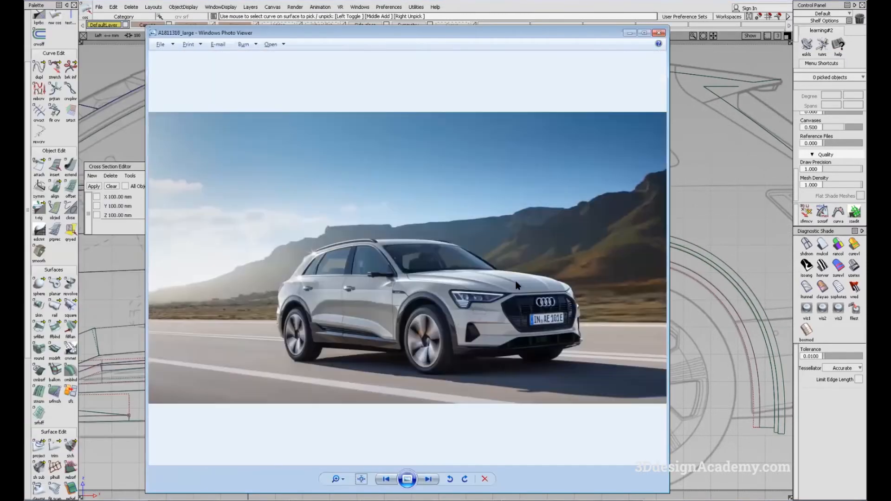
{"action": "key", "text": "Right"}
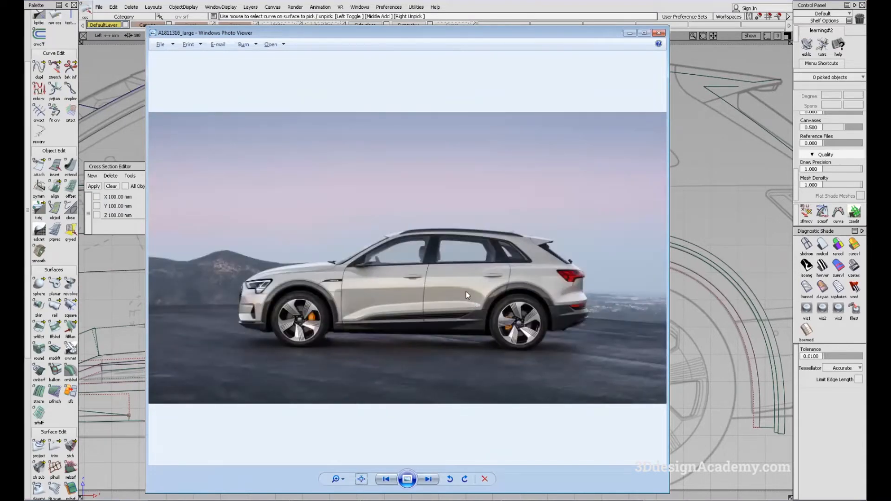
{"action": "scroll", "coordinate": [469, 294], "scroll_direction": "up", "scroll_amount": 3}
{"action": "scroll", "coordinate": [468, 295], "scroll_direction": "up", "scroll_amount": 2}
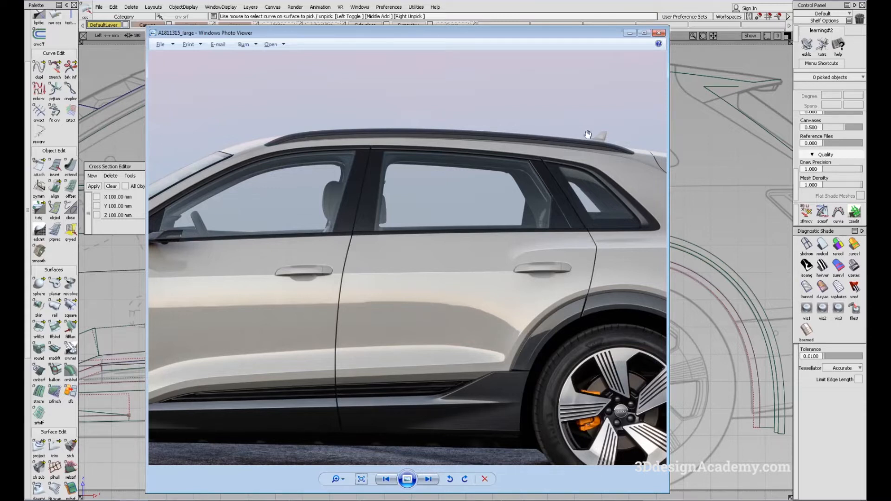
{"action": "left_click", "coordinate": [722, 323]}
- Show multi-color diagnostic shading in the left view and examine the rear door surface around the wheel arch
{"action": "middle_click_drag", "start_coordinate": [417, 347], "coordinate": [432, 357], "text": "alt+shift"}
{"action": "left_click_drag", "start_coordinate": [457, 360], "coordinate": [417, 247], "text": "ctrl+shift"}
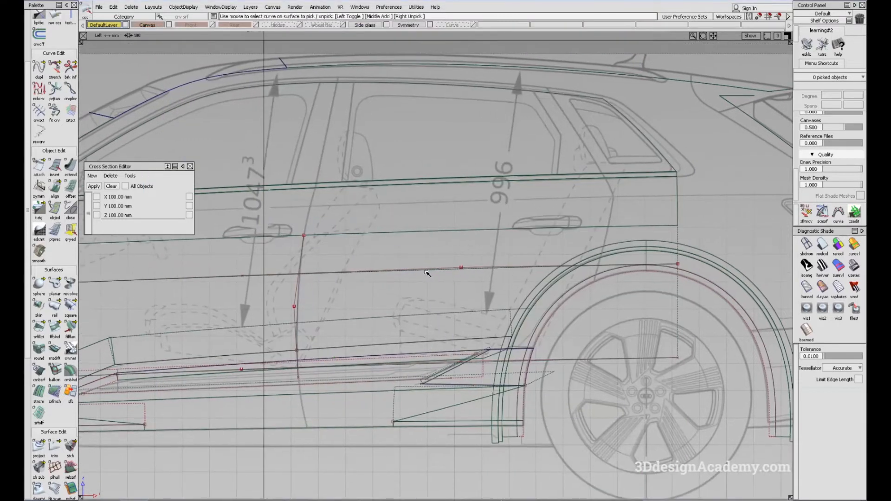
{"action": "left_click", "coordinate": [823, 245]}
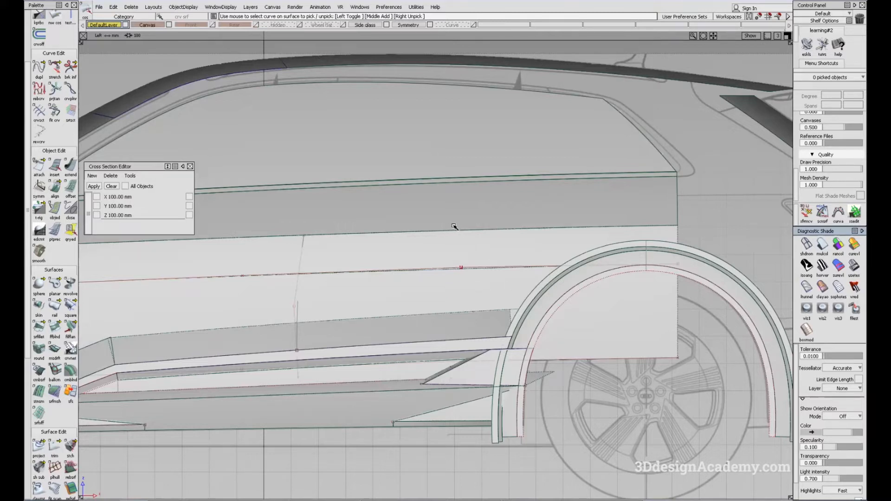
{"action": "middle_click_drag", "start_coordinate": [502, 324], "coordinate": [501, 360], "text": "alt+shift"}
{"action": "left_click_drag", "start_coordinate": [503, 362], "coordinate": [464, 292], "text": "ctrl+shift"}
{"action": "left_click", "coordinate": [822, 245]}
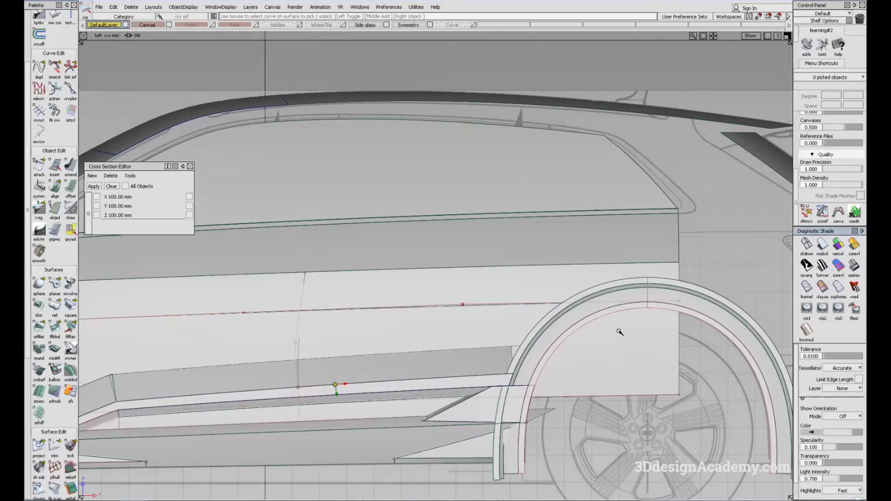
{"action": "middle_click_drag", "start_coordinate": [618, 332], "coordinate": [601, 301], "text": "alt+shift"}
{"action": "left_click_drag", "start_coordinate": [530, 374], "coordinate": [471, 220], "text": "ctrl+shift"}
- Draw a straight vertical edit point curve across the rear door from below the window line to the cladding, with shading turned off
{"action": "scroll", "coordinate": [56, 74], "scroll_direction": "up", "scroll_amount": 3}
{"action": "left_click", "coordinate": [54, 64]}
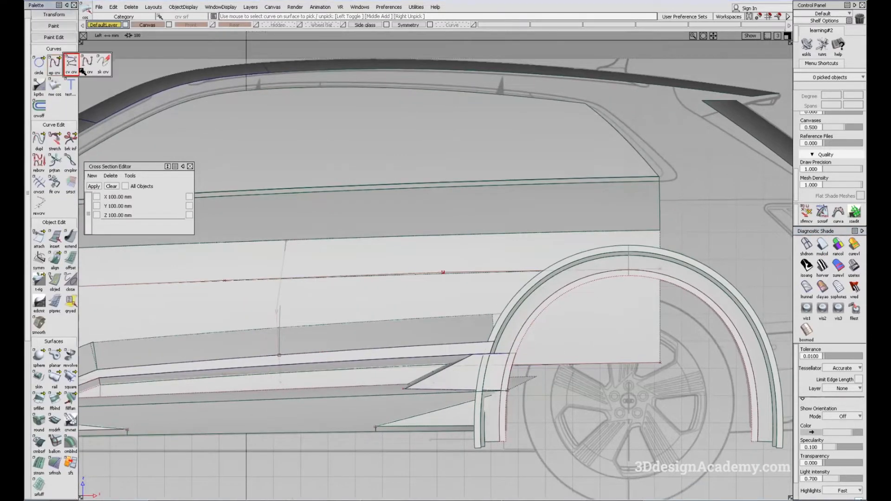
{"action": "left_click", "coordinate": [807, 243]}
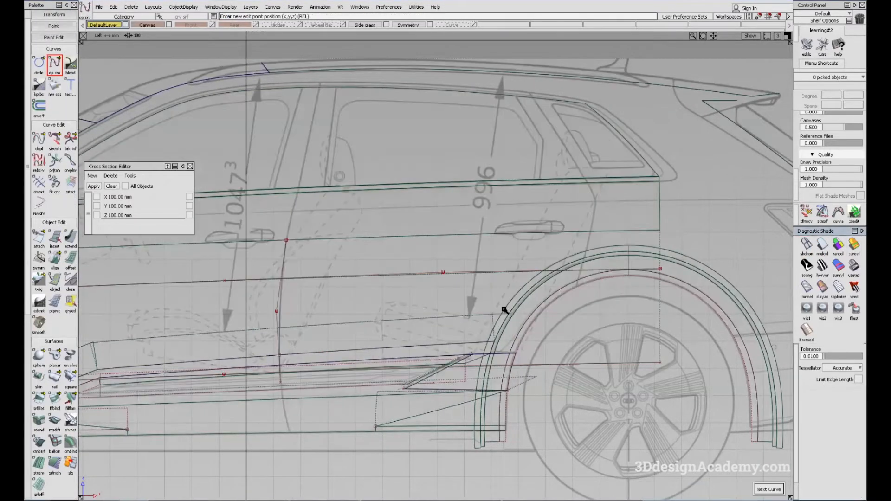
{"action": "key", "text": "alt+Tab"}
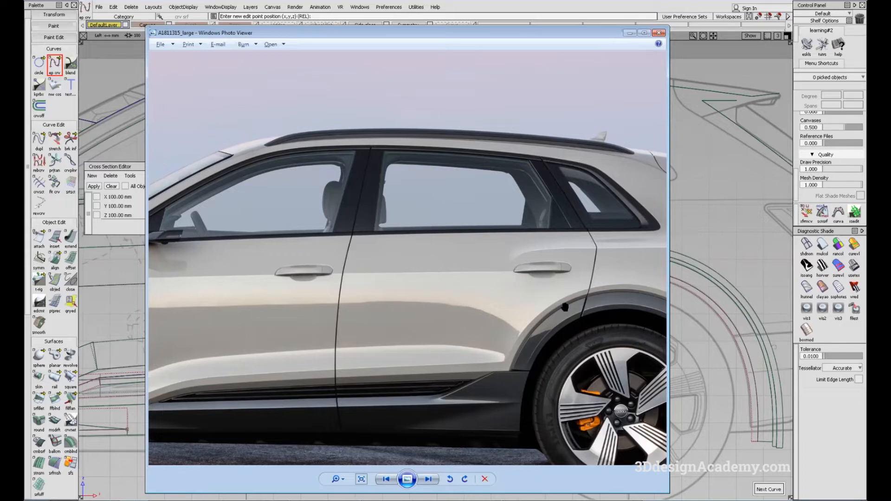
{"action": "key", "text": "alt+Tab"}
{"action": "middle_click_drag", "start_coordinate": [397, 290], "coordinate": [403, 299], "text": "alt+shift"}
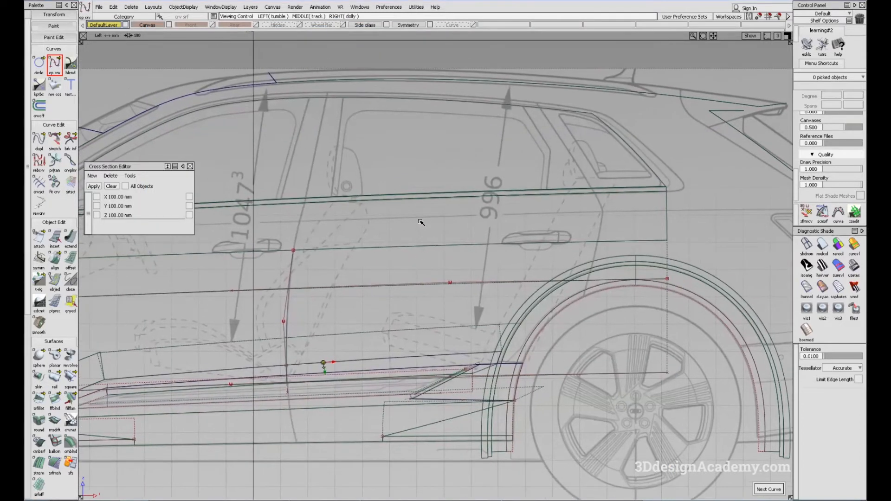
{"action": "left_click", "coordinate": [425, 215]}
- Move the vertical curve slightly toward the front of the rear door, matching its position to the reflection in the side photo
{"action": "left_click_drag", "start_coordinate": [449, 409], "coordinate": [453, 317], "text": "ctrl+shift"}
{"action": "key", "text": "w"}
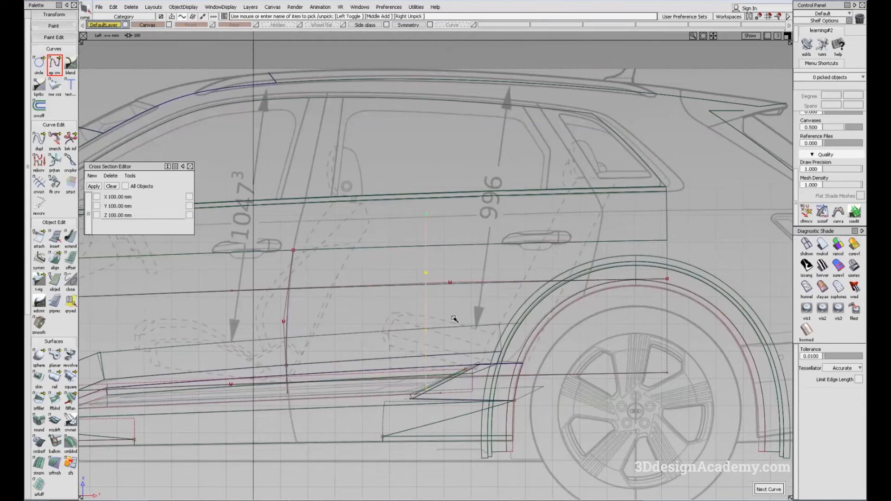
{"action": "middle_click_drag", "start_coordinate": [448, 300], "coordinate": [442, 302]}
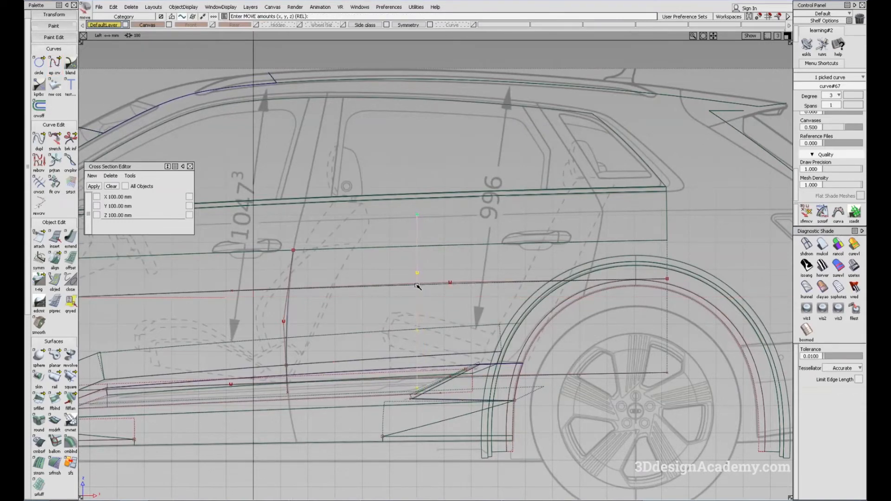
{"action": "key", "text": "alt+Tab"}
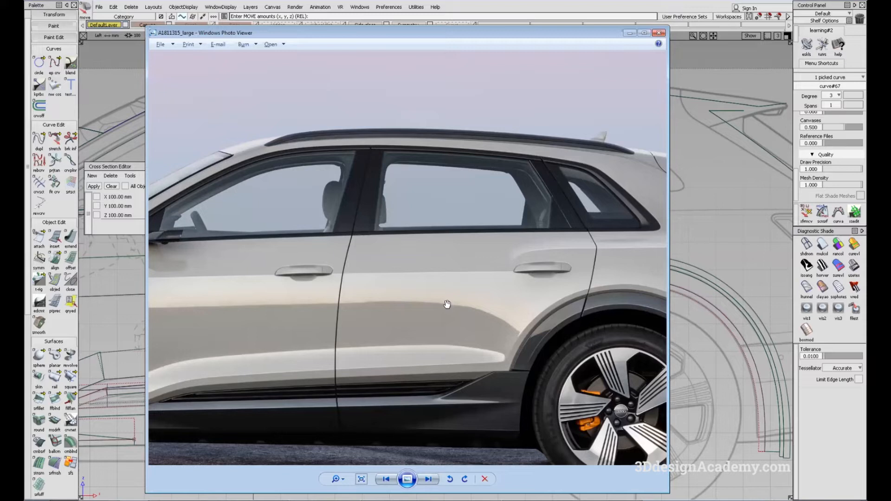
{"action": "key", "text": "alt+Tab"}
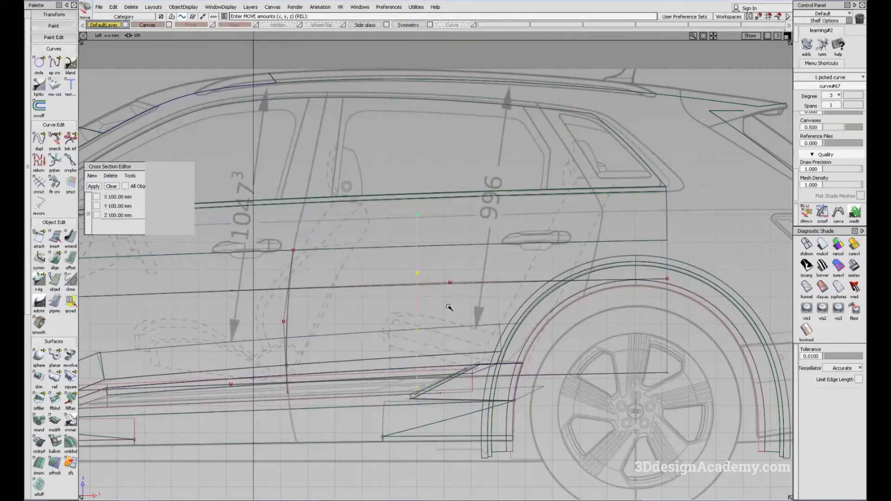
{"action": "middle_click_drag", "start_coordinate": [449, 307], "coordinate": [450, 307]}
{"action": "mouse_move", "coordinate": [434, 322]}
{"action": "left_mouse_down", "text": "ctrl+shift"}
{"action": "mouse_move", "coordinate": [434, 286]}
{"action": "mouse_move", "coordinate": [429, 312]}
{"action": "left_mouse_up", "text": "ctrl+shift"}
{"action": "left_click_drag", "start_coordinate": [441, 307], "coordinate": [434, 297], "text": "ctrl+shift"}
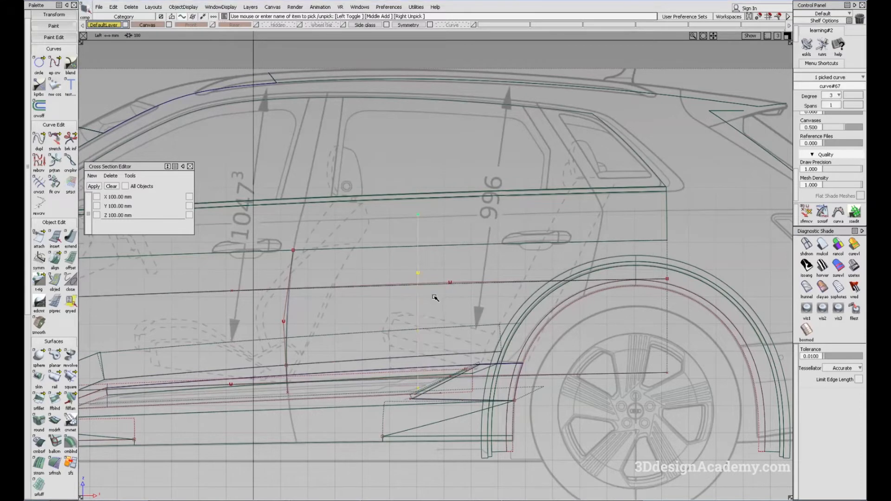
{"action": "middle_click_drag", "start_coordinate": [448, 293], "coordinate": [458, 296], "text": "ctrl+shift"}
{"action": "key", "text": "alt+Tab"}
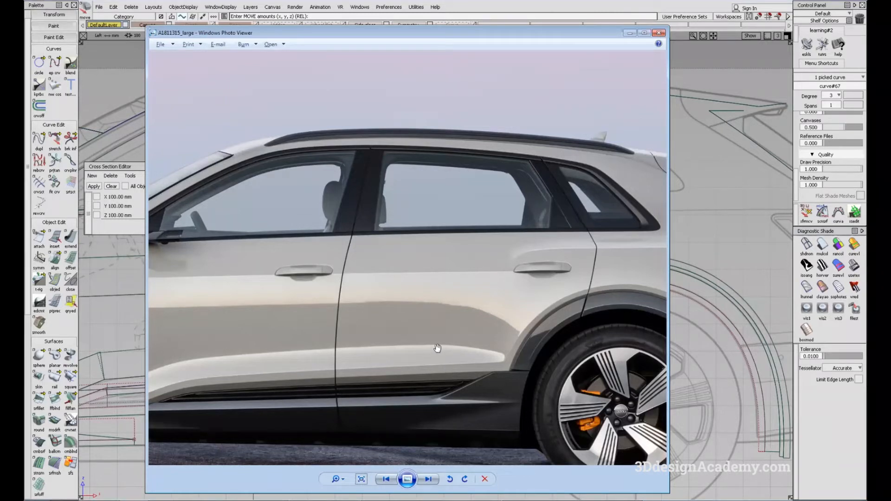
{"action": "key", "text": "alt+Tab"}
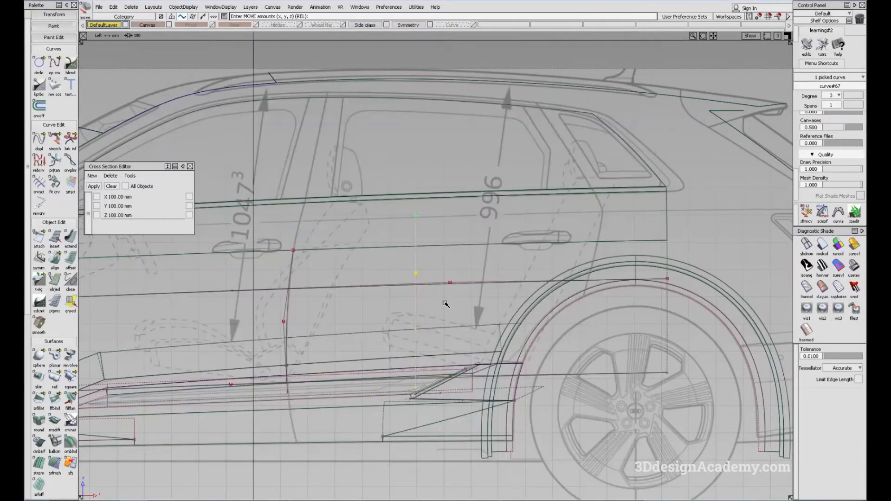
{"action": "middle_click_drag", "start_coordinate": [446, 303], "coordinate": [441, 300], "text": "ctrl+shift"}
{"action": "key", "text": "alt+Tab"}
{"action": "key", "text": "alt+Tab"}
- Restore multi-color diagnostic shading, project the vertical curve onto the lower door surface, and check it in the perspective view
{"action": "left_click", "coordinate": [822, 246]}
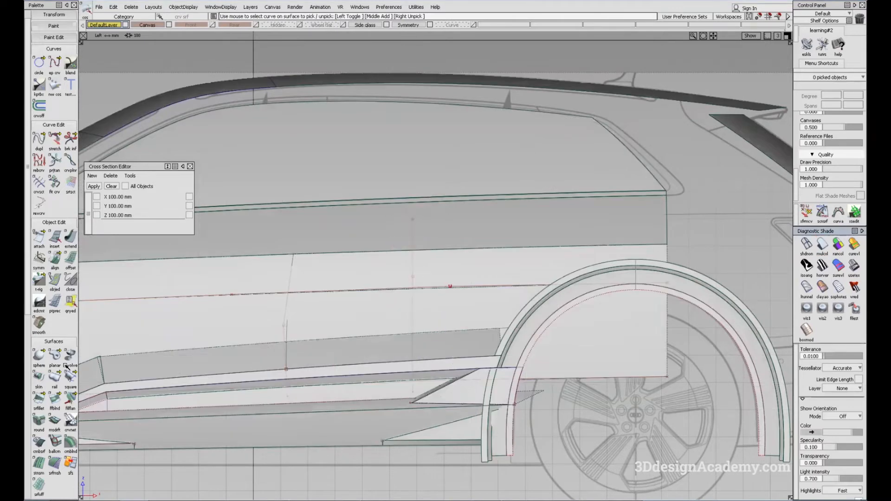
{"action": "scroll", "coordinate": [42, 418], "scroll_direction": "down", "scroll_amount": 2}
{"action": "left_click", "coordinate": [39, 465]}
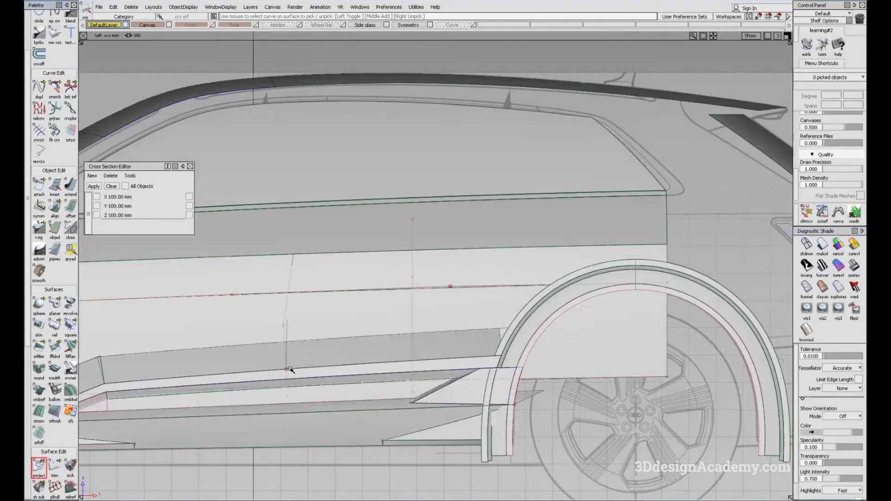
{"action": "left_click", "coordinate": [383, 324]}
{"action": "left_click", "coordinate": [413, 311]}
{"action": "key", "text": "space"}
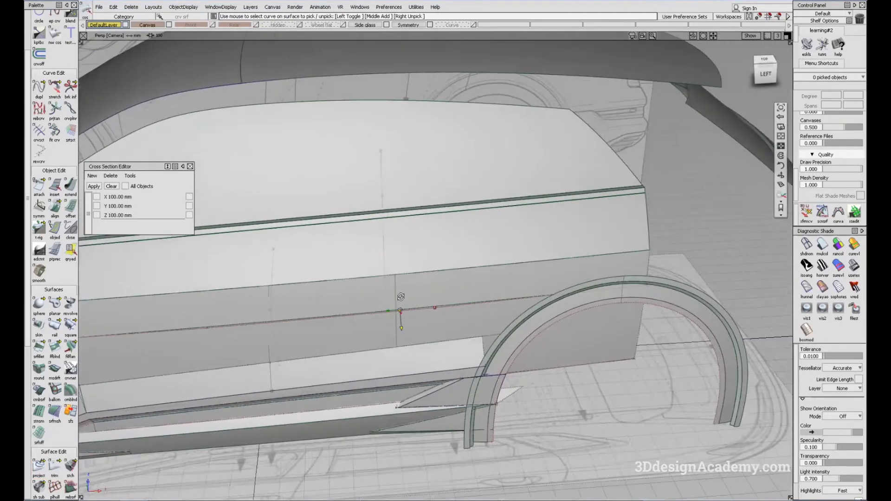
{"action": "left_click_drag", "start_coordinate": [401, 297], "coordinate": [442, 298], "text": "alt+shift"}
{"action": "right_click_drag", "start_coordinate": [441, 298], "coordinate": [479, 268], "text": "alt+shift"}
{"action": "left_click_drag", "start_coordinate": [435, 305], "coordinate": [399, 323], "text": "alt+shift"}
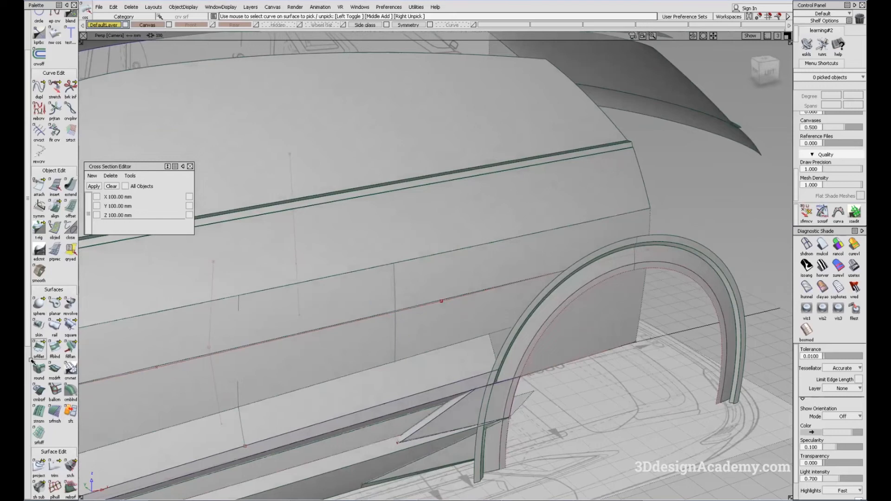
- Trim away the lower door surfaces behind the projected vertical curve, leaving the gap toward the rear wheel arch open
{"action": "left_click_drag", "start_coordinate": [201, 306], "coordinate": [282, 392]}
{"action": "middle_click_drag", "start_coordinate": [383, 332], "coordinate": [493, 257], "text": "alt+shift"}
{"action": "left_click_drag", "start_coordinate": [446, 251], "coordinate": [479, 261], "text": "ctrl+shift"}
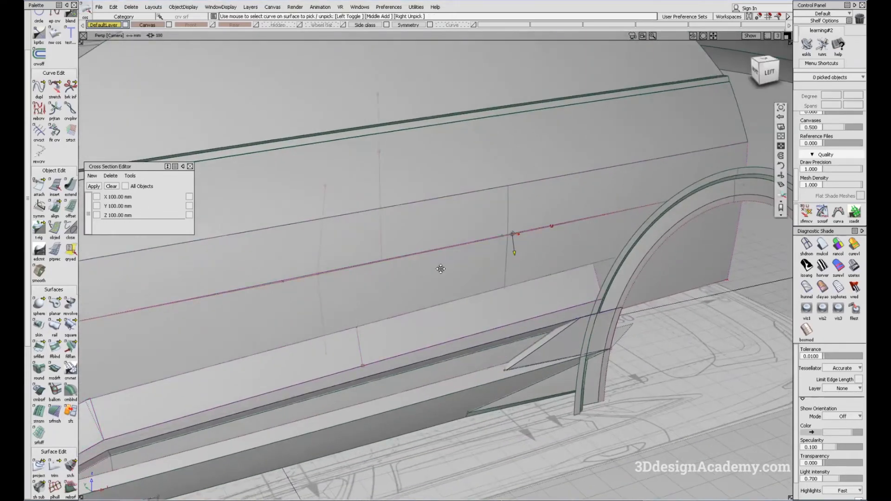
{"action": "middle_click_drag", "start_coordinate": [442, 267], "coordinate": [357, 298], "text": "alt+shift"}
{"action": "left_click", "coordinate": [55, 466]}
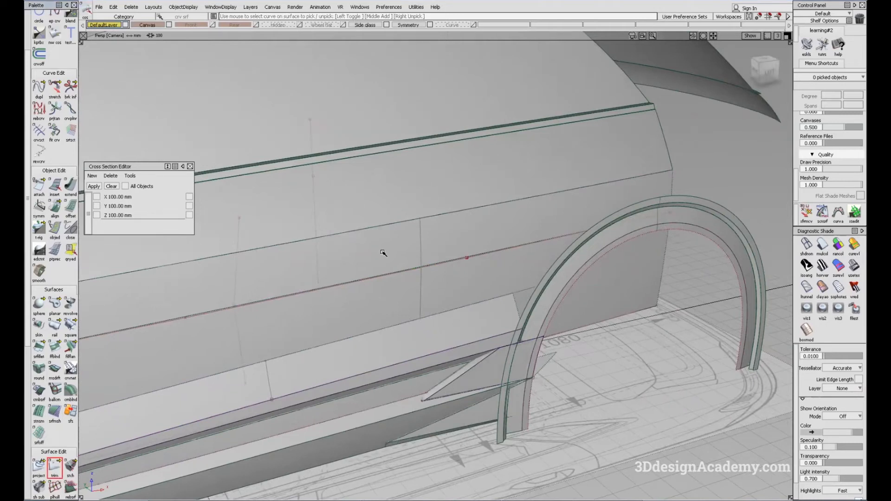
{"action": "left_click", "coordinate": [382, 295]}
{"action": "left_click_drag", "start_coordinate": [376, 298], "coordinate": [428, 305], "text": "alt+shift"}
{"action": "right_click_drag", "start_coordinate": [428, 305], "coordinate": [448, 271], "text": "alt+shift"}
{"action": "middle_click_drag", "start_coordinate": [448, 271], "coordinate": [422, 279], "text": "alt+shift"}
{"action": "left_click_drag", "start_coordinate": [328, 234], "coordinate": [325, 260], "text": "ctrl+shift"}
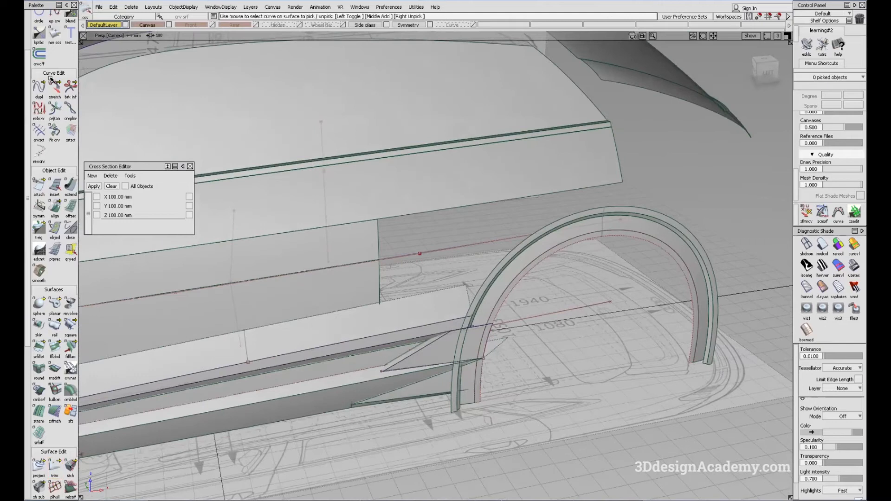
- Draw an edit point curve from the crease on the trimmed door edge to the front of the rear wheel arch
{"action": "scroll", "coordinate": [52, 56], "scroll_direction": "up", "scroll_amount": 2}
{"action": "left_click", "coordinate": [53, 45]}
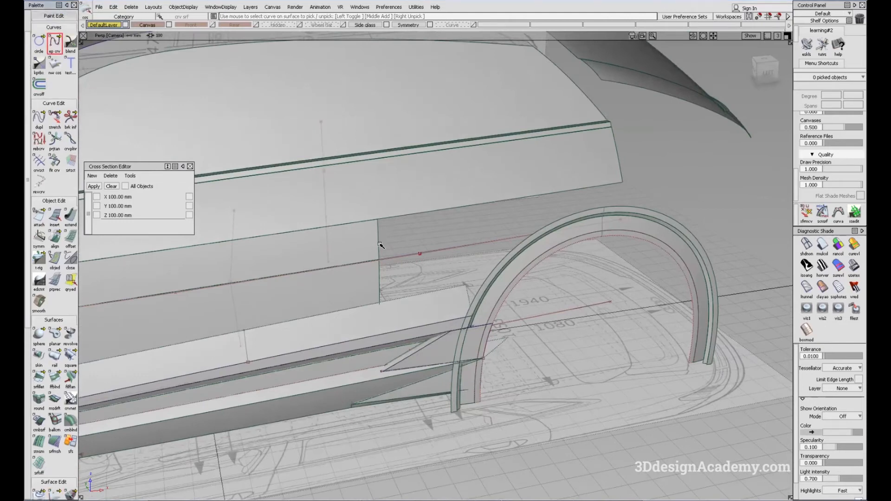
{"action": "left_click", "coordinate": [379, 260]}
{"action": "left_click_drag", "start_coordinate": [497, 270], "coordinate": [494, 278]}
{"action": "key", "text": "Escape"}
- Compare the new curve with the side photo in the left view and stretch its rear end slightly down the wheel arch
{"action": "key", "text": "F5"}
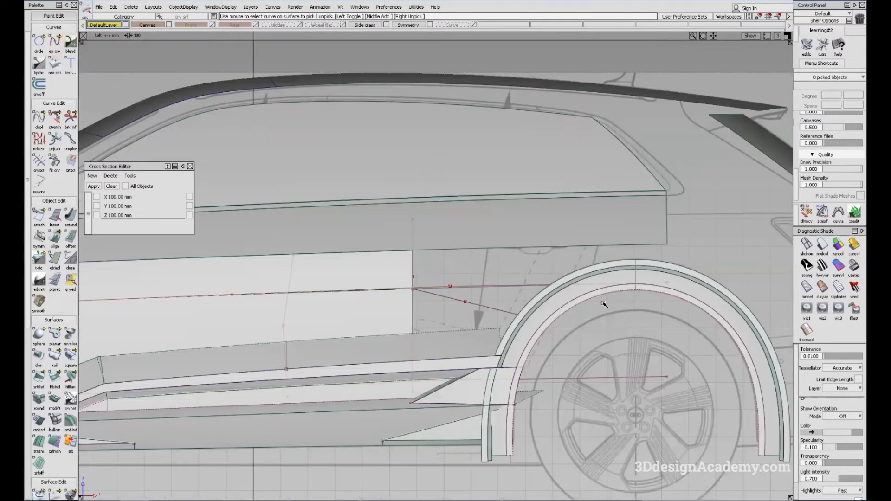
{"action": "key", "text": "alt+Tab"}
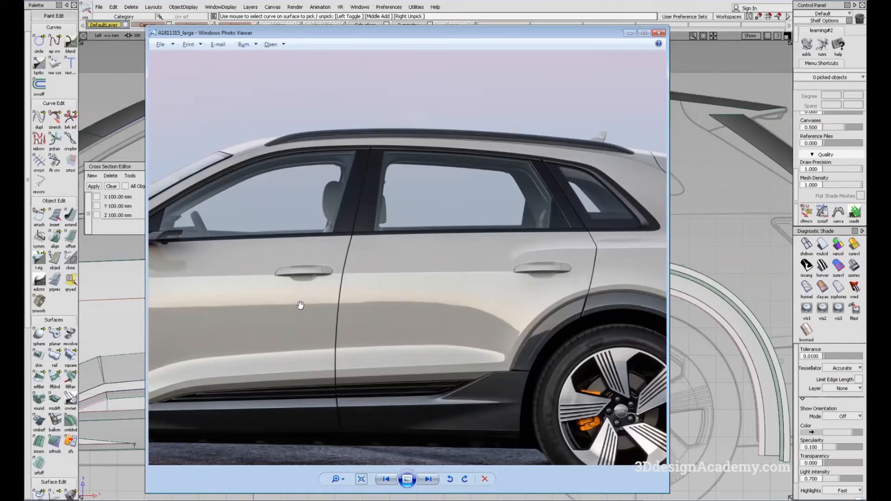
{"action": "key", "text": "alt+Tab"}
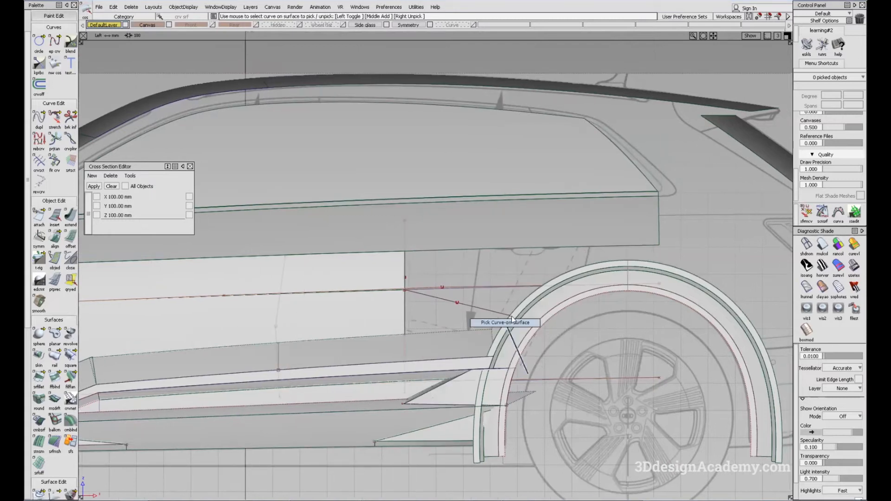
{"action": "key", "text": "alt+Tab"}
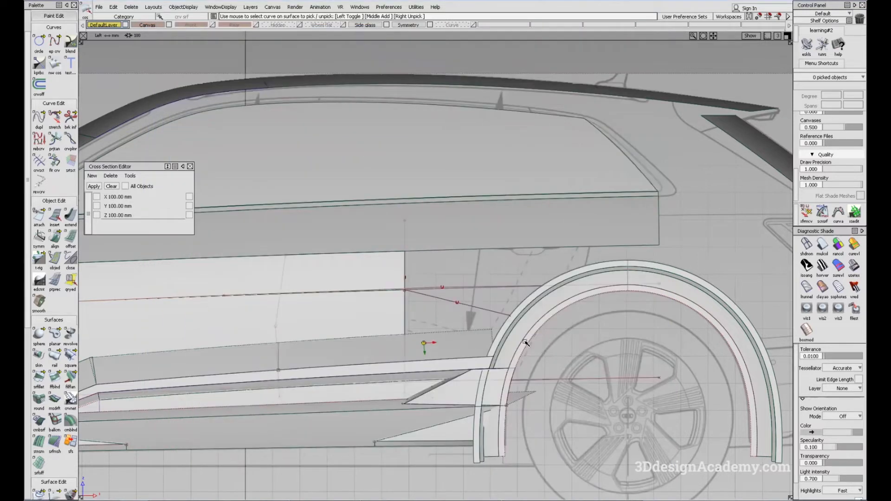
{"action": "left_click", "coordinate": [55, 119]}
{"action": "left_click", "coordinate": [493, 320]}
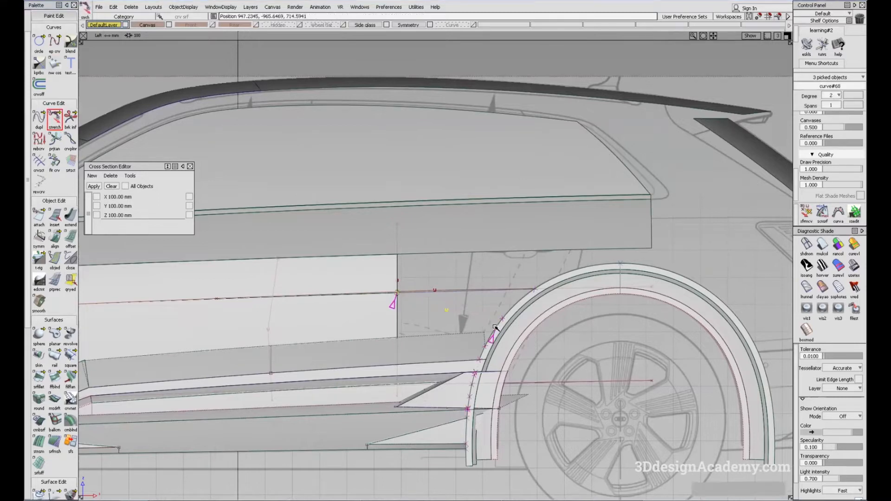
{"action": "left_click_drag", "start_coordinate": [469, 360], "coordinate": [454, 292], "text": "ctrl+shift"}
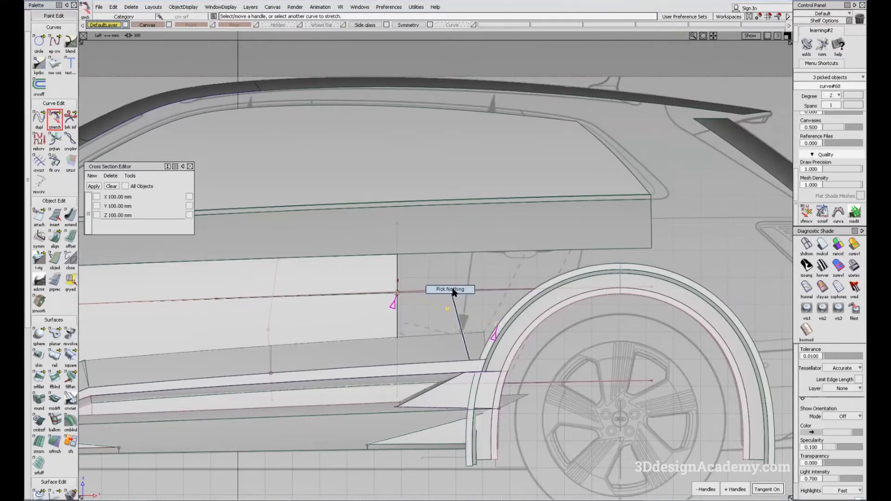
- Move the curve's middle control point slightly rearward to bow it like the photo's reflection, and return to the perspective view
{"action": "key", "text": "alt+Tab"}
{"action": "key", "text": "alt+Tab"}
{"action": "left_click_drag", "start_coordinate": [447, 329], "coordinate": [449, 305], "text": "ctrl+shift"}
{"action": "left_click", "coordinate": [464, 315]}
{"action": "middle_click_drag", "start_coordinate": [472, 325], "coordinate": [484, 301], "text": "ctrl+shift"}
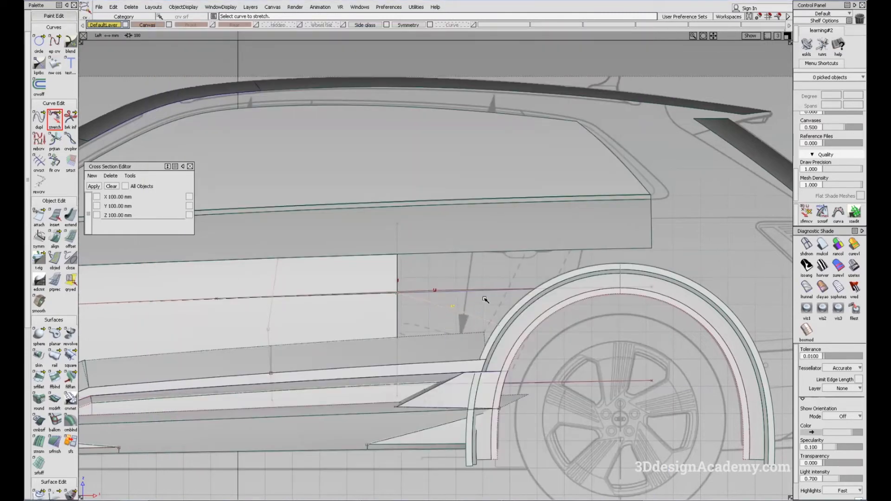
{"action": "left_click_drag", "start_coordinate": [483, 311], "coordinate": [494, 310]}
{"action": "left_click_drag", "start_coordinate": [516, 349], "coordinate": [521, 321], "text": "ctrl+shift"}
{"action": "right_click_drag", "start_coordinate": [521, 321], "coordinate": [518, 346], "text": "ctrl+shift"}
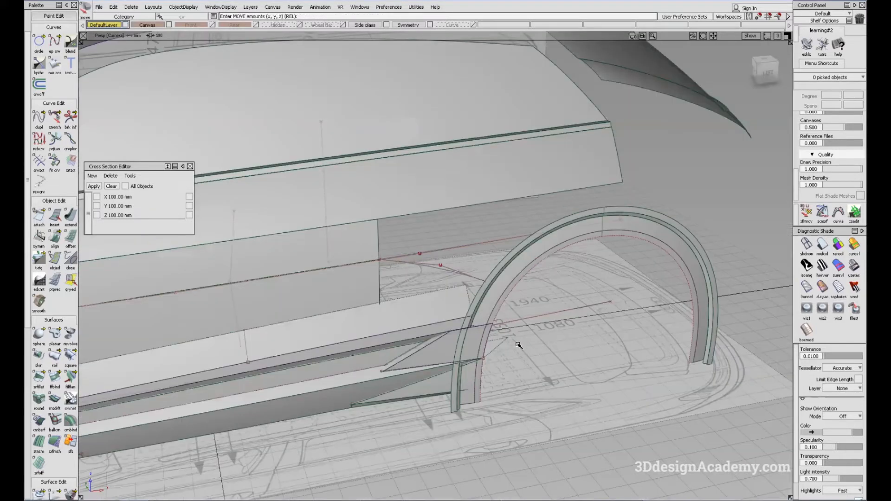
- Set up a Birail with one generation curve and two rails, using the bowed curve, the trimmed lower door edge and the wheel arch edge
{"action": "left_click_drag", "start_coordinate": [453, 295], "coordinate": [412, 322], "text": "alt+shift"}
{"action": "left_click", "coordinate": [420, 264], "text": "alt+shift"}
{"action": "right_click_drag", "start_coordinate": [420, 265], "coordinate": [457, 283], "text": "alt+shift"}
{"action": "left_click_drag", "start_coordinate": [457, 302], "coordinate": [419, 290], "text": "alt+shift"}
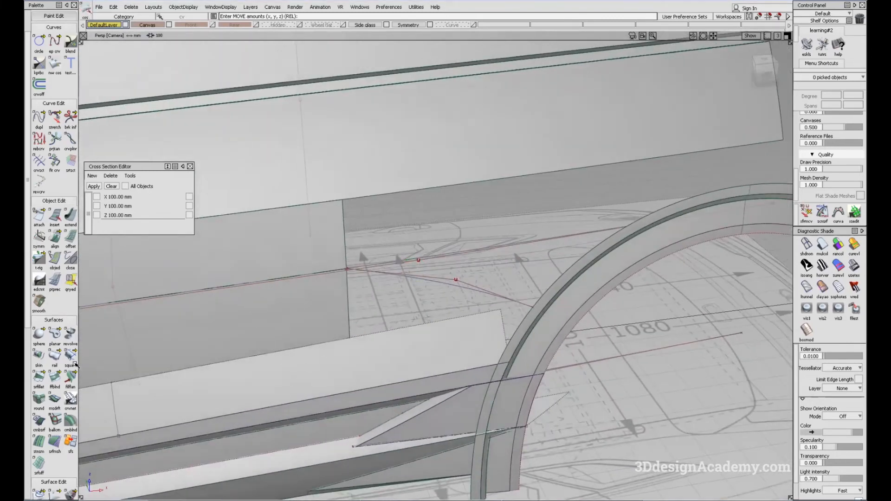
{"action": "double_click", "coordinate": [53, 360]}
{"action": "left_click_drag", "start_coordinate": [417, 282], "coordinate": [516, 297], "text": "alt+shift"}
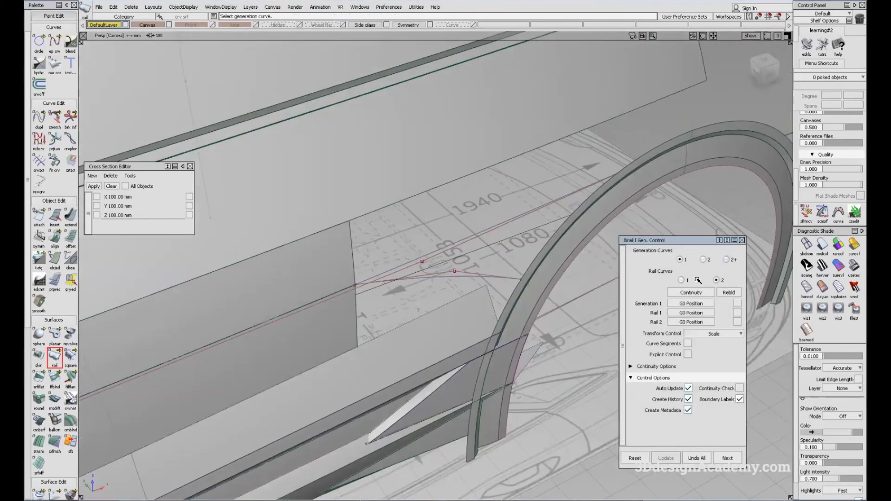
{"action": "left_click_drag", "start_coordinate": [469, 279], "coordinate": [409, 281], "text": "alt+shift"}
{"action": "left_click", "coordinate": [434, 278]}
{"action": "left_click", "coordinate": [353, 309]}
{"action": "left_click", "coordinate": [512, 311]}
{"action": "left_click_drag", "start_coordinate": [508, 321], "coordinate": [739, 279], "text": "alt+shift"}
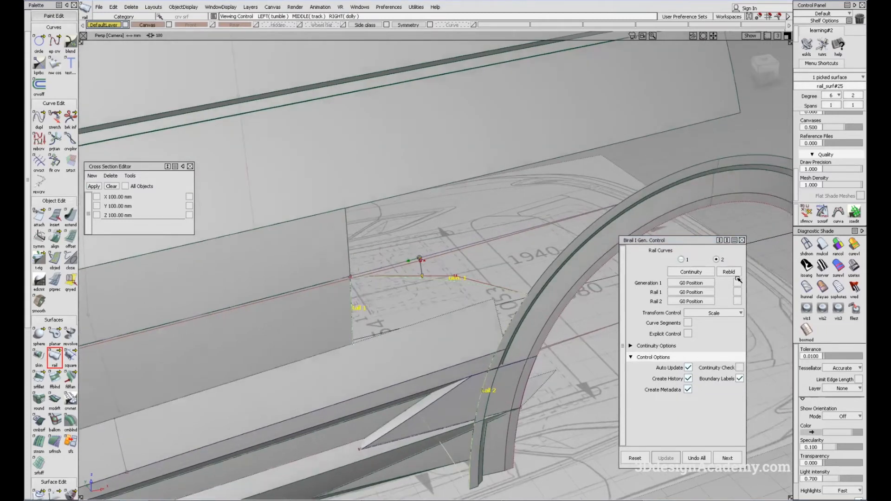
- Enable curve segments, limit rail 2 to the arch section below the generation curve, and finish the lower transition surface
{"action": "left_click", "coordinate": [689, 323]}
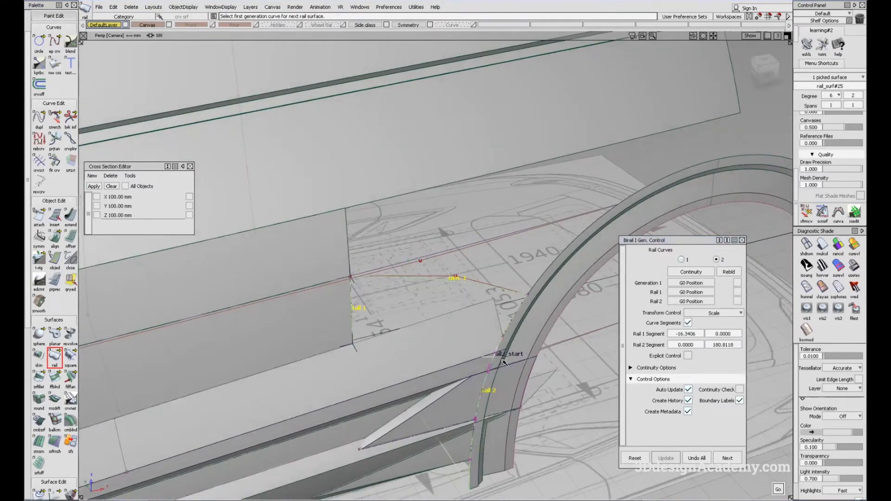
{"action": "left_click_drag", "start_coordinate": [504, 357], "coordinate": [491, 368], "text": "alt+shift"}
{"action": "right_click_drag", "start_coordinate": [517, 383], "coordinate": [445, 291], "text": "alt+shift"}
{"action": "mouse_move", "coordinate": [444, 292]}
{"action": "left_mouse_down", "text": "alt+shift"}
{"action": "mouse_move", "coordinate": [465, 305]}
{"action": "mouse_move", "coordinate": [441, 300]}
{"action": "mouse_move", "coordinate": [443, 292]}
{"action": "mouse_move", "coordinate": [441, 300]}
{"action": "left_mouse_up", "text": "alt+shift"}
{"action": "left_click_drag", "start_coordinate": [571, 301], "coordinate": [461, 275]}
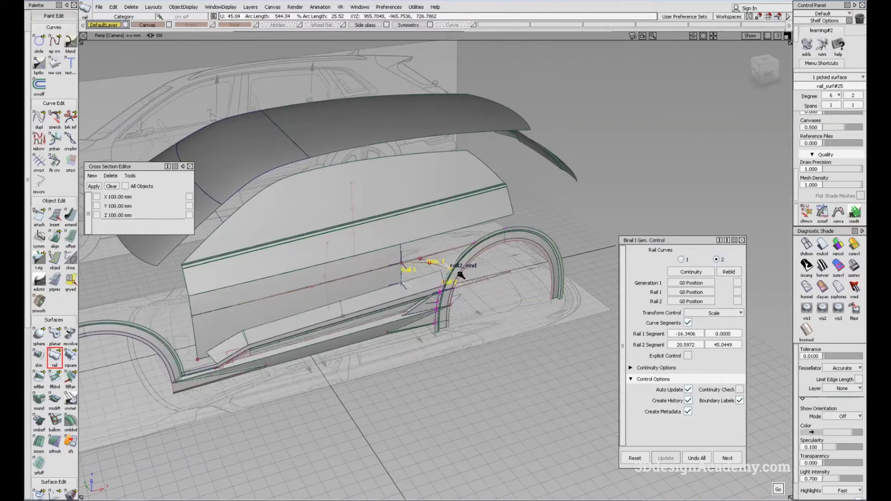
{"action": "right_click_drag", "start_coordinate": [459, 275], "coordinate": [399, 338], "text": "alt+shift"}
{"action": "left_click_drag", "start_coordinate": [400, 339], "coordinate": [343, 284], "text": "alt+shift"}
{"action": "left_click", "coordinate": [727, 459]}
- Examine the new lower transition surface in perspective and compare it with the rear door reflections in the side photo
{"action": "right_click_drag", "start_coordinate": [496, 358], "coordinate": [441, 315], "text": "ctrl+shift"}
{"action": "left_click_drag", "start_coordinate": [441, 314], "coordinate": [452, 352], "text": "alt+shift"}
{"action": "right_click_drag", "start_coordinate": [422, 333], "coordinate": [417, 329], "text": "ctrl+shift"}
{"action": "key", "text": "alt+Tab"}
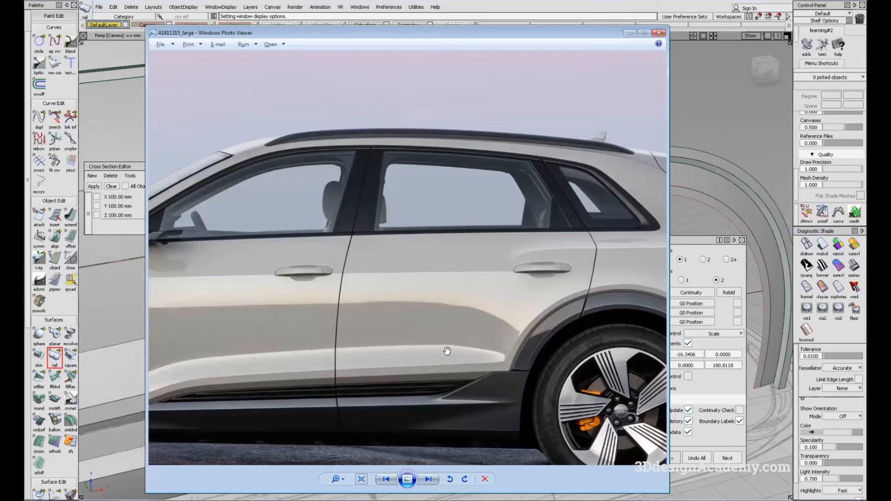
{"action": "left_click_drag", "start_coordinate": [453, 351], "coordinate": [460, 353]}
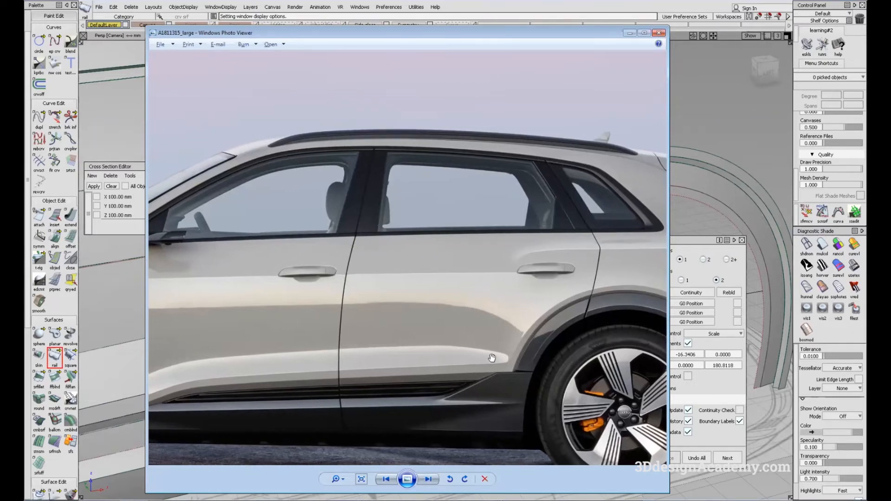
{"action": "key", "text": "alt+Tab"}
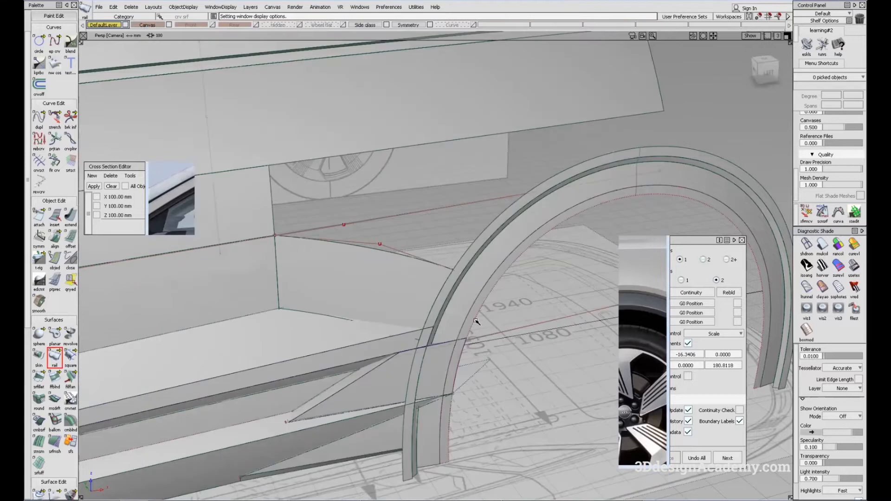
{"action": "left_click_drag", "start_coordinate": [478, 320], "coordinate": [457, 312], "text": "ctrl+shift"}
{"action": "left_click", "coordinate": [385, 291]}
{"action": "left_click_drag", "start_coordinate": [386, 291], "coordinate": [401, 341], "text": "alt+shift"}
{"action": "left_click_drag", "start_coordinate": [428, 384], "coordinate": [411, 328], "text": "ctrl+shift"}
{"action": "left_click_drag", "start_coordinate": [412, 328], "coordinate": [433, 354], "text": "alt+shift"}
- Query the lower transition surface's construction history in the left view and compare its outline with the side photo
{"action": "key", "text": "alt+Tab"}
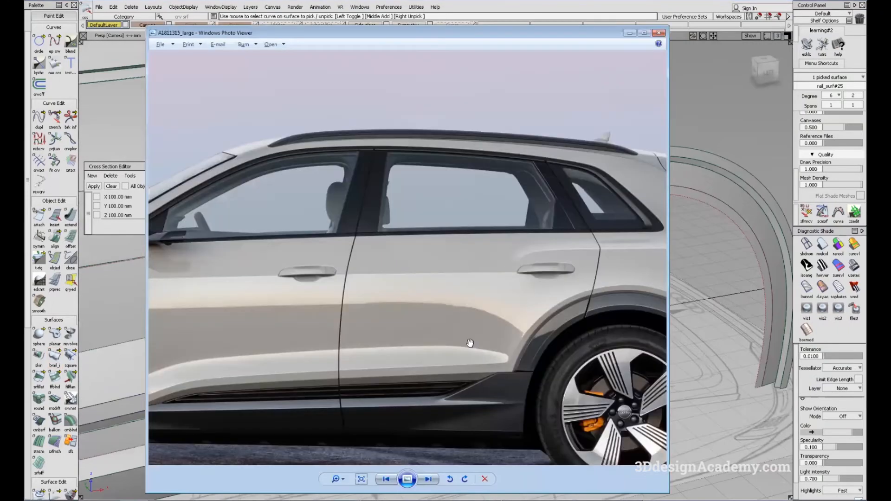
{"action": "key", "text": "alt+Tab"}
{"action": "left_click", "coordinate": [767, 72], "text": "alt+shift"}
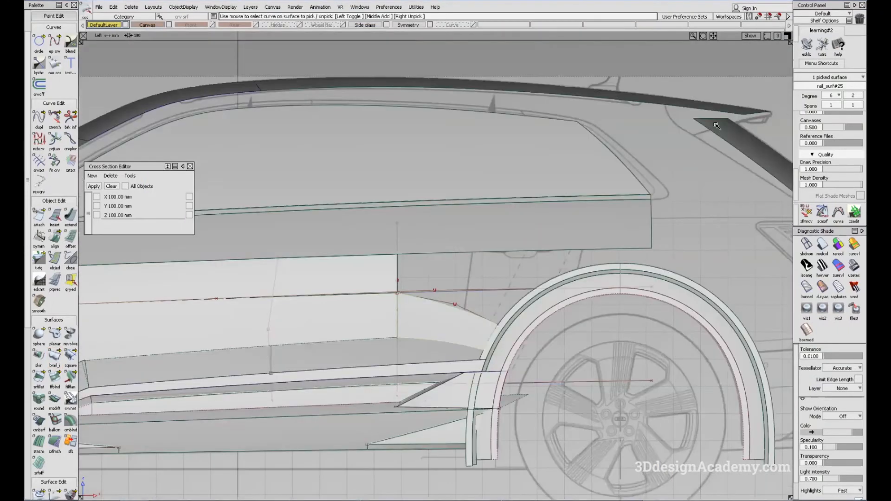
{"action": "middle_click_drag", "start_coordinate": [475, 384], "coordinate": [458, 365], "text": "alt+shift"}
{"action": "left_click_drag", "start_coordinate": [458, 365], "coordinate": [420, 308], "text": "ctrl+shift"}
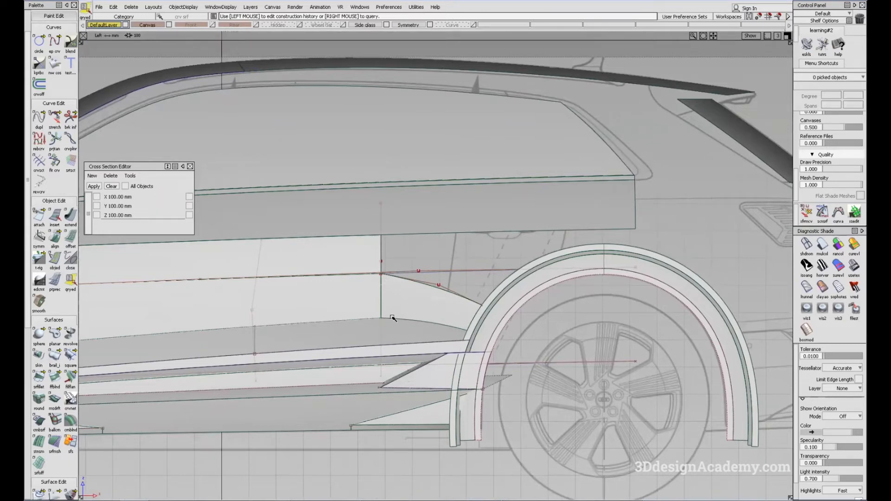
{"action": "middle_click_drag", "start_coordinate": [406, 314], "coordinate": [408, 324], "text": "alt+shift"}
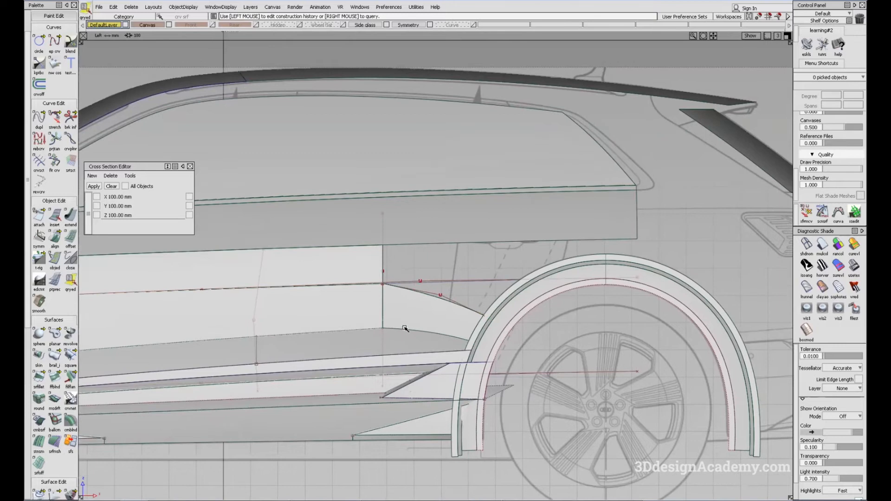
{"action": "key", "text": "alt+Tab"}
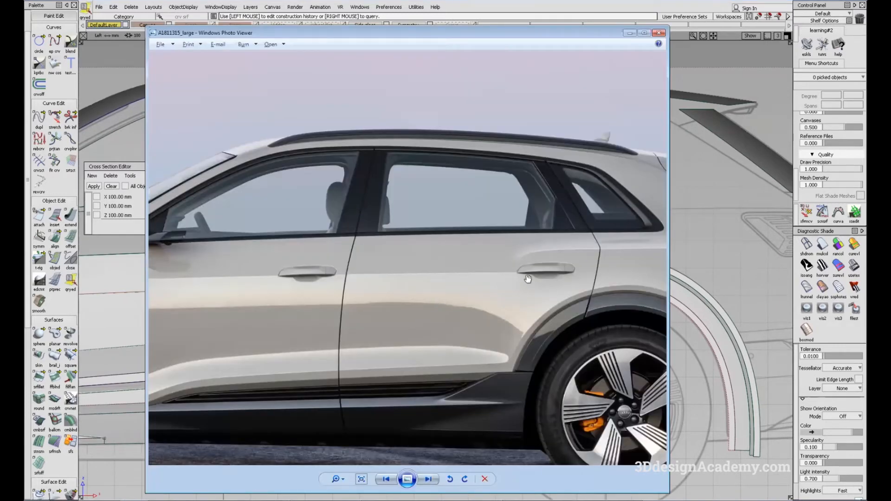
{"action": "key", "text": "alt+Tab"}
- Build a second Birail above the first from the bowed curve, the upper trimmed door edge and the wheel arch edge, rebuilding both rails
{"action": "middle_click_drag", "start_coordinate": [482, 313], "coordinate": [481, 331], "text": "alt+shift"}
{"action": "left_click", "coordinate": [55, 357]}
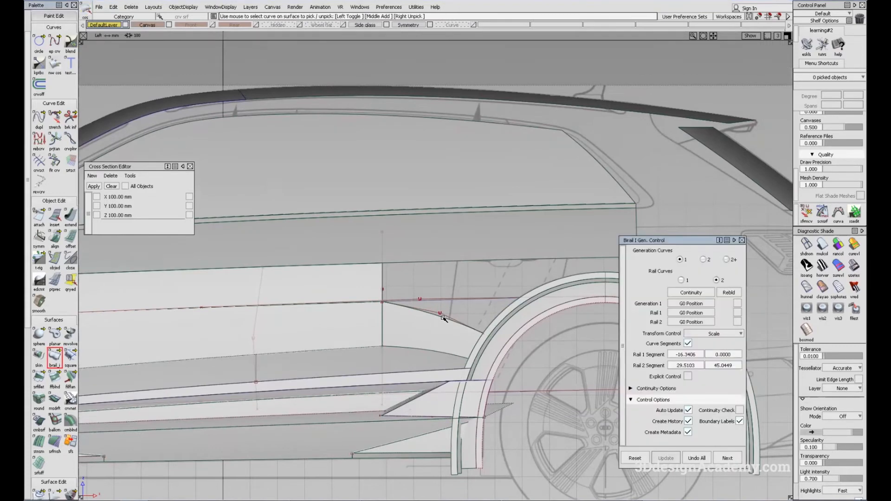
{"action": "left_click", "coordinate": [381, 278]}
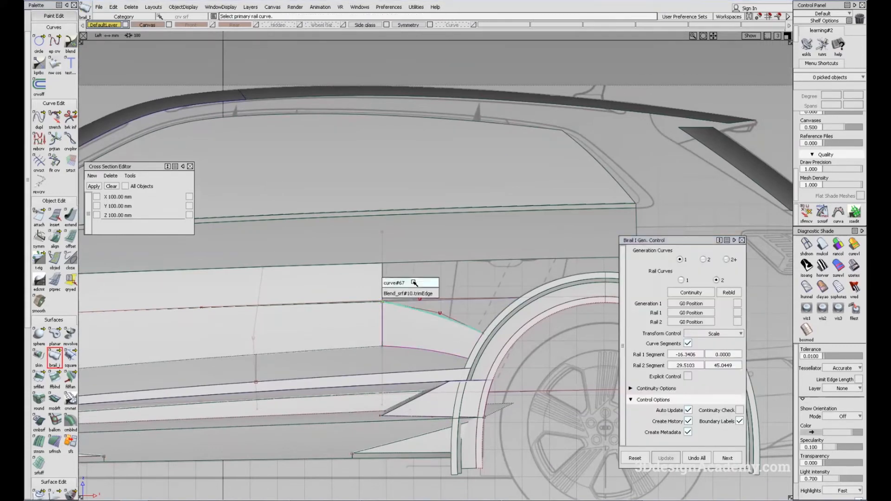
{"action": "left_click", "coordinate": [413, 296]}
{"action": "left_click", "coordinate": [500, 316]}
{"action": "middle_click_drag", "start_coordinate": [492, 320], "coordinate": [348, 298], "text": "alt+shift"}
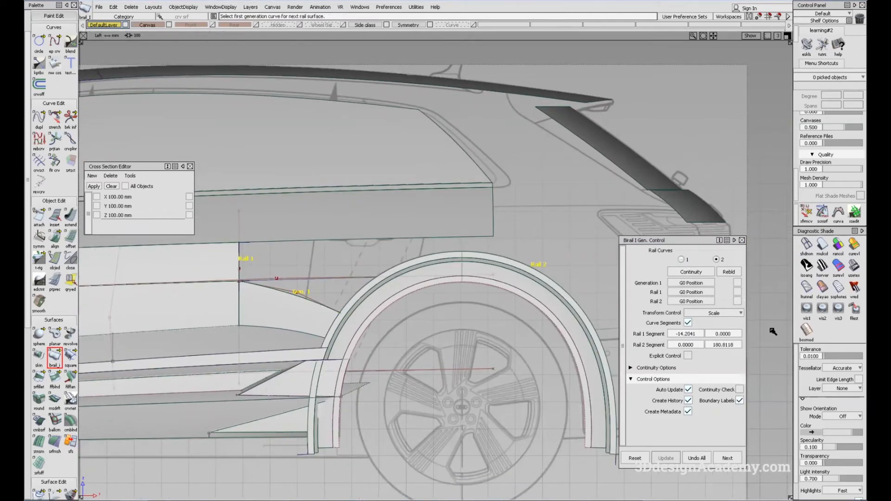
{"action": "left_click", "coordinate": [737, 293]}
{"action": "left_click", "coordinate": [737, 301]}
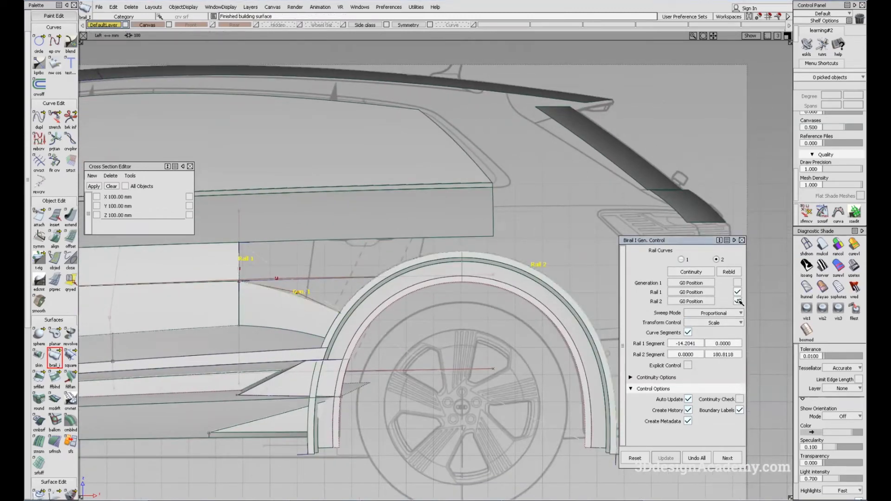
- Shorten rail 2 to end at about 65.5 on the wheel arch, matching the upper transition to the side photo, and finish the surface
{"action": "middle_click_drag", "start_coordinate": [475, 336], "coordinate": [449, 328], "text": "alt+shift"}
{"action": "left_click_drag", "start_coordinate": [589, 447], "coordinate": [380, 300]}
{"action": "middle_click_drag", "start_coordinate": [375, 301], "coordinate": [470, 306], "text": "alt+shift"}
{"action": "key", "text": "alt+Tab"}
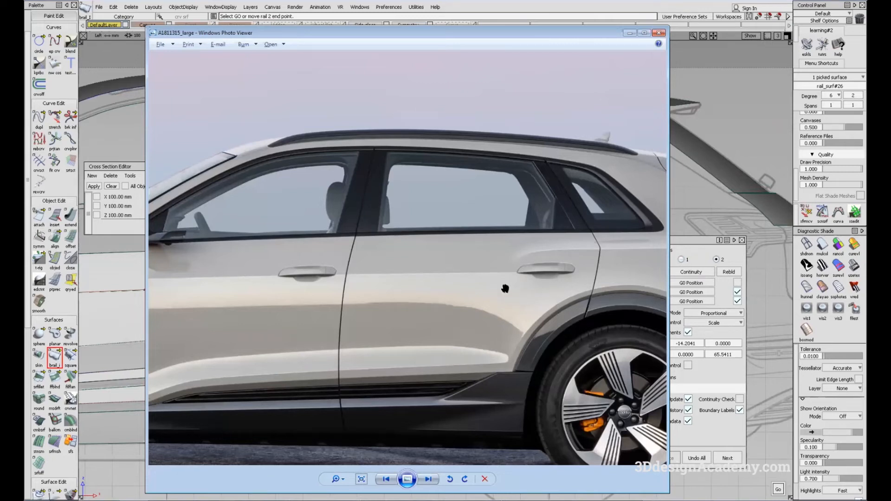
{"action": "key", "text": "alt+Tab"}
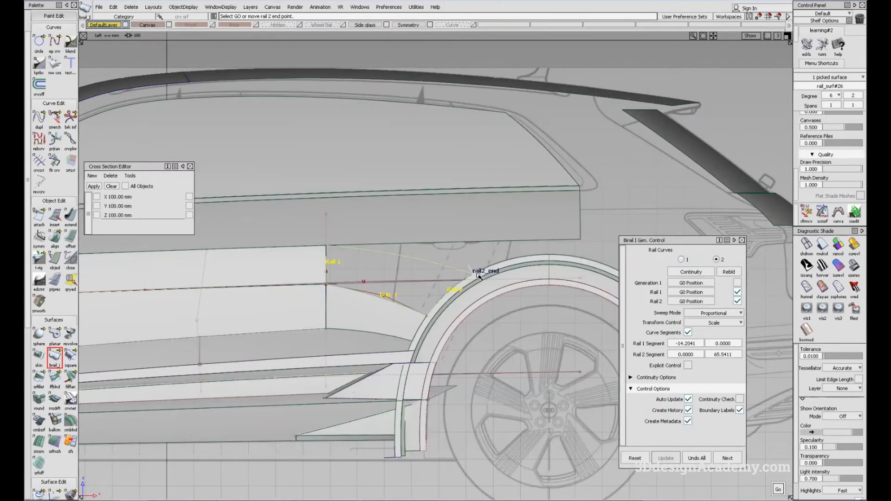
{"action": "left_click_drag", "start_coordinate": [472, 276], "coordinate": [471, 277]}
{"action": "middle_click_drag", "start_coordinate": [408, 339], "coordinate": [458, 335], "text": "alt+shift"}
{"action": "left_click_drag", "start_coordinate": [458, 335], "coordinate": [462, 327], "text": "ctrl+shift"}
- Study the rear door and quarter panel in the side photo and examine both transition surfaces in perspective
{"action": "key", "text": "alt+Tab"}
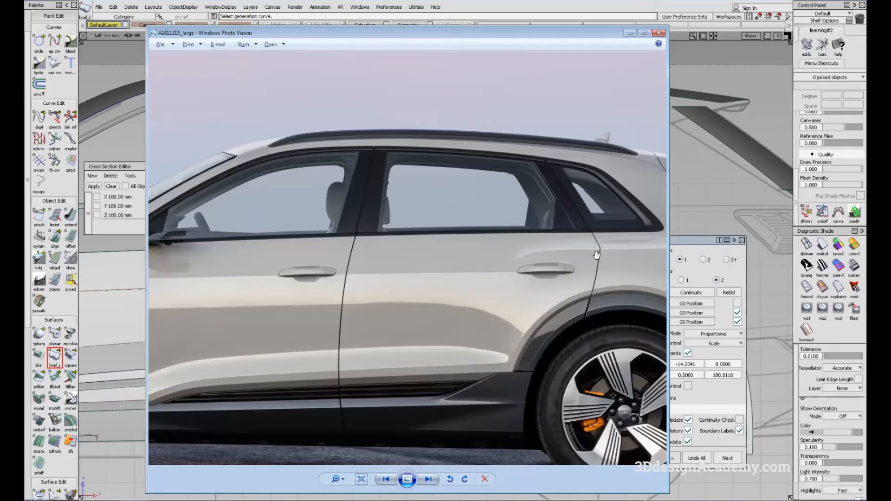
{"action": "left_click_drag", "start_coordinate": [595, 291], "coordinate": [436, 288]}
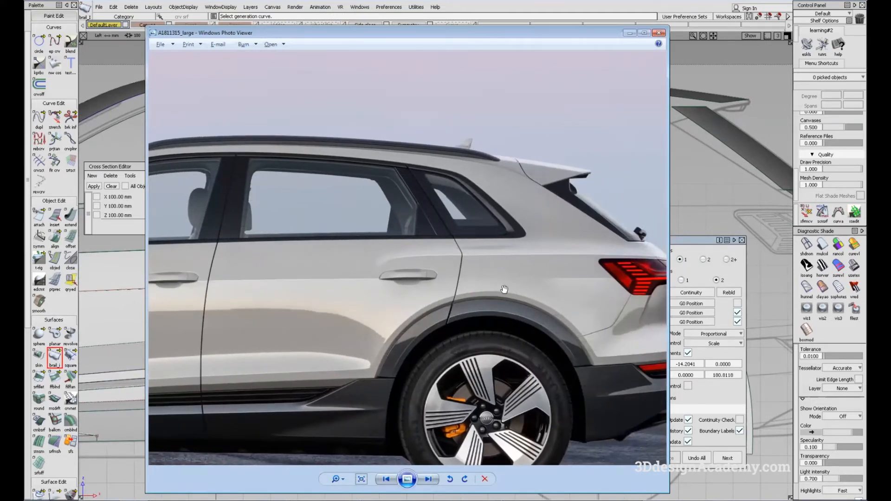
{"action": "key", "text": "alt+Tab"}
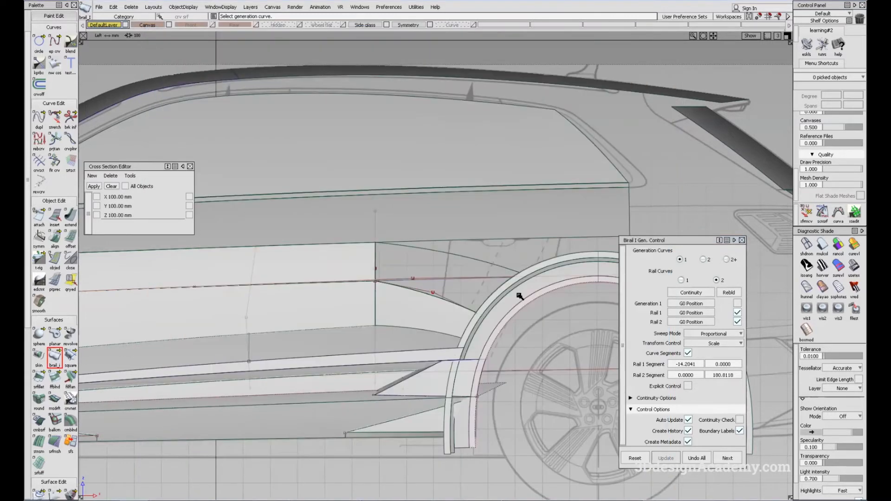
{"action": "key", "text": "F8"}
{"action": "mouse_move", "coordinate": [480, 310]}
{"action": "left_mouse_down", "text": "alt+shift"}
{"action": "mouse_move", "coordinate": [520, 335]}
{"action": "mouse_move", "coordinate": [487, 352]}
{"action": "left_mouse_up", "text": "alt+shift"}
{"action": "left_click_drag", "start_coordinate": [428, 346], "coordinate": [426, 311], "text": "ctrl+shift"}
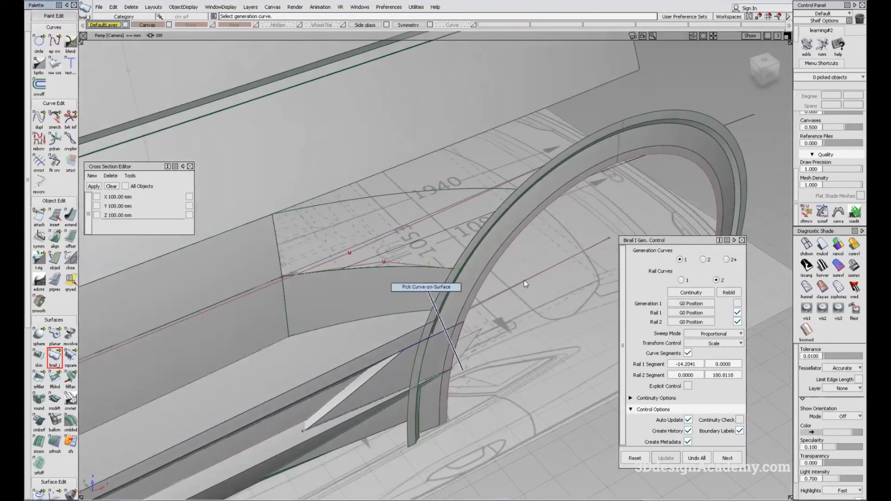
- Examine both transition surfaces in shaded perspective and left views and compare their outlines with the side photo
{"action": "left_click", "coordinate": [823, 244]}
{"action": "left_click_drag", "start_coordinate": [573, 408], "coordinate": [525, 370], "text": "alt+shift"}
{"action": "right_click_drag", "start_coordinate": [452, 327], "coordinate": [424, 315], "text": "ctrl+shift"}
{"action": "left_click_drag", "start_coordinate": [425, 320], "coordinate": [490, 361], "text": "alt+shift"}
{"action": "right_click_drag", "start_coordinate": [455, 325], "coordinate": [557, 307], "text": "ctrl+shift"}
{"action": "key", "text": "F6"}
{"action": "middle_click_drag", "start_coordinate": [441, 358], "coordinate": [449, 326], "text": "alt+shift"}
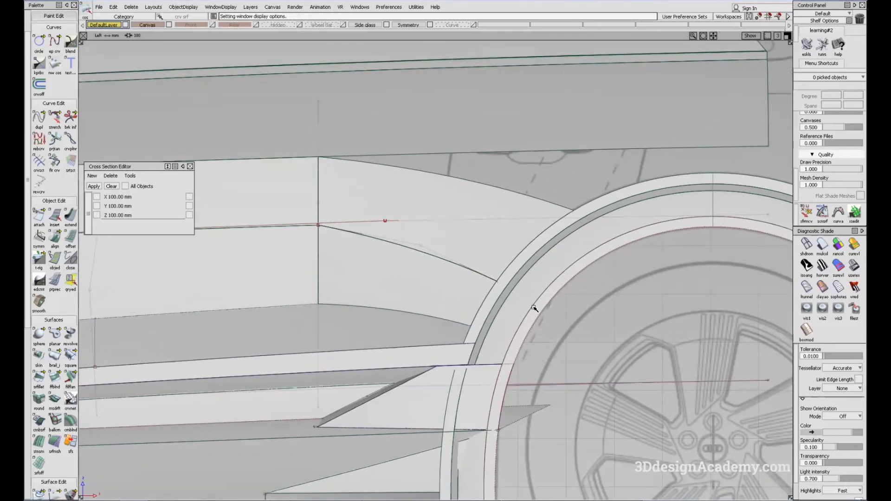
{"action": "key", "text": "alt+Tab"}
{"action": "key", "text": "alt+Tab"}
- Extend the lower edge of the lower transition surface with merged extrapolation, down past the door ledge, accepting removal of its history
{"action": "left_click_drag", "start_coordinate": [545, 314], "coordinate": [433, 297], "text": "ctrl+shift"}
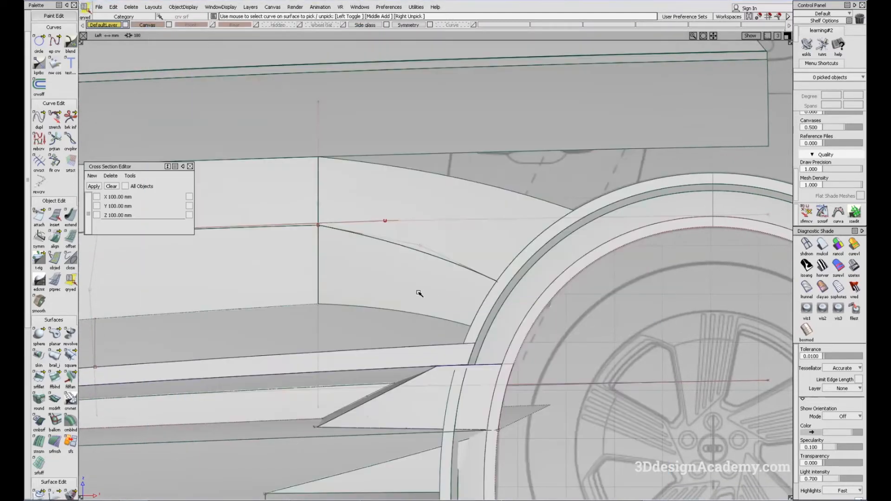
{"action": "left_click", "coordinate": [418, 294]}
{"action": "left_click_drag", "start_coordinate": [328, 394], "coordinate": [302, 246], "text": "ctrl+shift"}
{"action": "double_click", "coordinate": [71, 213]}
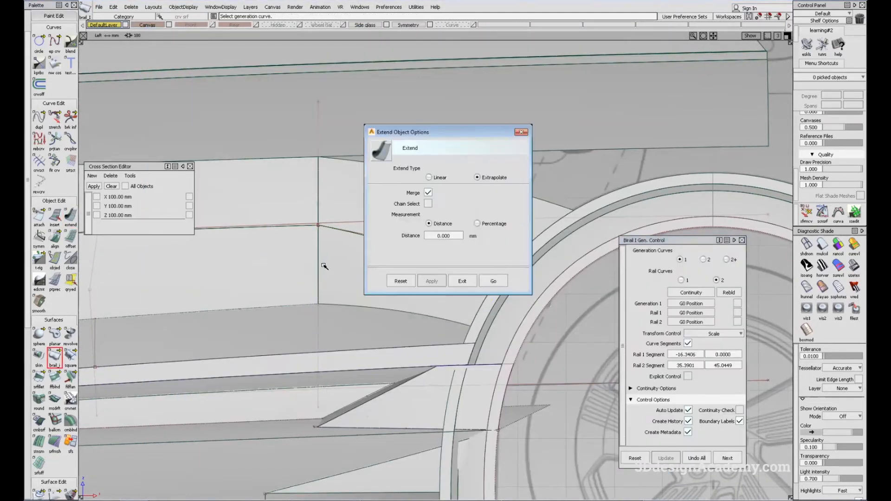
{"action": "left_click", "coordinate": [493, 281]}
{"action": "left_click", "coordinate": [400, 309]}
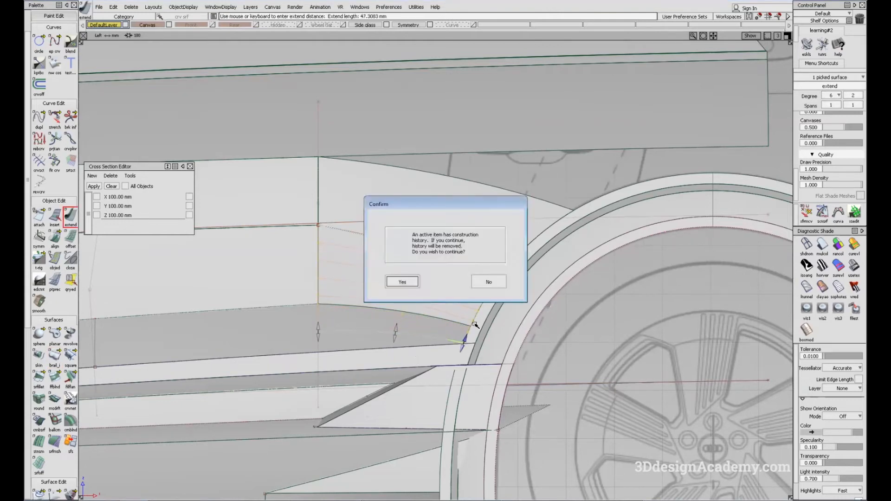
{"action": "key", "text": "Return"}
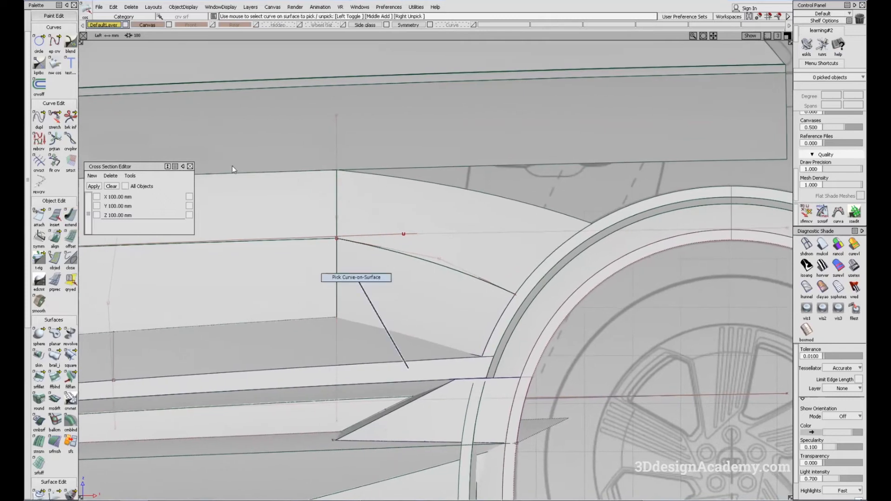
- Draw a degree 2 edit-point curve from the lower end of the door's rear edge to the wheel arch, following the side photo
{"action": "key", "text": "alt+Tab"}
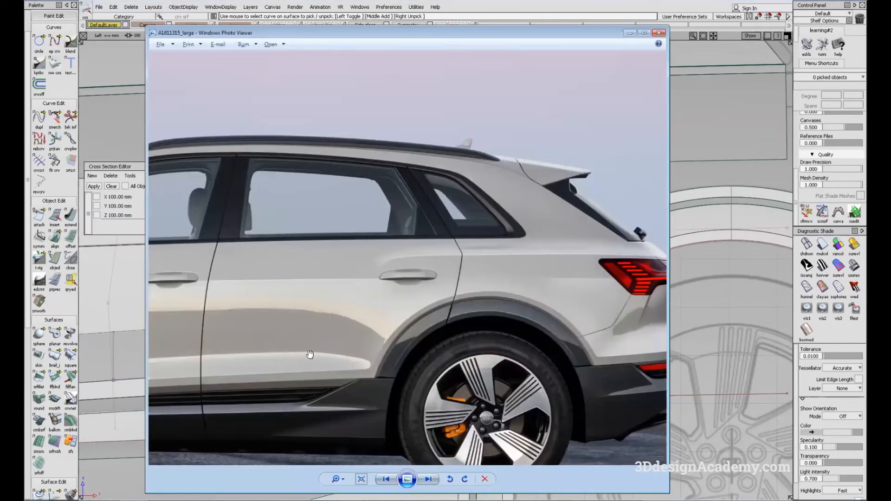
{"action": "key", "text": "alt+Tab"}
{"action": "left_click", "coordinate": [55, 41]}
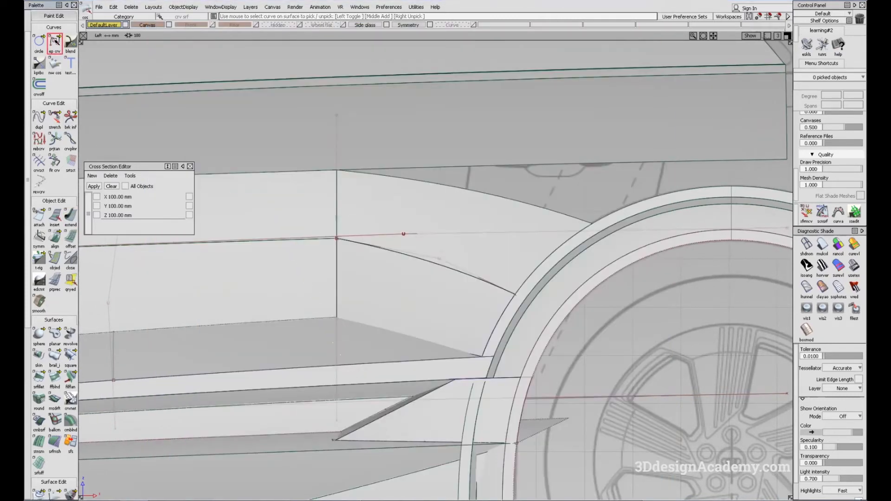
{"action": "left_click", "coordinate": [335, 324]}
{"action": "left_click", "coordinate": [487, 344]}
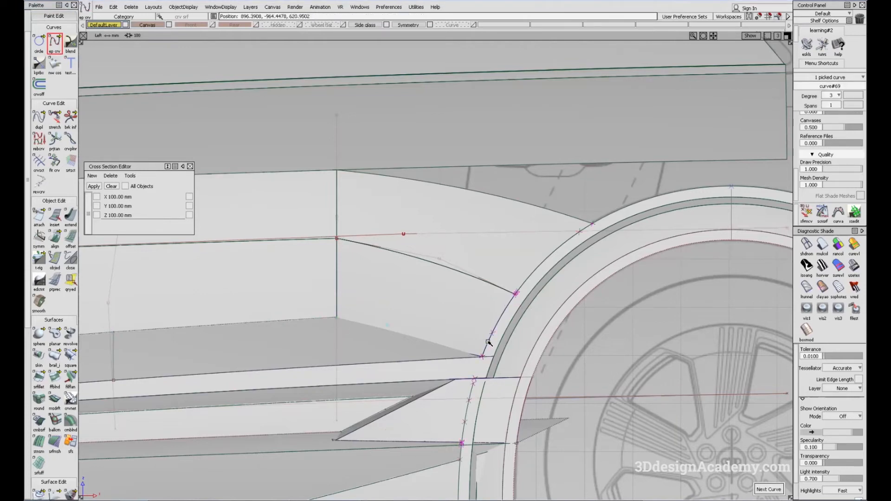
{"action": "key", "text": "alt+Tab"}
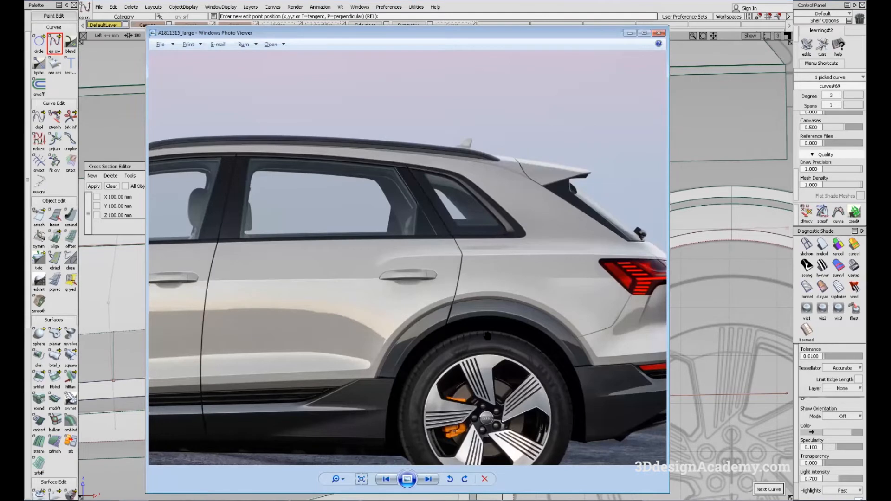
{"action": "key", "text": "alt+Tab"}
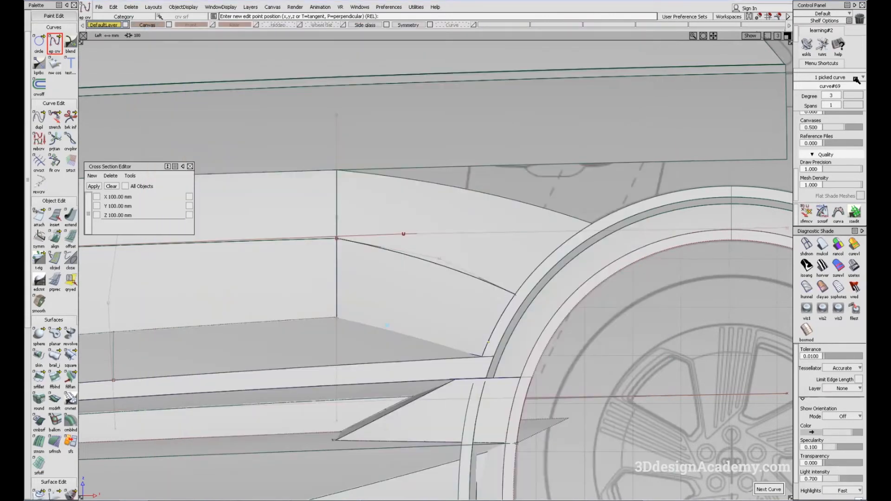
{"action": "left_click", "coordinate": [833, 96]}
{"action": "left_click", "coordinate": [836, 136]}
{"action": "left_click_drag", "start_coordinate": [451, 358], "coordinate": [453, 381], "text": "ctrl+shift"}
- Reposition the new curve's rear end along the wheel arch edge to match the lower crease in the side photo
{"action": "key", "text": "alt+Tab"}
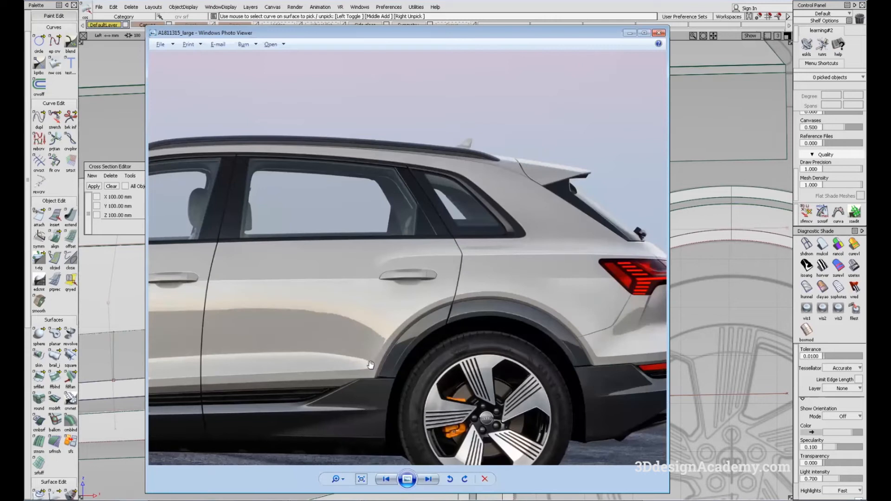
{"action": "key", "text": "alt+Tab"}
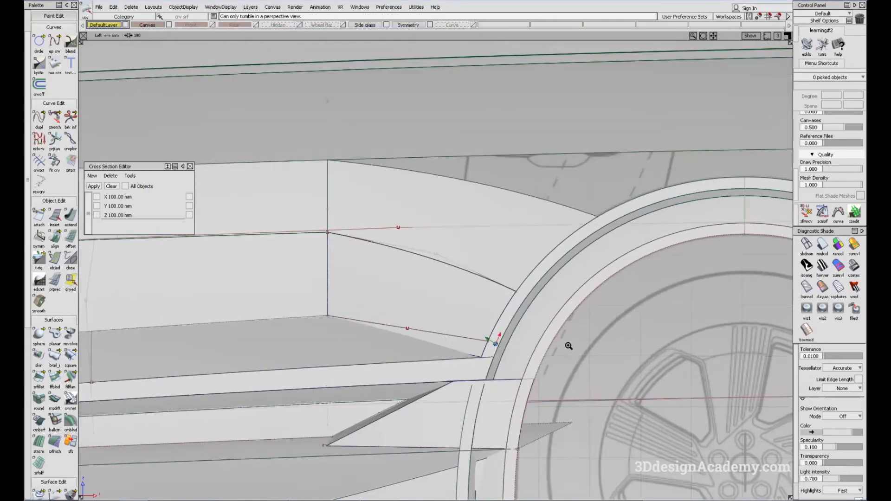
{"action": "key", "text": "alt+Tab"}
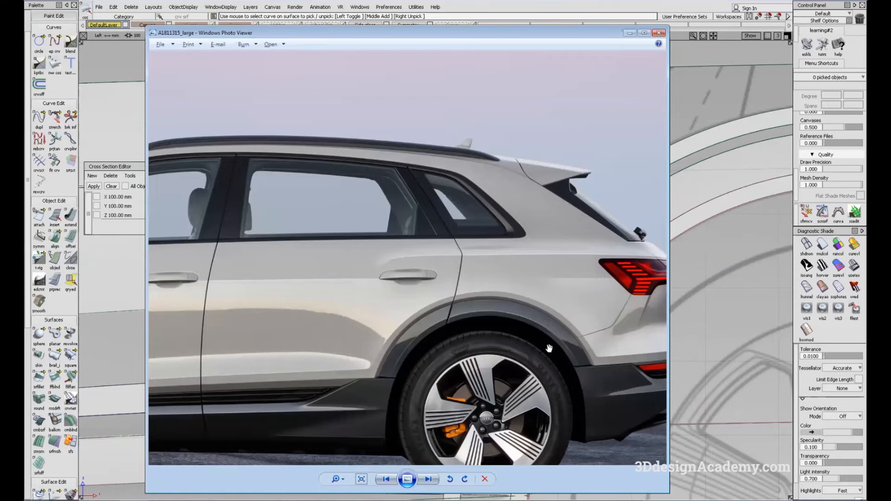
{"action": "key", "text": "alt+Tab"}
{"action": "left_click_drag", "start_coordinate": [259, 297], "coordinate": [248, 355], "text": "ctrl+shift"}
{"action": "left_click", "coordinate": [55, 116]}
{"action": "left_click", "coordinate": [480, 368]}
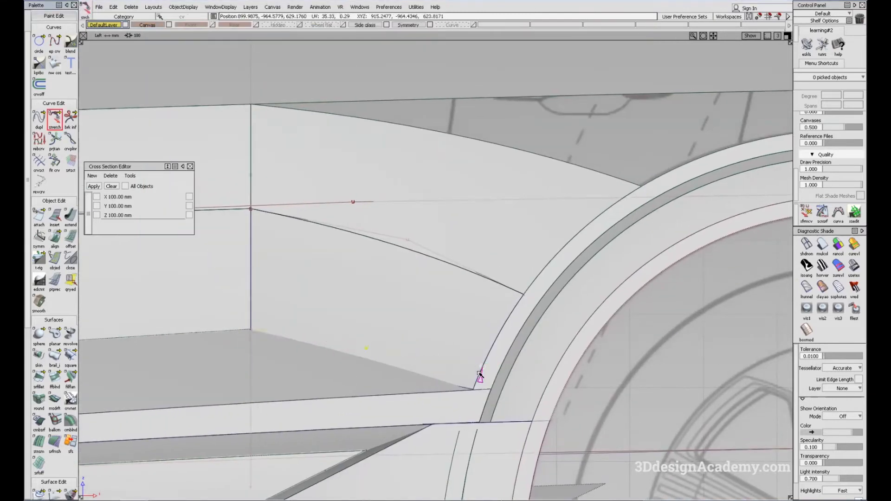
{"action": "right_click_drag", "start_coordinate": [478, 368], "coordinate": [696, 353], "text": "alt+shift"}
{"action": "left_click_drag", "start_coordinate": [493, 400], "coordinate": [503, 381]}
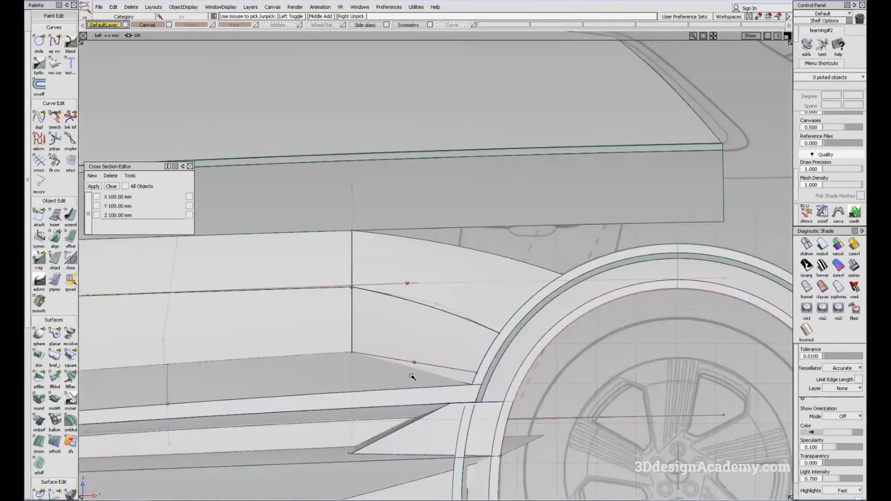
- Raise the curve's middle control point about 3.3 mm in the left view to bow it like the crease in the side photo
{"action": "key", "text": "alt+Tab"}
{"action": "key", "text": "alt+Tab"}
{"action": "right_click_drag", "start_coordinate": [418, 338], "coordinate": [576, 321], "text": "alt+shift"}
{"action": "left_click_drag", "start_coordinate": [354, 395], "coordinate": [398, 388], "text": "ctrl+shift"}
{"action": "left_click_drag", "start_coordinate": [400, 378], "coordinate": [472, 437]}
{"action": "right_click_drag", "start_coordinate": [474, 438], "coordinate": [476, 391], "text": "ctrl+shift"}
{"action": "right_click_drag", "start_coordinate": [476, 391], "coordinate": [476, 390]}
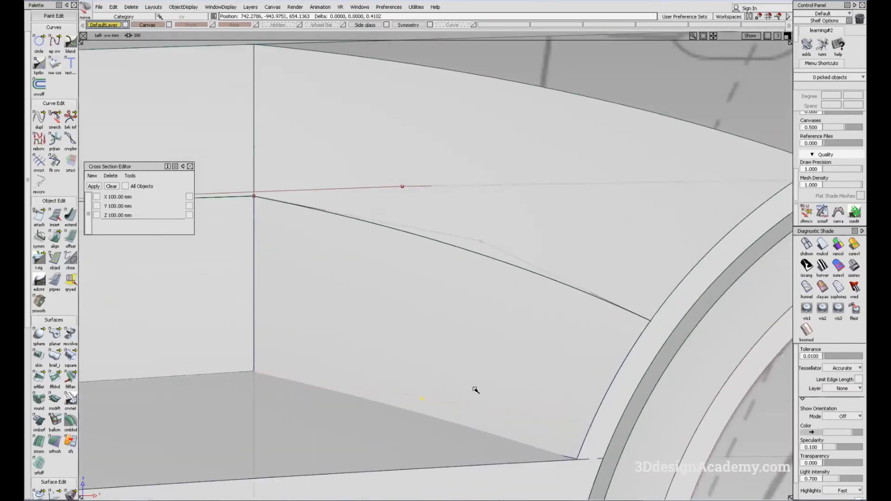
{"action": "left_click_drag", "start_coordinate": [477, 388], "coordinate": [477, 389]}
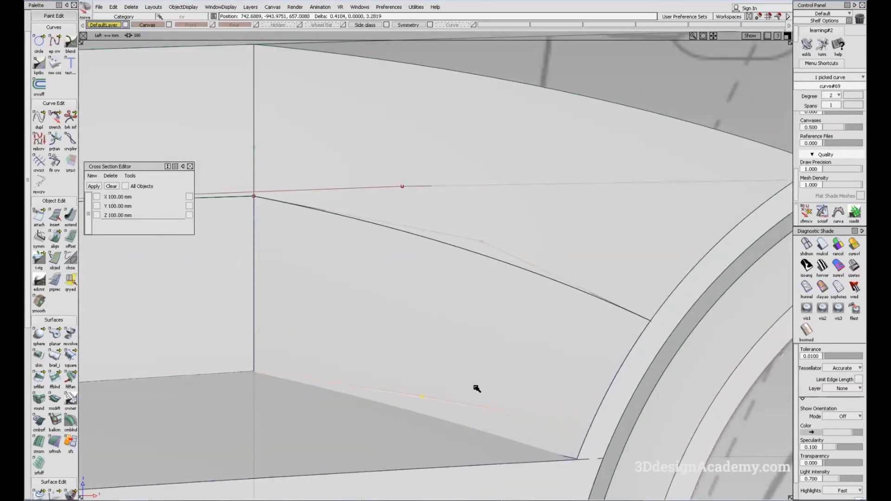
- Project the bowed curve onto the extended lower transition surface from the left view and check it in perspective
{"action": "right_click_drag", "start_coordinate": [410, 341], "coordinate": [168, 420], "text": "alt+shift"}
{"action": "left_click_drag", "start_coordinate": [291, 418], "coordinate": [223, 298], "text": "ctrl+shift"}
{"action": "scroll", "coordinate": [41, 451], "scroll_direction": "down", "scroll_amount": 2}
{"action": "left_click", "coordinate": [40, 458]}
{"action": "left_click", "coordinate": [478, 374]}
{"action": "left_click_drag", "start_coordinate": [465, 346], "coordinate": [417, 340], "text": "alt+shift"}
{"action": "left_click_drag", "start_coordinate": [417, 340], "coordinate": [432, 318], "text": "alt+shift"}
{"action": "left_click_drag", "start_coordinate": [244, 396], "coordinate": [212, 324], "text": "ctrl+shift"}
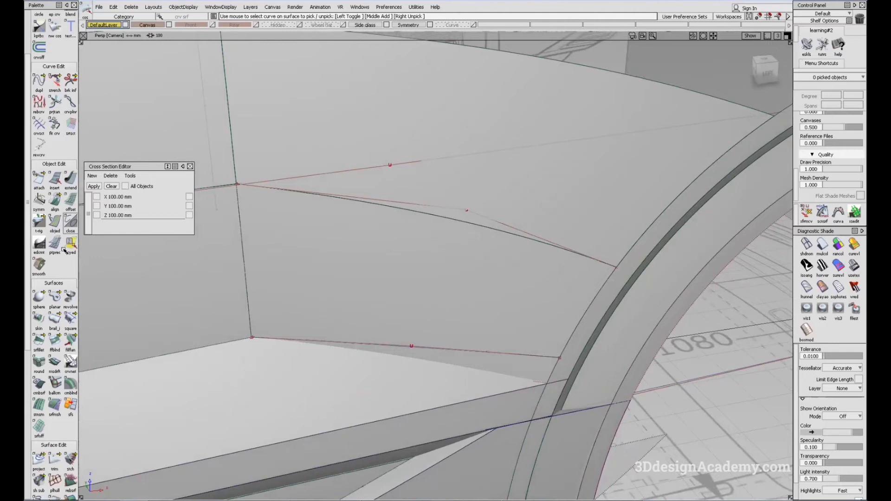
- Trim the lower transition surface along the projected curve, keeping the upper region, and isolate the trimmed surface
{"action": "left_click", "coordinate": [60, 468]}
{"action": "left_click_drag", "start_coordinate": [427, 313], "coordinate": [356, 269], "text": "alt+shift"}
{"action": "left_click", "coordinate": [354, 292]}
{"action": "left_click", "coordinate": [184, 7]}
{"action": "left_click", "coordinate": [188, 50]}
- Try to rebuild the trimmed surface as a Square from its four edges, using explicit degree 3 and single spans
{"action": "left_click", "coordinate": [70, 318]}
{"action": "left_click", "coordinate": [251, 253]}
{"action": "left_click", "coordinate": [464, 227]}
{"action": "left_click", "coordinate": [557, 320]}
{"action": "left_click", "coordinate": [465, 344]}
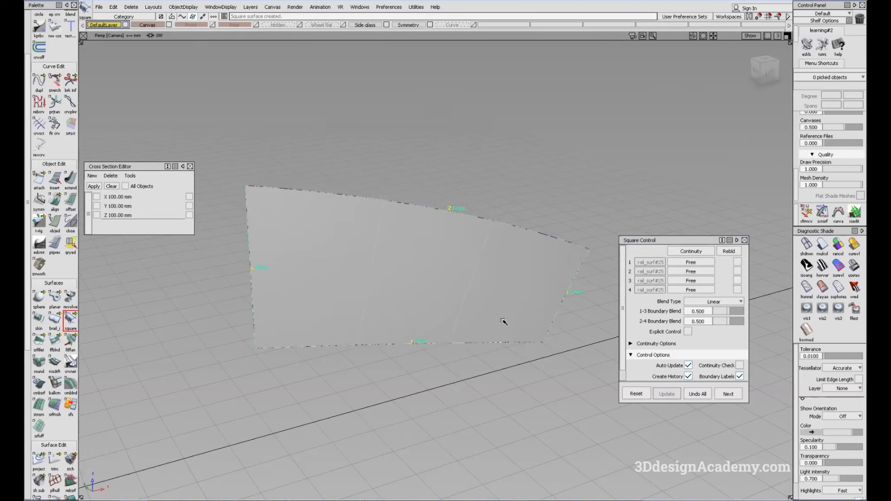
{"action": "left_click", "coordinate": [688, 331]}
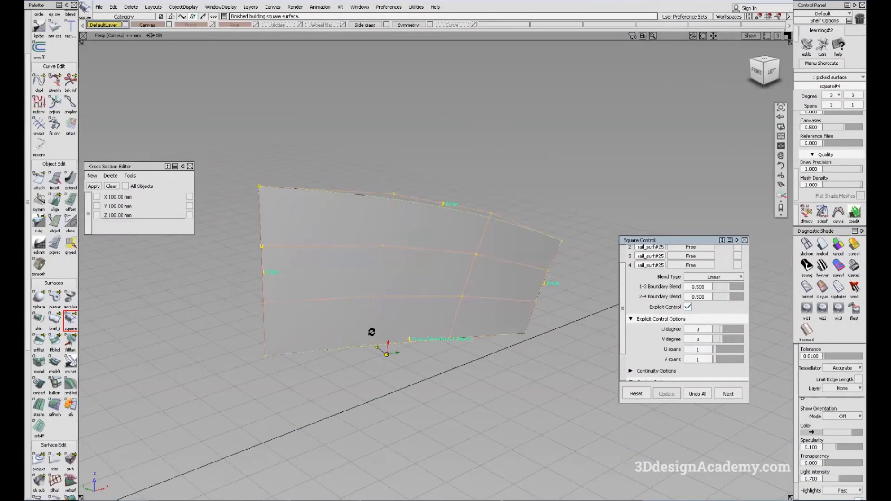
{"action": "right_click_drag", "start_coordinate": [372, 333], "coordinate": [455, 388], "text": "alt+shift"}
{"action": "left_click_drag", "start_coordinate": [455, 388], "coordinate": [229, 349], "text": "alt+shift"}
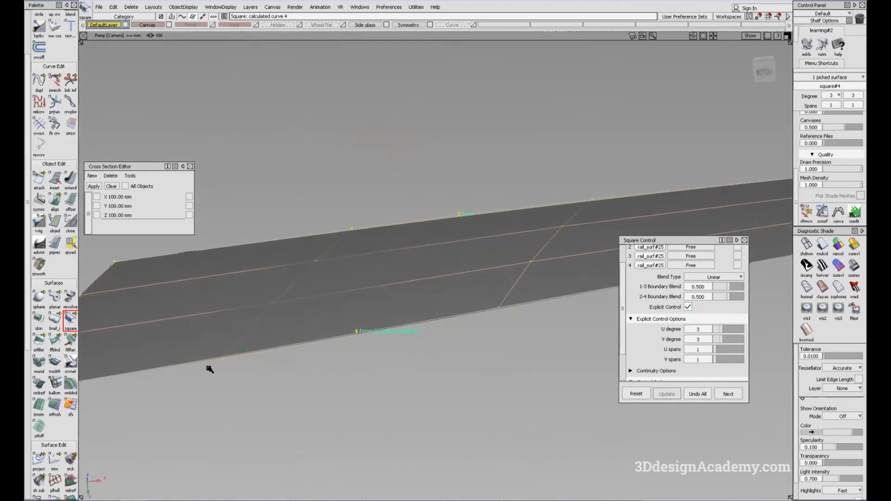
{"action": "left_click_drag", "start_coordinate": [512, 311], "coordinate": [351, 355], "text": "alt+shift"}
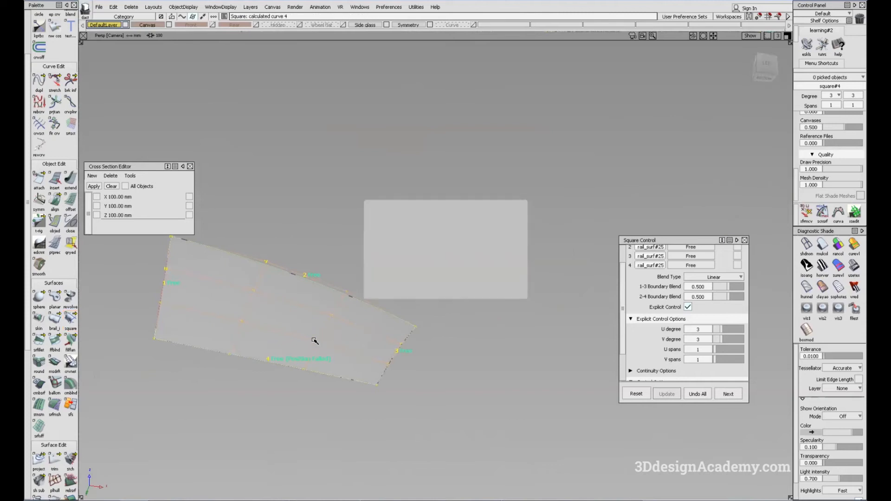
- Fit a degree 2, single-span curve to the lower trimmed edge of the isolated surface
{"action": "left_click", "coordinate": [56, 127]}
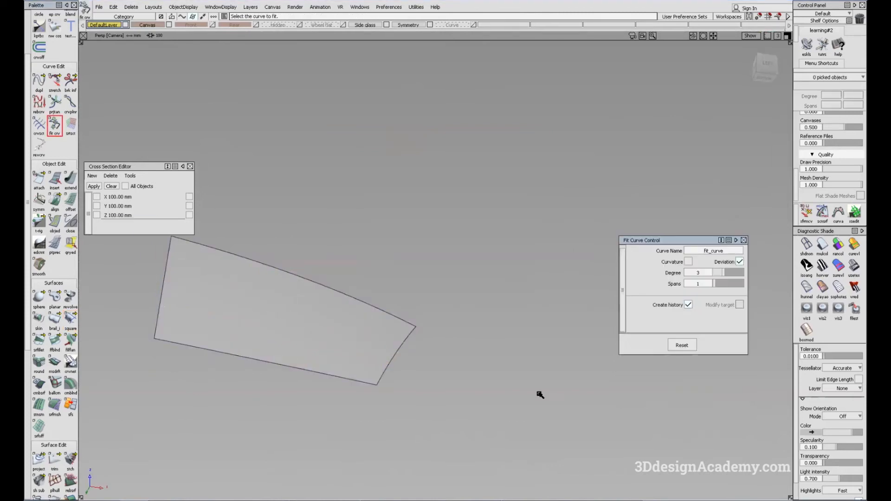
{"action": "left_click", "coordinate": [712, 274]}
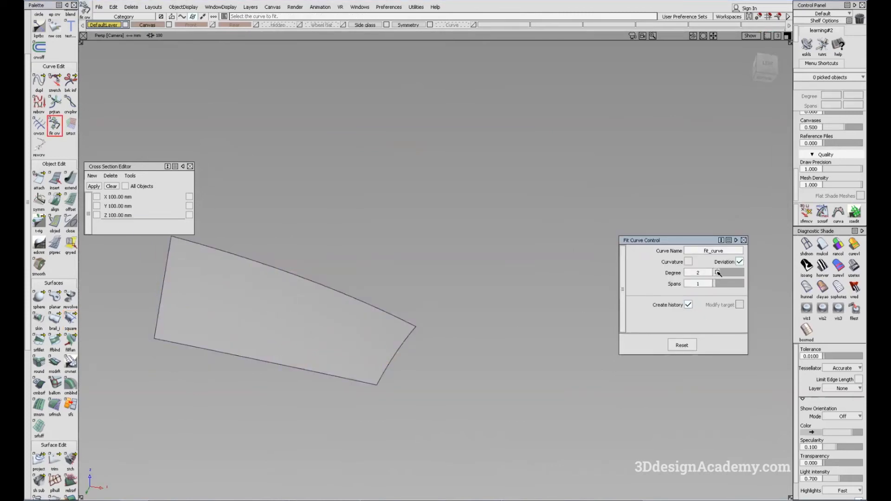
{"action": "left_click", "coordinate": [263, 361]}
- Move the fitted curve's middle control point to align the curve with the lower trimmed edge
{"action": "mouse_move", "coordinate": [294, 324]}
{"action": "left_mouse_down", "text": "alt+shift"}
{"action": "mouse_move", "coordinate": [255, 424]}
{"action": "mouse_move", "coordinate": [368, 410]}
{"action": "mouse_move", "coordinate": [334, 430]}
{"action": "mouse_move", "coordinate": [324, 432]}
{"action": "mouse_move", "coordinate": [324, 352]}
{"action": "mouse_move", "coordinate": [310, 321]}
{"action": "left_mouse_up", "text": "alt+shift"}
{"action": "left_click_drag", "start_coordinate": [283, 360], "coordinate": [272, 341], "text": "ctrl+shift"}
{"action": "middle_click_drag", "start_coordinate": [255, 394], "coordinate": [279, 391], "text": "alt+shift"}
{"action": "left_click_drag", "start_coordinate": [314, 346], "coordinate": [339, 376]}
{"action": "middle_click_drag", "start_coordinate": [343, 393], "coordinate": [346, 360], "text": "ctrl+shift"}
{"action": "left_click_drag", "start_coordinate": [332, 373], "coordinate": [341, 371]}
- Build a Square surface from the upper and two side edges of the trimmed surface plus the fitted lower curve
{"action": "left_click", "coordinate": [70, 321]}
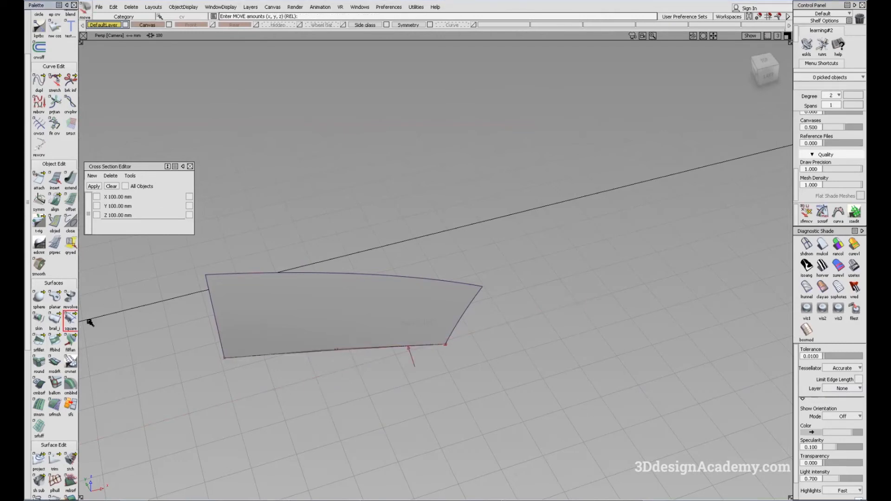
{"action": "left_click", "coordinate": [382, 275]}
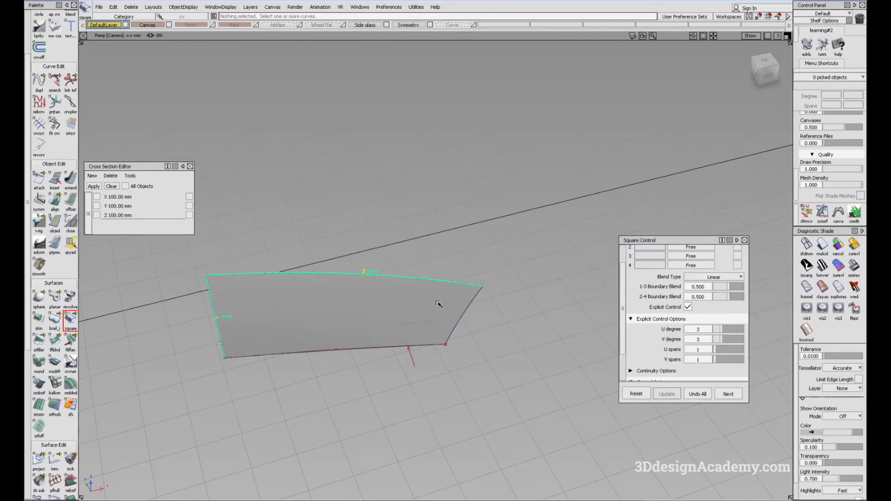
{"action": "left_click", "coordinate": [462, 318]}
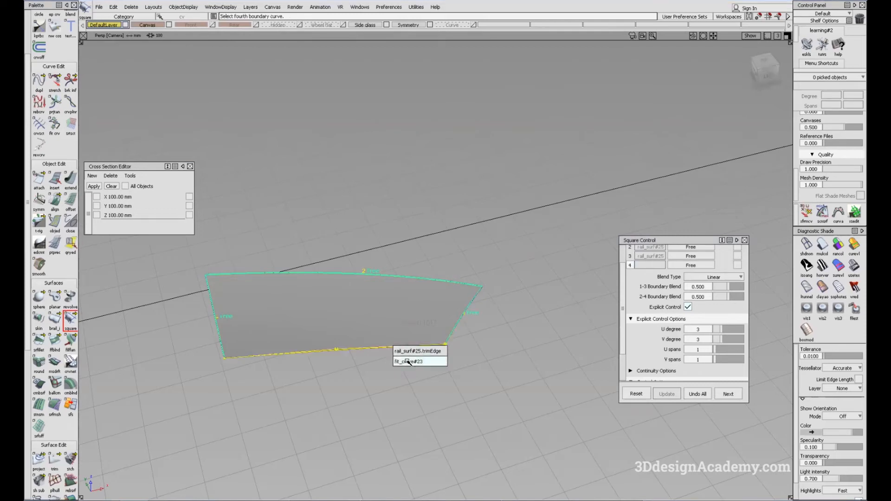
{"action": "left_click", "coordinate": [409, 361]}
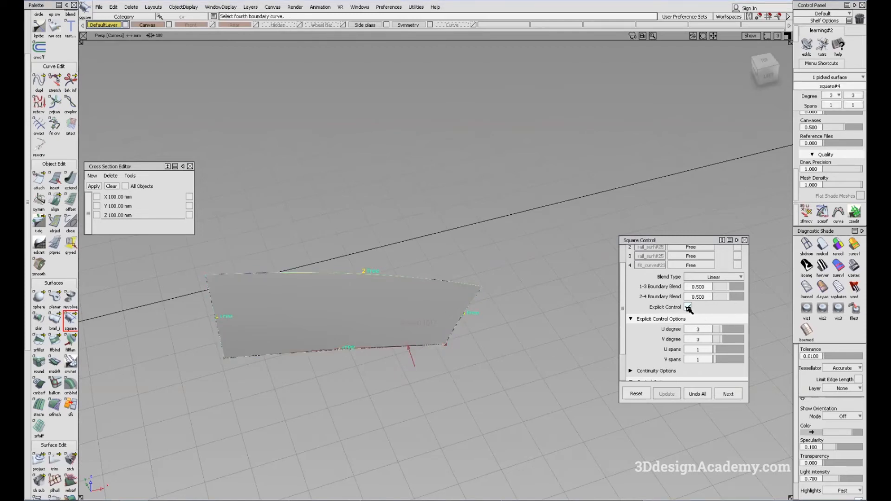
- Set the Square surface explicitly to U degree 3, V degree 2 and single spans, also testing U degree 2
{"action": "left_click", "coordinate": [689, 308]}
{"action": "left_click_drag", "start_coordinate": [354, 358], "coordinate": [418, 325], "text": "alt+shift"}
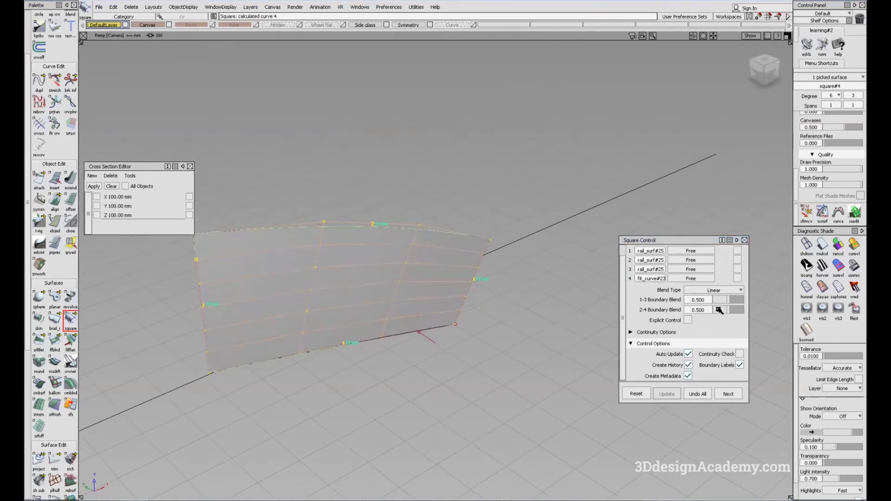
{"action": "left_click", "coordinate": [689, 320]}
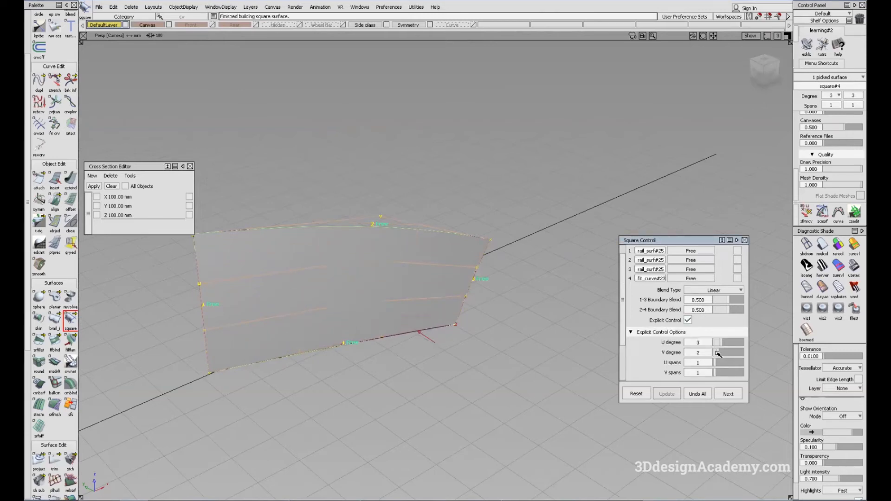
{"action": "left_click_drag", "start_coordinate": [391, 326], "coordinate": [365, 320], "text": "alt+shift"}
{"action": "left_click", "coordinate": [720, 344]}
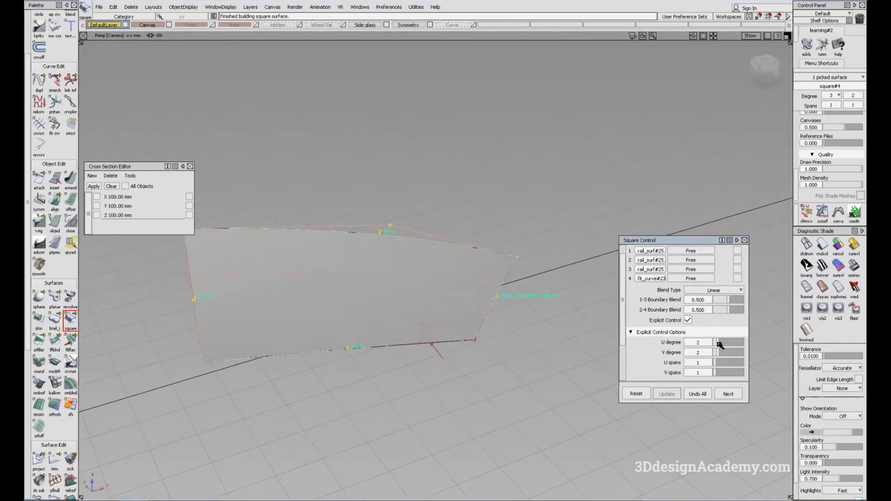
- Delete the original trimmed surface rail_surf#25, keeping the Square surface, and make all hidden geometry visible again
{"action": "left_click_drag", "start_coordinate": [409, 326], "coordinate": [434, 387], "text": "alt+shift"}
{"action": "left_click_drag", "start_coordinate": [435, 388], "coordinate": [435, 324], "text": "ctrl+shift"}
{"action": "left_click_drag", "start_coordinate": [394, 298], "coordinate": [409, 320], "text": "ctrl+shift"}
{"action": "left_click_drag", "start_coordinate": [391, 355], "coordinate": [393, 357]}
{"action": "left_click", "coordinate": [411, 237]}
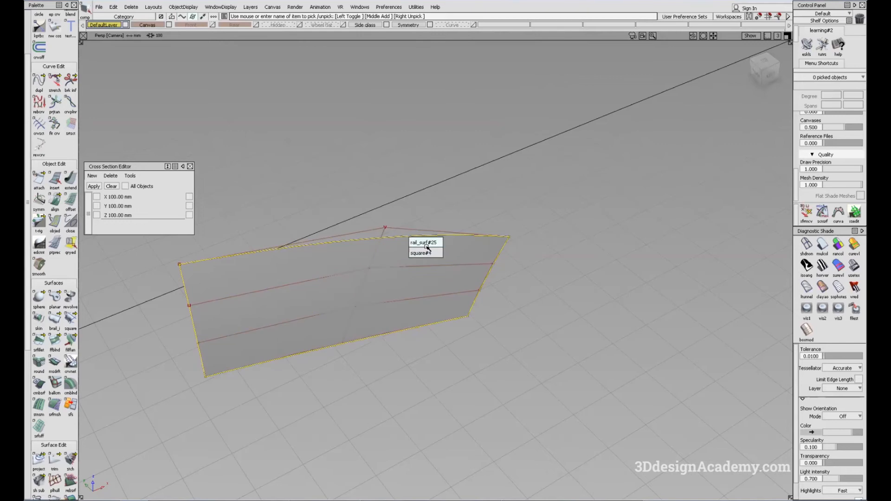
{"action": "left_click", "coordinate": [427, 245]}
{"action": "left_click", "coordinate": [202, 7]}
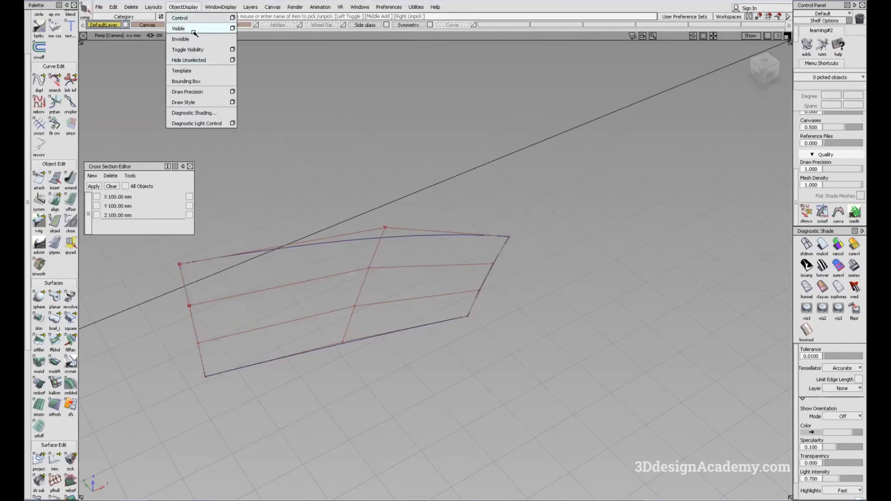
{"action": "left_click", "coordinate": [186, 25]}
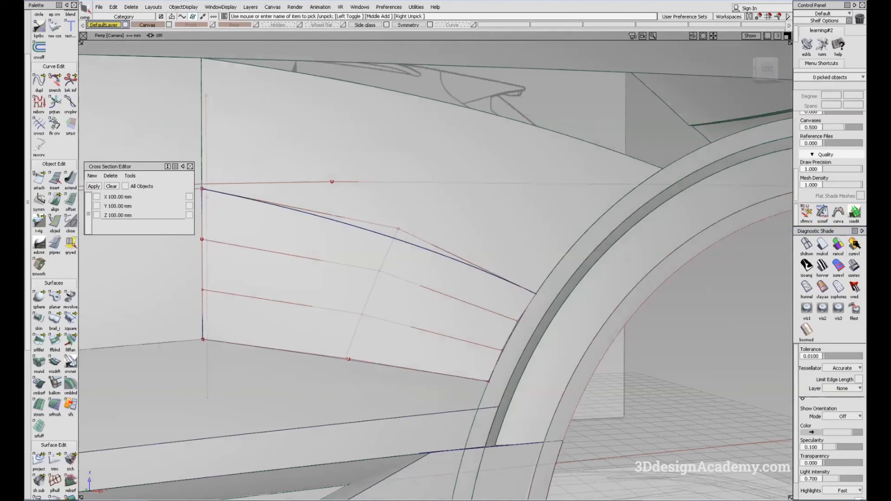
- Shade the body with the Showroom reflection map and examine the highlights across the rebuilt lower transition surface
{"action": "left_click", "coordinate": [855, 266]}
{"action": "key", "text": "ctrl+m"}
{"action": "mouse_move", "coordinate": [452, 412]}
{"action": "left_mouse_down", "text": "alt+shift"}
{"action": "mouse_move", "coordinate": [436, 394]}
{"action": "mouse_move", "coordinate": [432, 408]}
{"action": "mouse_move", "coordinate": [452, 364]}
{"action": "mouse_move", "coordinate": [500, 371]}
{"action": "mouse_move", "coordinate": [474, 350]}
{"action": "mouse_move", "coordinate": [473, 379]}
{"action": "mouse_move", "coordinate": [418, 358]}
{"action": "mouse_move", "coordinate": [430, 335]}
{"action": "mouse_move", "coordinate": [424, 355]}
{"action": "mouse_move", "coordinate": [372, 410]}
{"action": "mouse_move", "coordinate": [418, 378]}
{"action": "left_mouse_up", "text": "alt+shift"}
{"action": "mouse_move", "coordinate": [492, 393]}
{"action": "left_mouse_down", "text": "alt+shift"}
{"action": "mouse_move", "coordinate": [534, 367]}
{"action": "mouse_move", "coordinate": [559, 330]}
{"action": "left_mouse_up", "text": "alt+shift"}
{"action": "mouse_move", "coordinate": [568, 394]}
{"action": "left_mouse_down", "text": "alt+shift"}
{"action": "mouse_move", "coordinate": [555, 384]}
{"action": "mouse_move", "coordinate": [593, 385]}
{"action": "mouse_move", "coordinate": [591, 371]}
{"action": "mouse_move", "coordinate": [553, 404]}
{"action": "mouse_move", "coordinate": [374, 436]}
{"action": "left_mouse_up", "text": "alt+shift"}
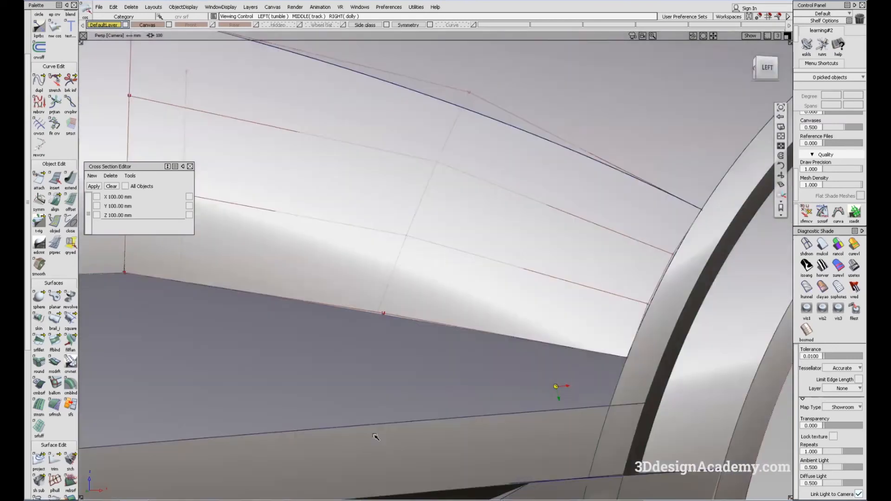
- Project the rear door's vertical transition line onto the lower sill surface along the 0,1,0 vector in the left view
{"action": "key", "text": "F6"}
{"action": "middle_click_drag", "start_coordinate": [369, 362], "coordinate": [564, 302], "text": "alt+shift"}
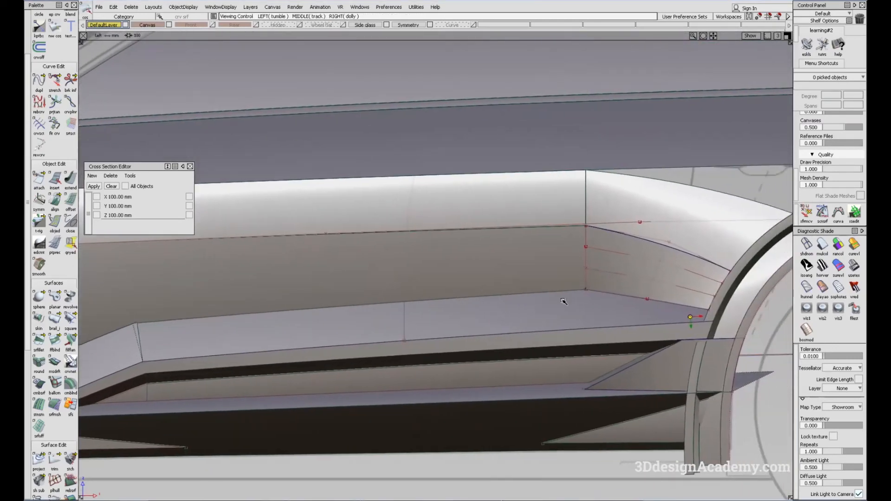
{"action": "right_click_drag", "start_coordinate": [589, 291], "coordinate": [660, 318], "text": "alt+shift"}
{"action": "middle_click_drag", "start_coordinate": [660, 318], "coordinate": [514, 302], "text": "alt+shift"}
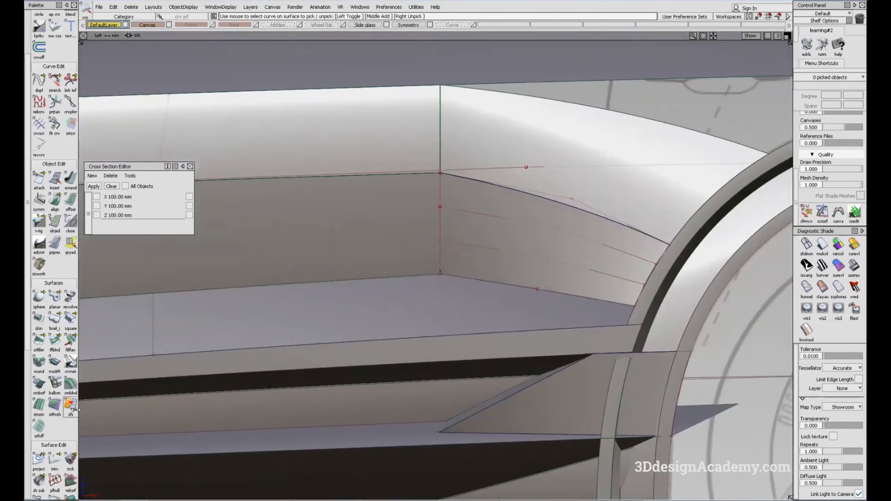
{"action": "left_click", "coordinate": [46, 459]}
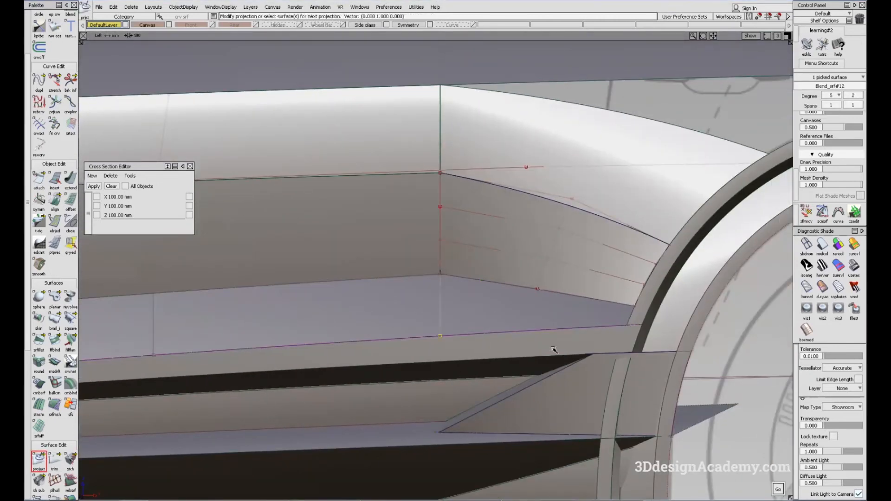
{"action": "left_click", "coordinate": [823, 243]}
{"action": "key", "text": "F7"}
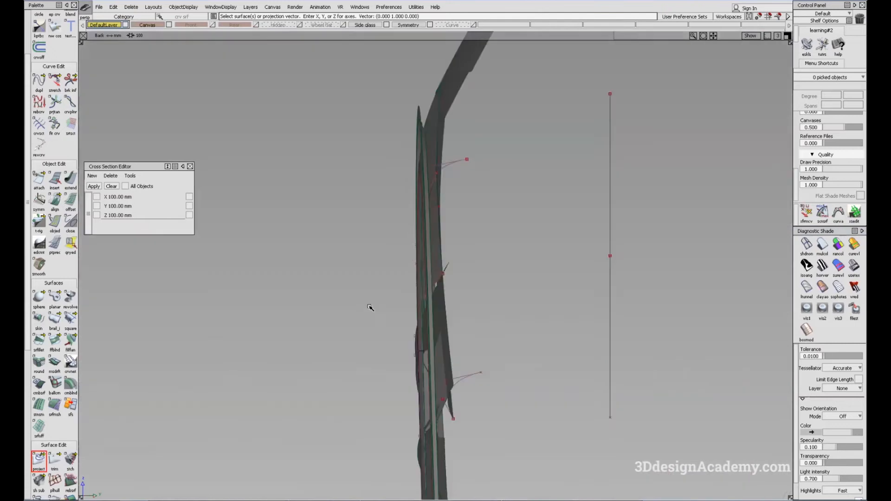
{"action": "key", "text": "F8"}
{"action": "right_click_drag", "start_coordinate": [380, 312], "coordinate": [291, 397], "text": "alt+shift"}
{"action": "middle_click_drag", "start_coordinate": [291, 398], "coordinate": [400, 335], "text": "alt+shift"}
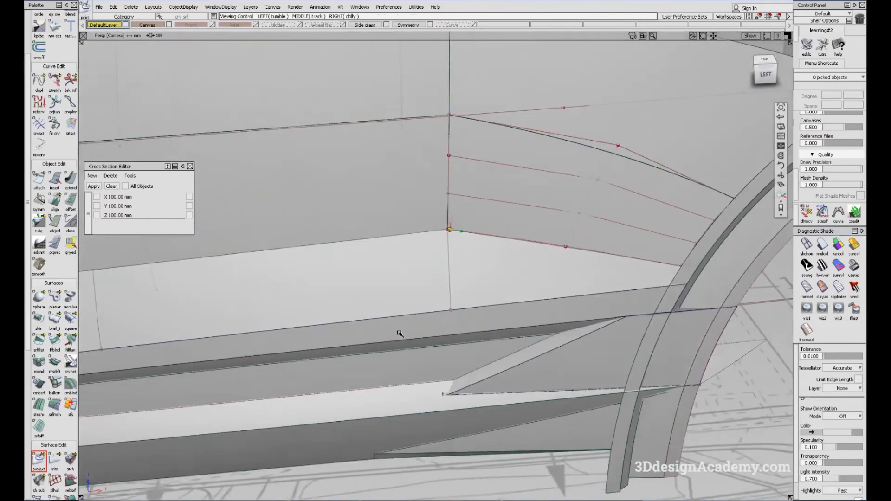
- Trim the lower sill surface at the projected vertical line, keeping the part away from the wheel arch
{"action": "right_click_drag", "start_coordinate": [400, 335], "coordinate": [386, 314], "text": "alt+shift"}
{"action": "left_click_drag", "start_coordinate": [385, 315], "coordinate": [413, 257], "text": "alt+shift"}
{"action": "middle_click_drag", "start_coordinate": [414, 257], "coordinate": [388, 293], "text": "alt+shift"}
{"action": "left_click_drag", "start_coordinate": [421, 276], "coordinate": [434, 274], "text": "ctrl+shift"}
{"action": "left_click", "coordinate": [594, 267]}
{"action": "key", "text": "Delete"}
{"action": "left_click_drag", "start_coordinate": [577, 265], "coordinate": [561, 263], "text": "alt+shift"}
{"action": "right_click_drag", "start_coordinate": [562, 263], "coordinate": [650, 297], "text": "alt+shift"}
{"action": "middle_click_drag", "start_coordinate": [650, 297], "coordinate": [434, 336], "text": "alt+shift"}
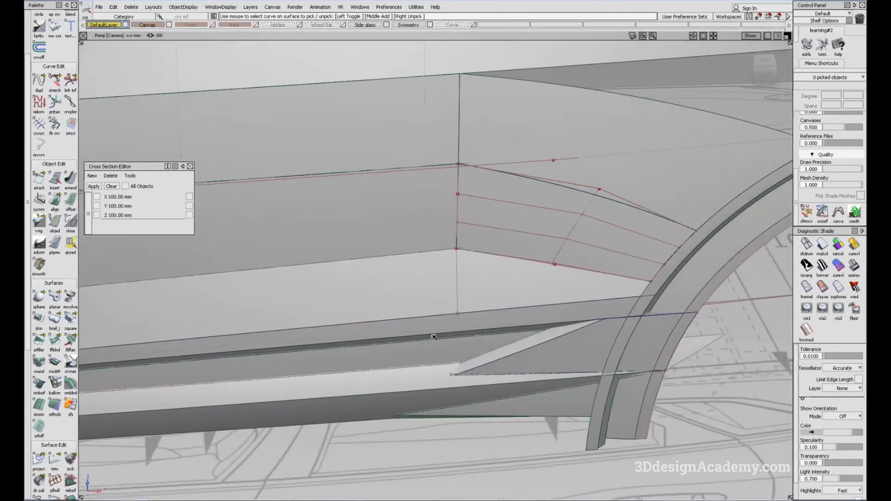
{"action": "left_click", "coordinate": [54, 459]}
{"action": "left_click", "coordinate": [383, 306]}
{"action": "left_click", "coordinate": [385, 307]}
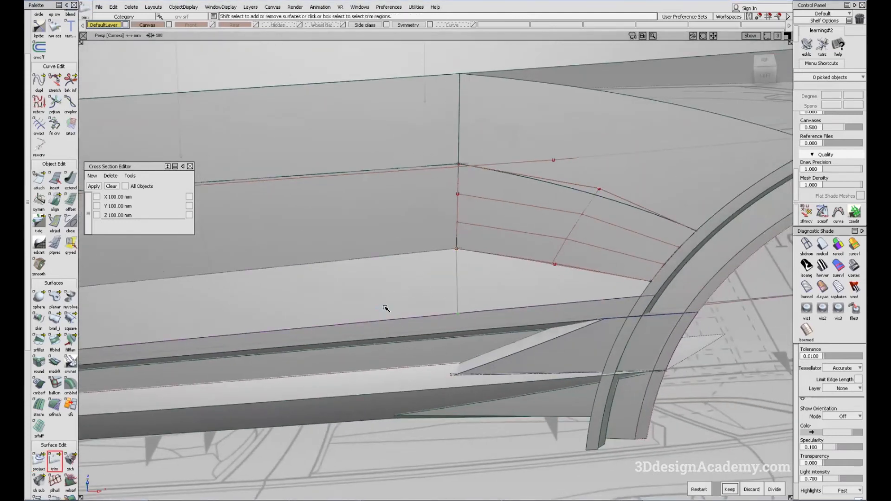
{"action": "right_click_drag", "start_coordinate": [454, 280], "coordinate": [446, 274], "text": "alt+shift"}
{"action": "mouse_move", "coordinate": [446, 274]}
{"action": "middle_mouse_down", "text": "alt+shift"}
{"action": "mouse_move", "coordinate": [449, 283]}
{"action": "mouse_move", "coordinate": [436, 287]}
{"action": "middle_mouse_up", "text": "alt+shift"}
{"action": "key", "text": "space"}
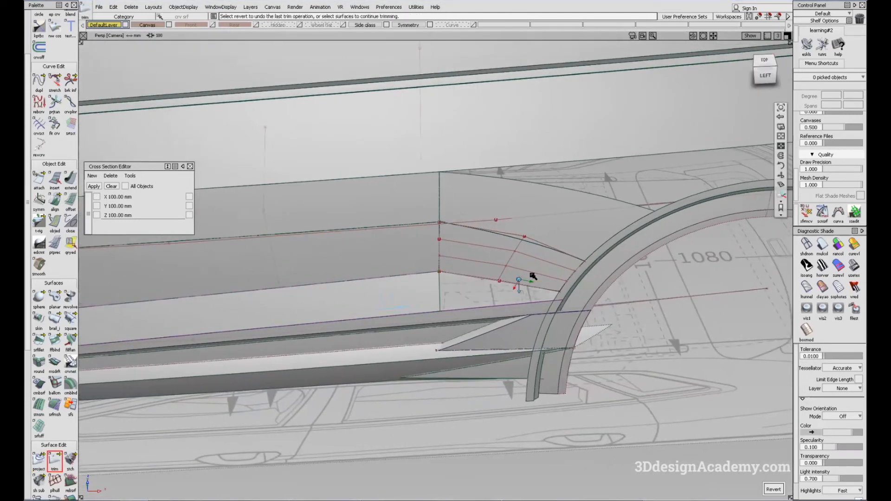
{"action": "left_click_drag", "start_coordinate": [533, 279], "coordinate": [490, 289], "text": "alt+shift"}
{"action": "right_click_drag", "start_coordinate": [490, 288], "coordinate": [506, 293], "text": "alt+shift"}
{"action": "left_click", "coordinate": [70, 319]}
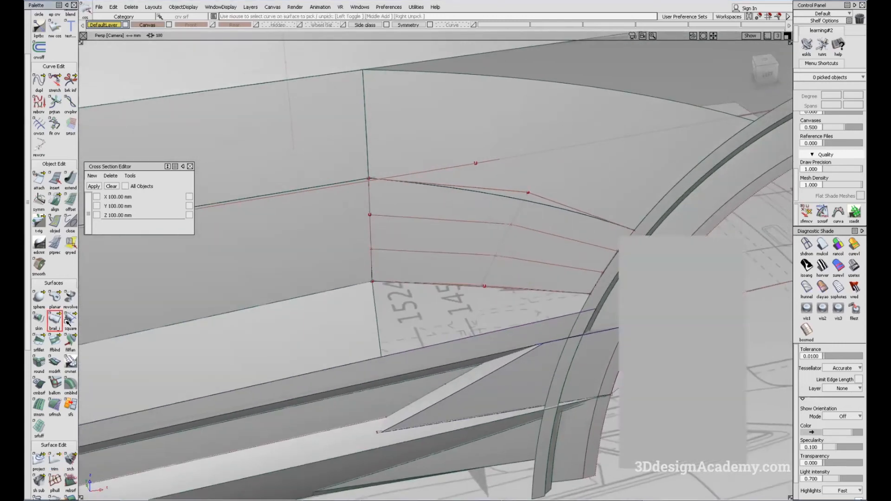
{"action": "left_click", "coordinate": [377, 318]}
{"action": "left_click", "coordinate": [482, 289]}
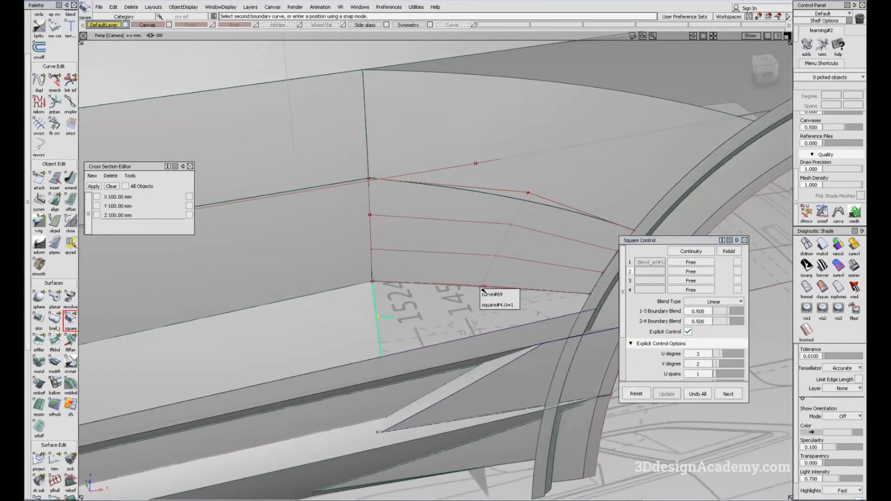
{"action": "middle_click_drag", "start_coordinate": [496, 266], "coordinate": [533, 299], "text": "ctrl+shift"}
{"action": "left_click", "coordinate": [522, 288]}
{"action": "left_click_drag", "start_coordinate": [522, 287], "coordinate": [423, 283], "text": "ctrl+shift"}
{"action": "left_click", "coordinate": [71, 318]}
{"action": "left_click", "coordinate": [375, 316]}
{"action": "left_click", "coordinate": [459, 291]}
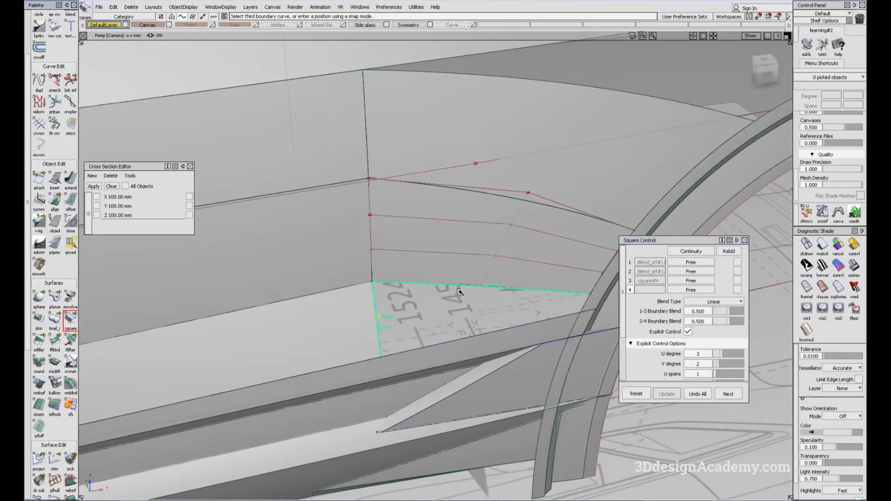
{"action": "key", "text": "ctrl+z"}
- Try to build a Square surface from the trimmed sill edge, the transition surface's lower edge and the wheel arch edge
{"action": "left_click", "coordinate": [377, 313], "text": "alt+shift"}
{"action": "right_click_drag", "start_coordinate": [377, 313], "coordinate": [422, 300], "text": "alt+shift"}
{"action": "left_click_drag", "start_coordinate": [422, 300], "coordinate": [418, 416], "text": "alt+shift"}
{"action": "left_click", "coordinate": [382, 329]}
{"action": "left_click_drag", "start_coordinate": [382, 329], "coordinate": [498, 230], "text": "alt+shift"}
{"action": "left_click", "coordinate": [497, 234]}
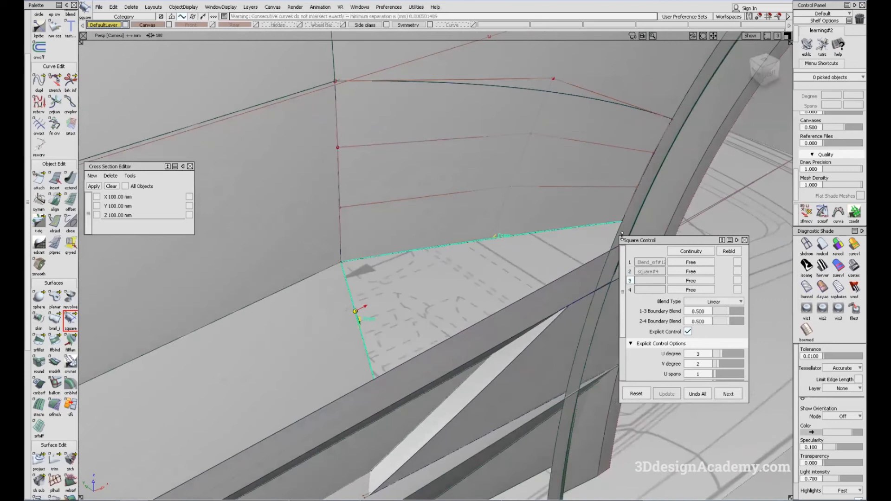
{"action": "left_click", "coordinate": [595, 261]}
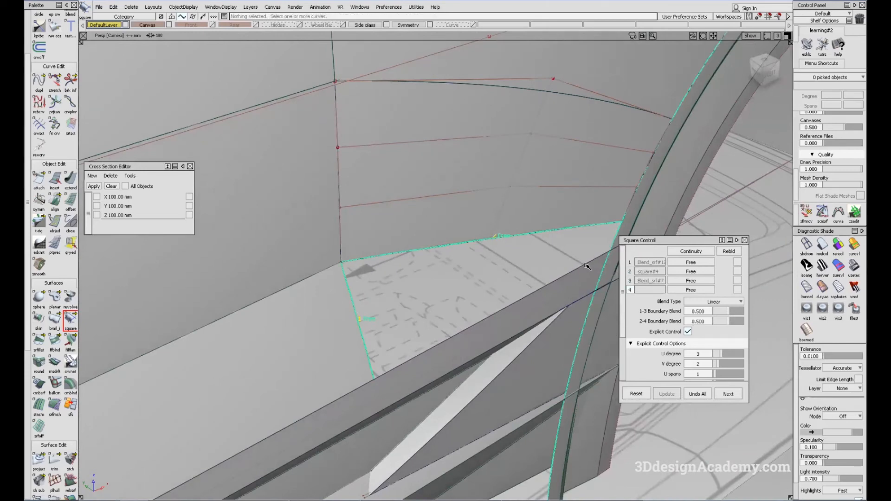
{"action": "left_click_drag", "start_coordinate": [587, 268], "coordinate": [485, 313], "text": "alt+shift"}
{"action": "mouse_move", "coordinate": [431, 316]}
{"action": "left_mouse_down", "text": "alt+shift"}
{"action": "mouse_move", "coordinate": [499, 285]}
{"action": "mouse_move", "coordinate": [591, 261]}
{"action": "mouse_move", "coordinate": [384, 342]}
{"action": "mouse_move", "coordinate": [330, 325]}
{"action": "mouse_move", "coordinate": [324, 350]}
{"action": "mouse_move", "coordinate": [428, 354]}
{"action": "mouse_move", "coordinate": [428, 331]}
{"action": "left_mouse_up", "text": "alt+shift"}
{"action": "left_click", "coordinate": [392, 330]}
{"action": "right_click_drag", "start_coordinate": [432, 317], "coordinate": [416, 304], "text": "alt+shift"}
{"action": "left_click_drag", "start_coordinate": [416, 305], "coordinate": [489, 278], "text": "alt+shift"}
- Delete the construction history of the two transition surfaces in front of the rear wheel arch and clear the selection
{"action": "left_click", "coordinate": [474, 282]}
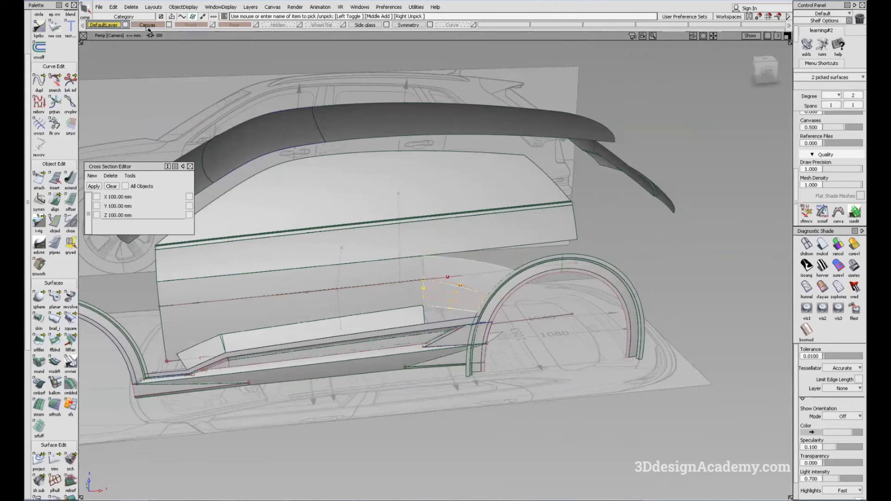
{"action": "left_click", "coordinate": [131, 6]}
{"action": "left_click", "coordinate": [137, 33]}
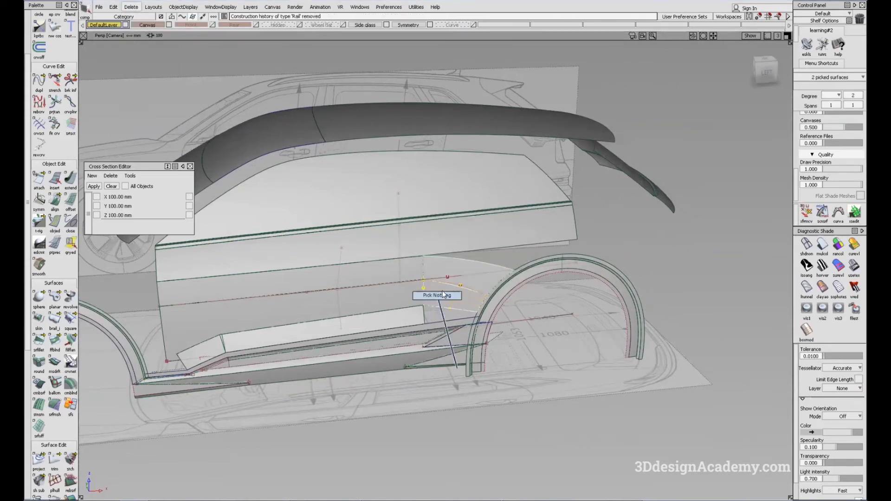
{"action": "scroll", "coordinate": [475, 293], "scroll_direction": "up", "scroll_amount": 3}
{"action": "left_click", "coordinate": [458, 296]}
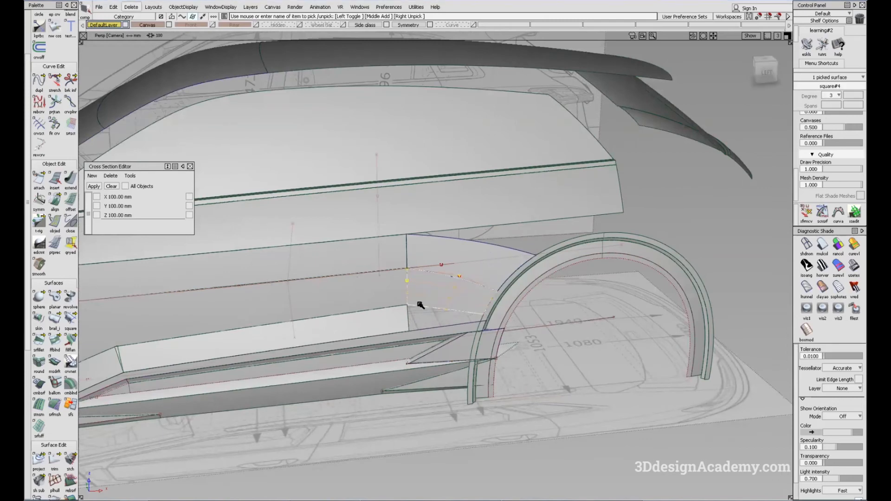
{"action": "middle_click_drag", "start_coordinate": [421, 305], "coordinate": [440, 303], "text": "alt+shift"}
{"action": "left_click_drag", "start_coordinate": [451, 326], "coordinate": [367, 367], "text": "ctrl+shift"}
{"action": "middle_click_drag", "start_coordinate": [441, 358], "coordinate": [501, 346], "text": "alt+shift"}
{"action": "left_click", "coordinate": [564, 314]}
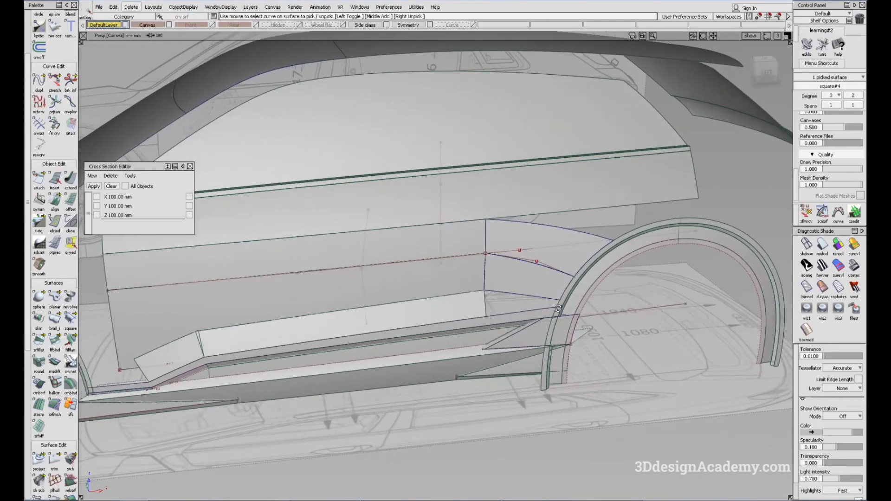
- Examine where the sill edge meets the outer blend surface of the rear wheel arch
{"action": "right_click_drag", "start_coordinate": [559, 305], "coordinate": [606, 272], "text": "alt+shift"}
{"action": "left_click_drag", "start_coordinate": [580, 277], "coordinate": [556, 310], "text": "ctrl+shift"}
{"action": "left_click", "coordinate": [556, 309]}
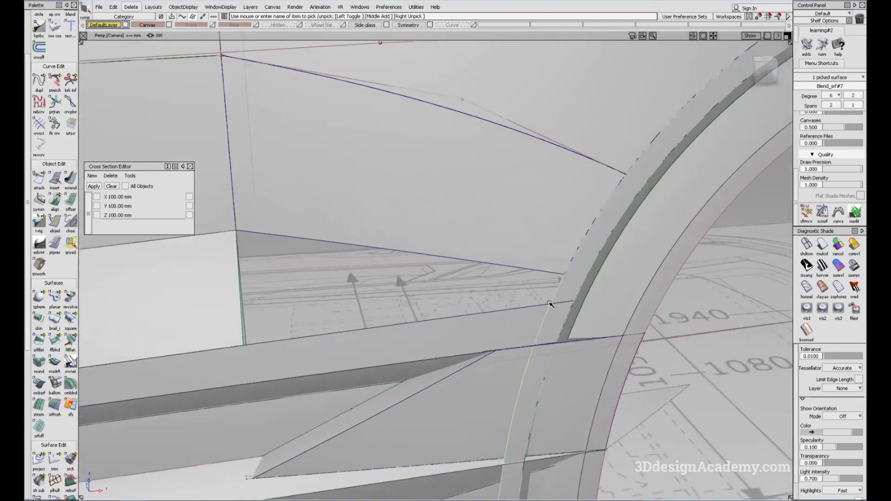
{"action": "mouse_move", "coordinate": [553, 306]}
{"action": "right_mouse_down", "text": "alt+shift"}
{"action": "mouse_move", "coordinate": [546, 309]}
{"action": "mouse_move", "coordinate": [555, 300]}
{"action": "right_mouse_up", "text": "alt+shift"}
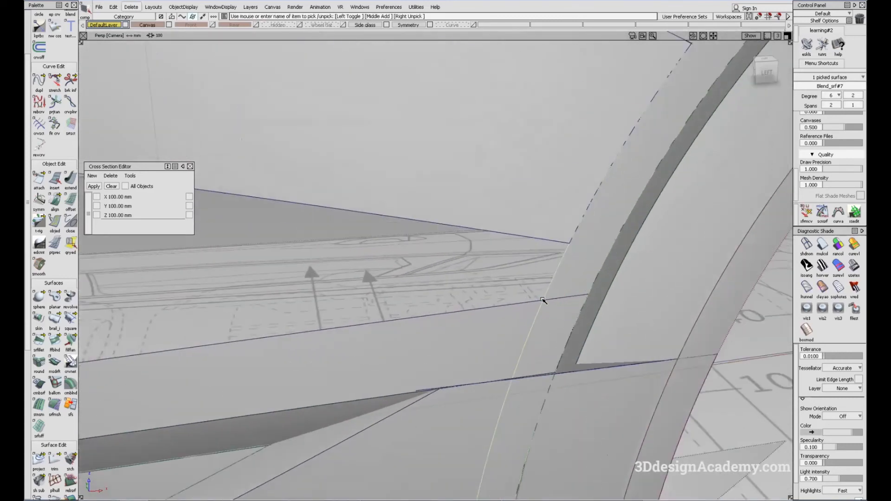
{"action": "right_click_drag", "start_coordinate": [570, 282], "coordinate": [499, 346], "text": "alt+shift"}
{"action": "middle_click_drag", "start_coordinate": [479, 348], "coordinate": [371, 339], "text": "alt+shift"}
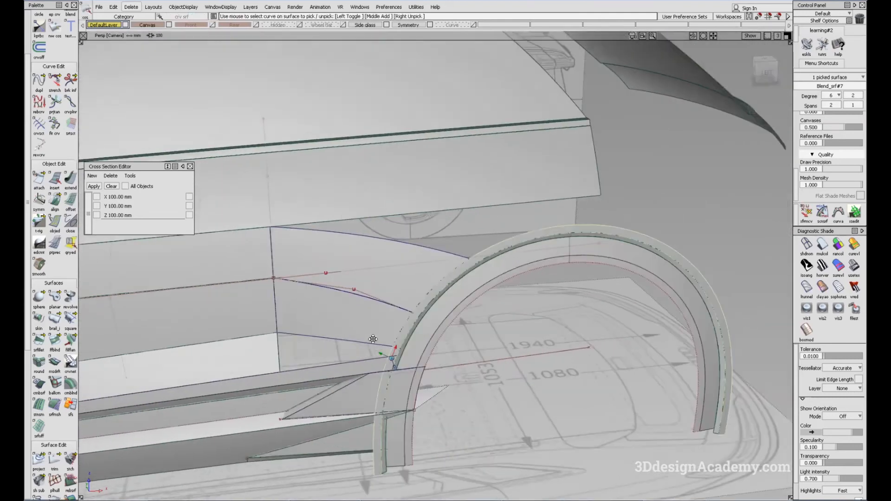
{"action": "left_click_drag", "start_coordinate": [371, 339], "coordinate": [442, 413], "text": "ctrl+shift"}
{"action": "left_click_drag", "start_coordinate": [393, 342], "coordinate": [328, 124], "text": "ctrl+shift"}
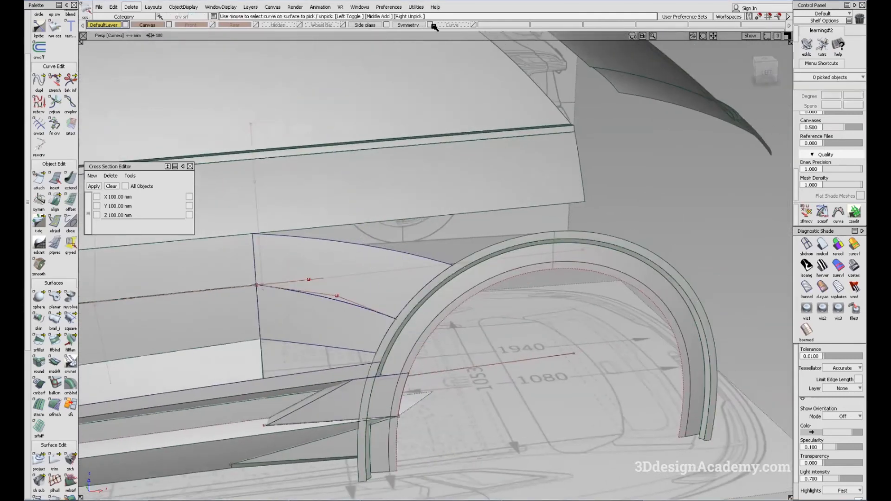
- Move the outer wheel arch curve fit_curve#18 from the Curve layer to DefaultLayer and keep the Curve layer hidden
{"action": "left_click", "coordinate": [472, 24]}
{"action": "left_click", "coordinate": [454, 185]}
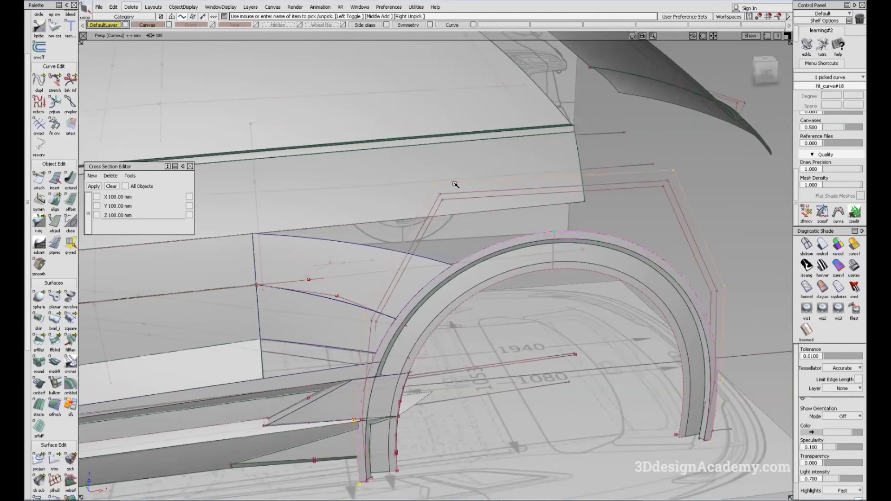
{"action": "mouse_move", "coordinate": [379, 360]}
{"action": "left_mouse_down", "text": "alt+shift"}
{"action": "mouse_move", "coordinate": [454, 329]}
{"action": "mouse_move", "coordinate": [394, 359]}
{"action": "left_mouse_up", "text": "alt+shift"}
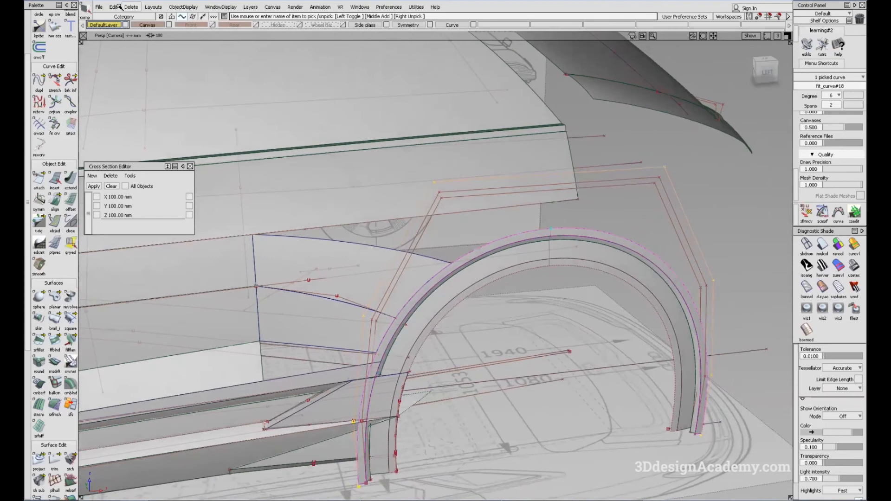
{"action": "left_click", "coordinate": [111, 25]}
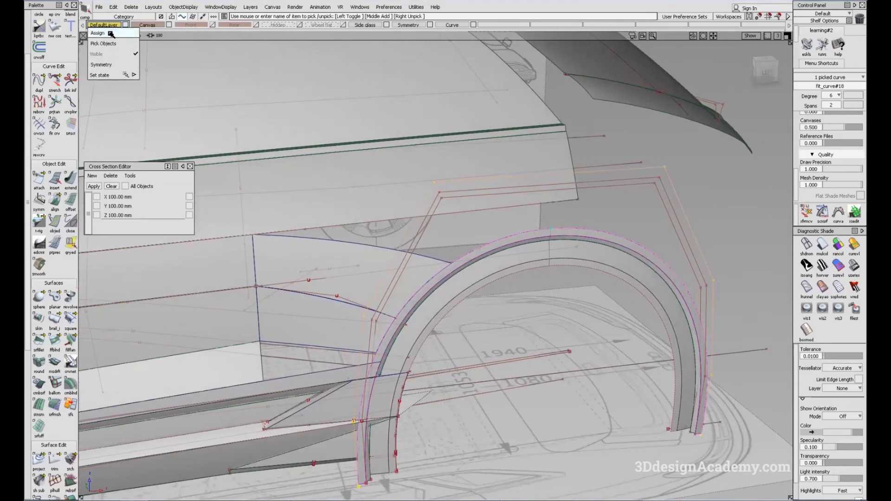
{"action": "left_click", "coordinate": [110, 34]}
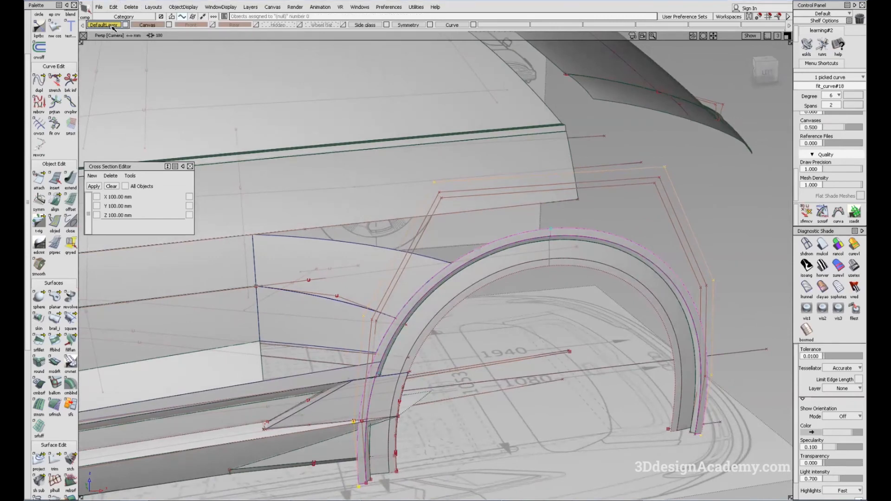
{"action": "left_click", "coordinate": [475, 24]}
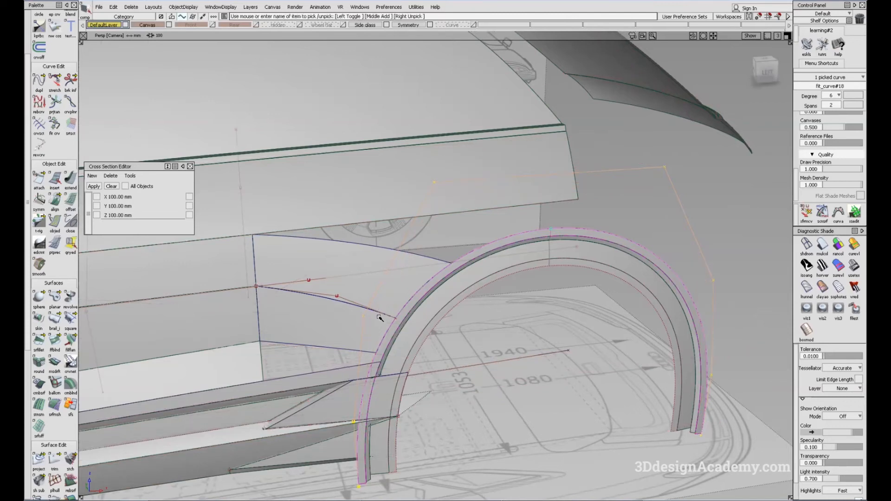
- Turn off diagnostic shading to expose the wheel arch curve and sill line over the left-view blueprint
{"action": "key", "text": "F6"}
{"action": "middle_click_drag", "start_coordinate": [608, 309], "coordinate": [528, 297], "text": "alt+shift"}
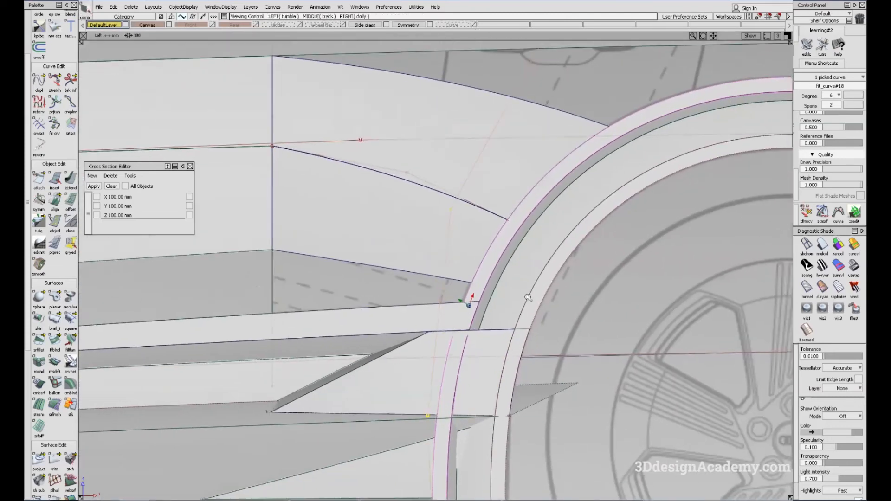
{"action": "right_click_drag", "start_coordinate": [528, 296], "coordinate": [447, 257], "text": "alt+shift"}
{"action": "middle_click", "coordinate": [384, 275], "text": "ctrl+shift"}
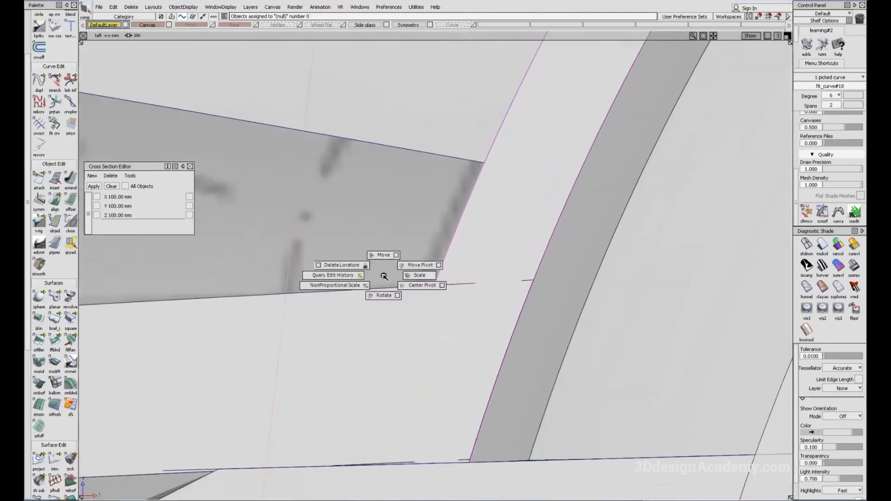
{"action": "left_click", "coordinate": [410, 268]}
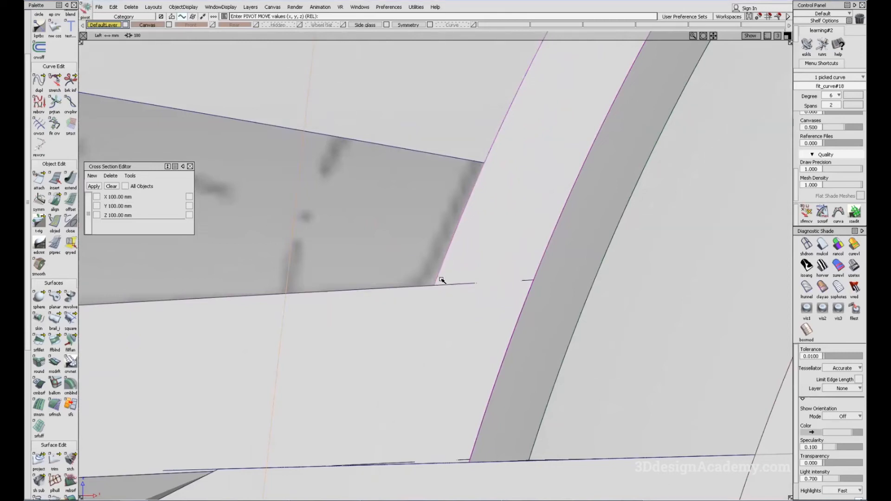
{"action": "left_click_drag", "start_coordinate": [547, 342], "coordinate": [584, 239], "text": "ctrl+shift"}
{"action": "left_click", "coordinate": [807, 245]}
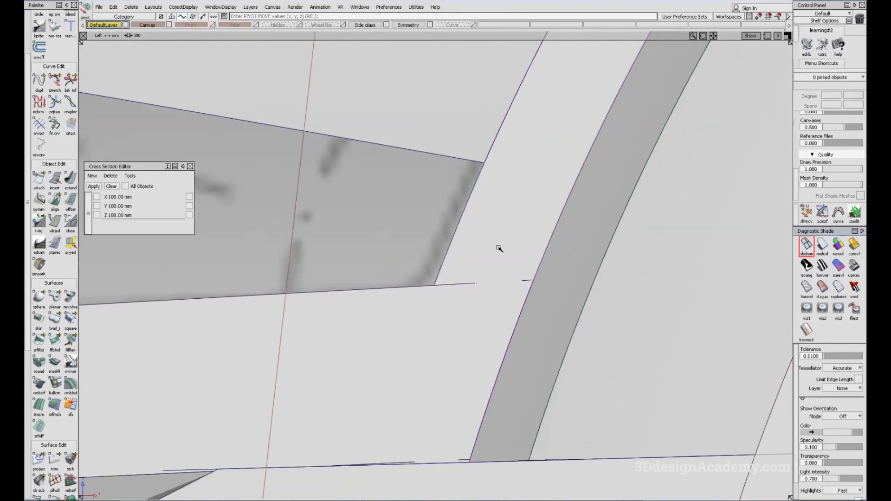
- Move the pivot of the outer wheel arch curve along the curve to its crossing with the sill line
{"action": "mouse_move", "coordinate": [430, 221]}
{"action": "left_mouse_down", "text": "ctrl+shift"}
{"action": "mouse_move", "coordinate": [483, 253]}
{"action": "mouse_move", "coordinate": [401, 255]}
{"action": "left_mouse_up", "text": "ctrl+shift"}
{"action": "middle_click_drag", "start_coordinate": [401, 255], "coordinate": [431, 242], "text": "ctrl+shift"}
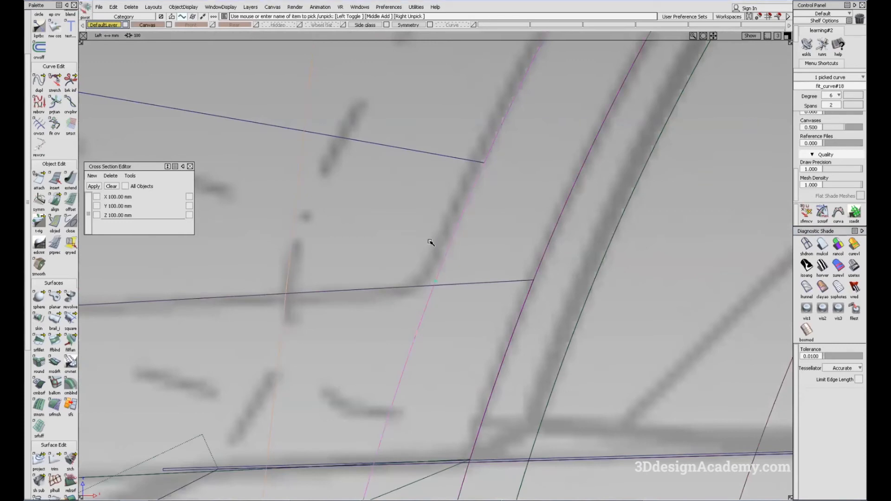
{"action": "left_click", "coordinate": [457, 238]}
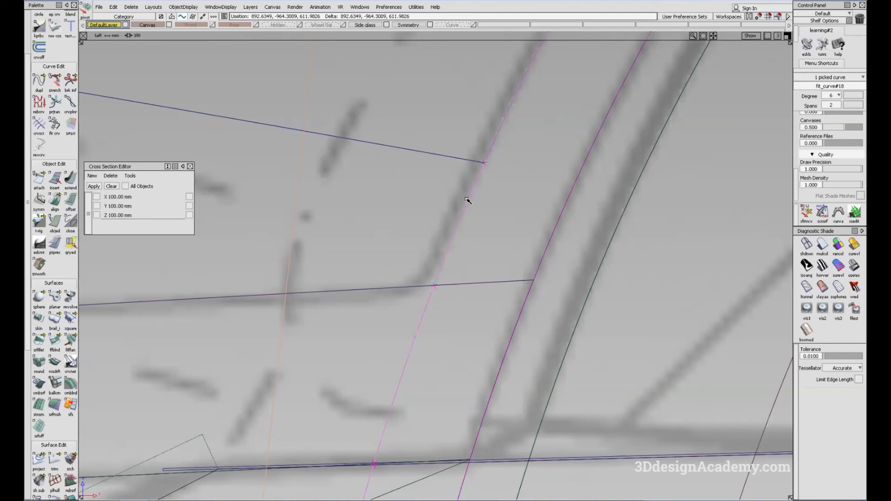
{"action": "left_click", "coordinate": [482, 174]}
{"action": "left_click", "coordinate": [456, 217]}
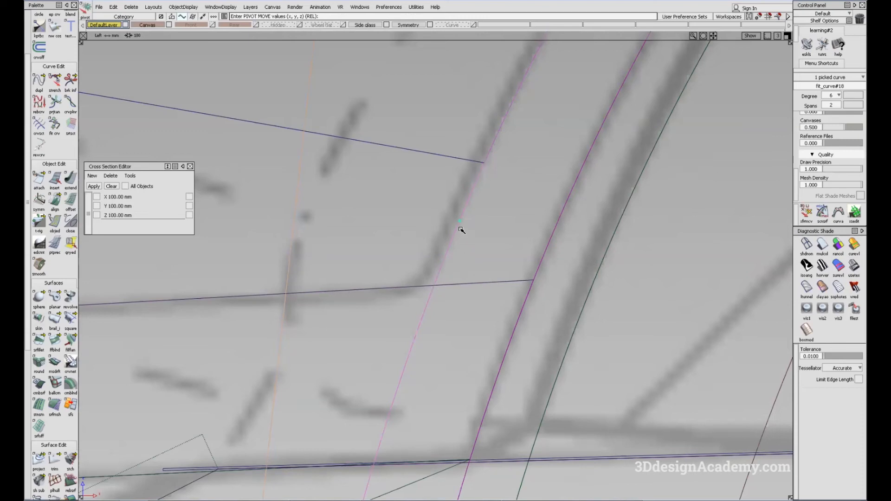
{"action": "left_click", "coordinate": [449, 247]}
{"action": "left_click", "coordinate": [444, 286]}
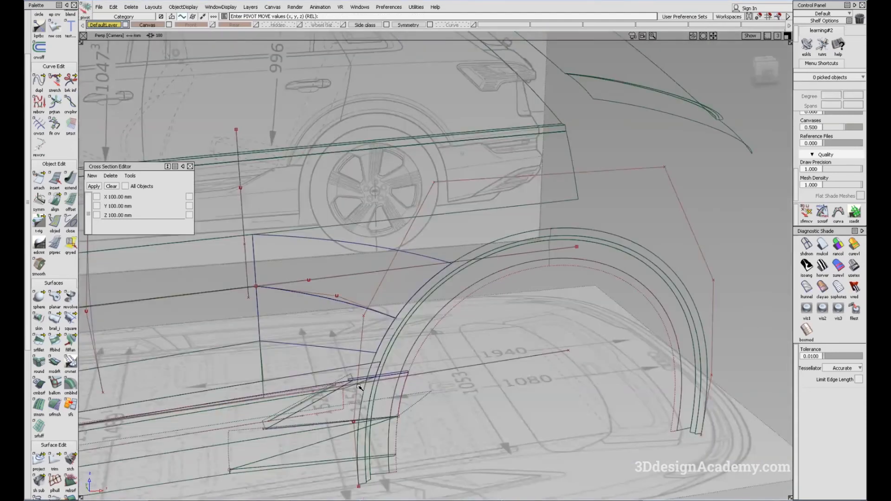
{"action": "scroll", "coordinate": [396, 358], "scroll_direction": "up", "scroll_amount": 8}
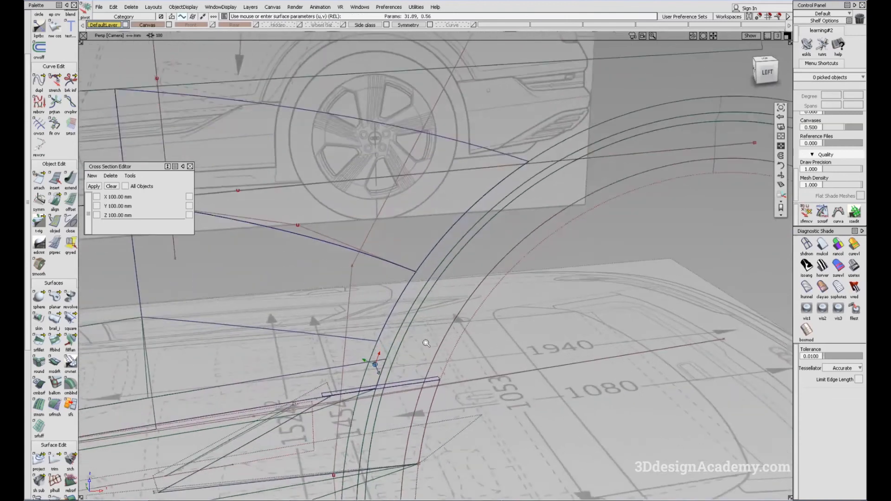
- Move the outer wheel arch curve fit_curve#18 in the left view so that its pivot lands on the sill line
{"action": "scroll", "coordinate": [355, 377], "scroll_direction": "up", "scroll_amount": 5}
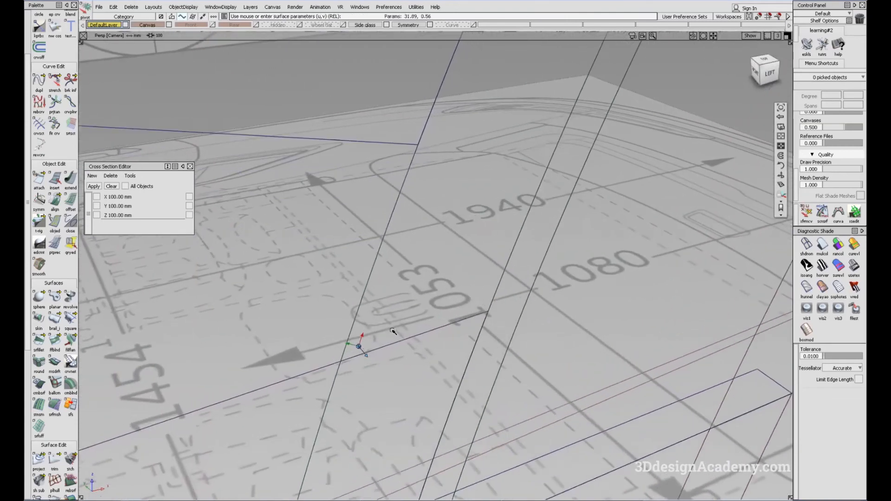
{"action": "left_click_drag", "start_coordinate": [344, 287], "coordinate": [411, 312], "text": "alt+shift"}
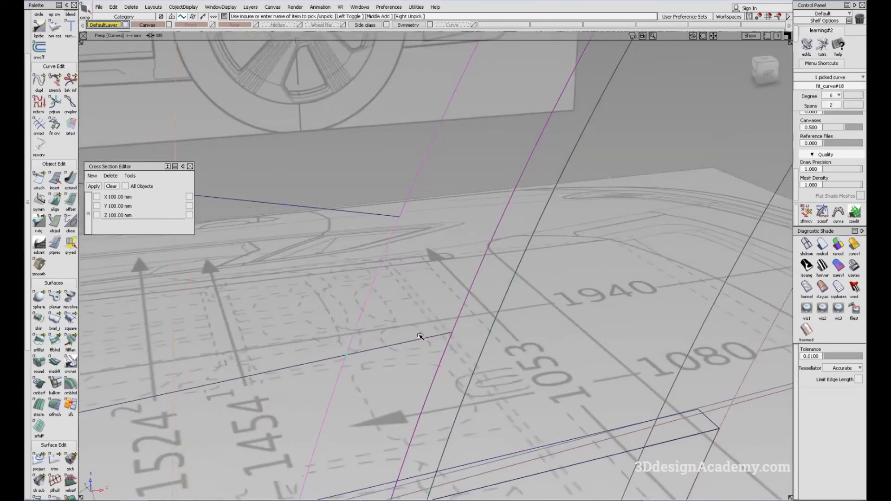
{"action": "key", "text": "F2"}
{"action": "right_click_drag", "start_coordinate": [441, 273], "coordinate": [395, 319], "text": "alt+shift"}
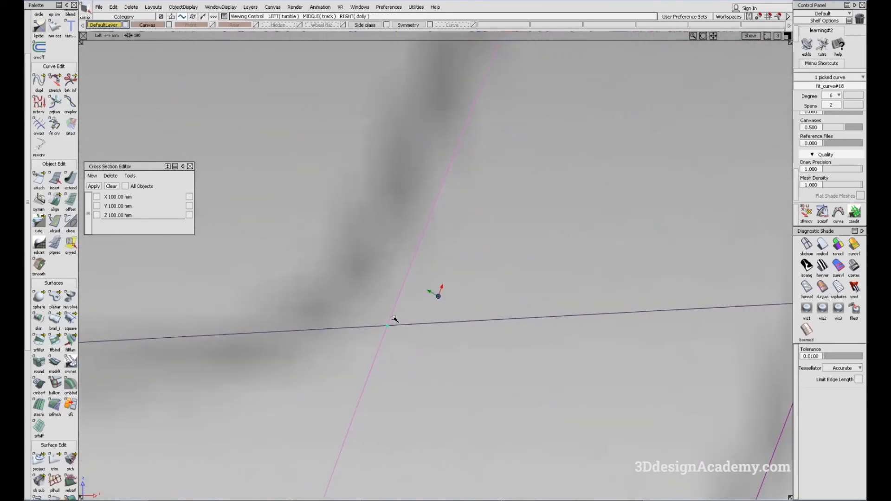
{"action": "key", "text": "F8"}
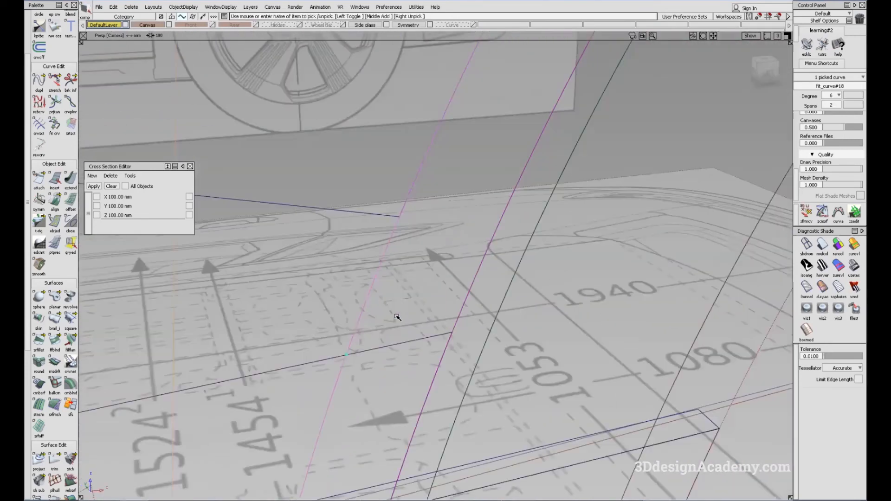
{"action": "left_click_drag", "start_coordinate": [347, 372], "coordinate": [553, 346], "text": "alt+shift"}
{"action": "right_click_drag", "start_coordinate": [372, 366], "coordinate": [454, 332], "text": "alt+shift"}
{"action": "left_click_drag", "start_coordinate": [453, 332], "coordinate": [360, 319], "text": "alt+shift"}
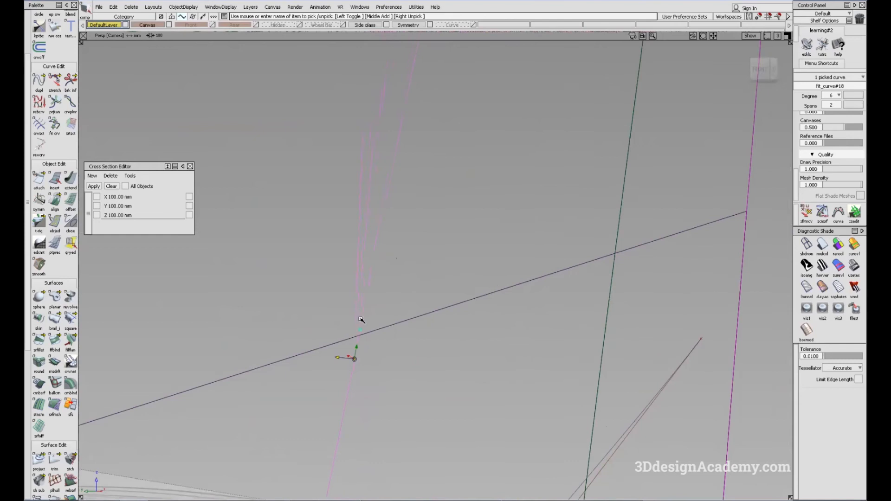
{"action": "key", "text": "F6"}
{"action": "middle_click", "coordinate": [361, 325], "text": "ctrl+shift"}
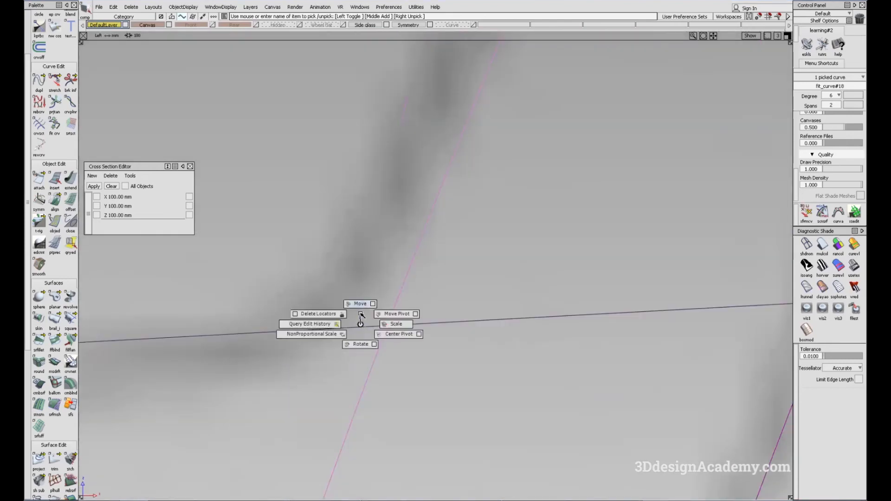
{"action": "middle_click_drag", "start_coordinate": [361, 315], "coordinate": [361, 315], "text": "ctrl+shift"}
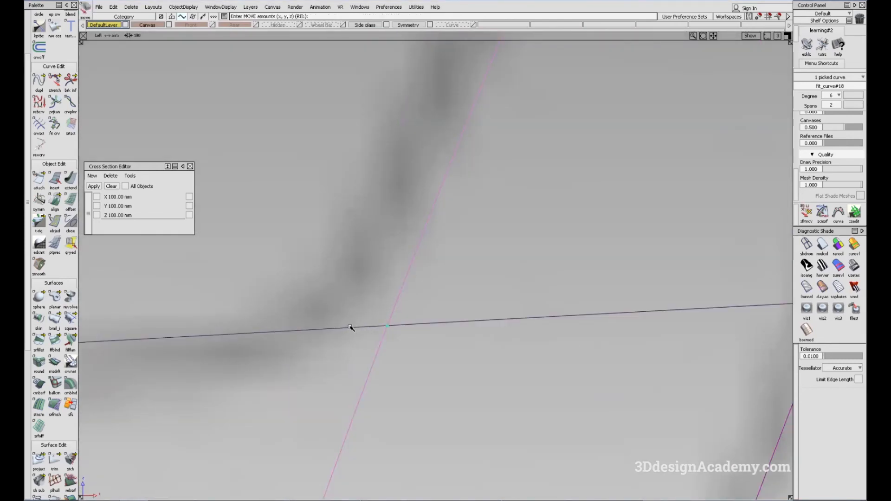
{"action": "right_click_drag", "start_coordinate": [396, 327], "coordinate": [338, 331], "text": "alt+shift"}
{"action": "left_click_drag", "start_coordinate": [335, 332], "coordinate": [385, 331]}
{"action": "left_click_drag", "start_coordinate": [440, 372], "coordinate": [430, 339], "text": "ctrl+shift"}
- Turn on multi-color diagnostic shading to show the rear door, sill and wheel arch surfaces
{"action": "key", "text": "F8"}
{"action": "mouse_move", "coordinate": [374, 327]}
{"action": "left_mouse_down", "text": "alt+shift"}
{"action": "mouse_move", "coordinate": [455, 314]}
{"action": "mouse_move", "coordinate": [463, 294]}
{"action": "mouse_move", "coordinate": [372, 334]}
{"action": "left_mouse_up", "text": "alt+shift"}
{"action": "left_click", "coordinate": [823, 244]}
{"action": "mouse_move", "coordinate": [417, 354]}
{"action": "left_mouse_down", "text": "alt+shift"}
{"action": "mouse_move", "coordinate": [238, 406]}
{"action": "mouse_move", "coordinate": [260, 402]}
{"action": "left_mouse_up", "text": "alt+shift"}
{"action": "right_click_drag", "start_coordinate": [452, 334], "coordinate": [326, 386], "text": "alt+shift"}
{"action": "right_click_drag", "start_coordinate": [364, 360], "coordinate": [392, 347], "text": "alt+shift"}
{"action": "left_click_drag", "start_coordinate": [394, 346], "coordinate": [472, 346], "text": "alt+shift"}
{"action": "right_click_drag", "start_coordinate": [471, 346], "coordinate": [412, 338], "text": "alt+shift"}
{"action": "left_click_drag", "start_coordinate": [412, 338], "coordinate": [434, 336], "text": "alt+shift"}
{"action": "right_click_drag", "start_coordinate": [431, 319], "coordinate": [368, 324], "text": "alt+shift"}
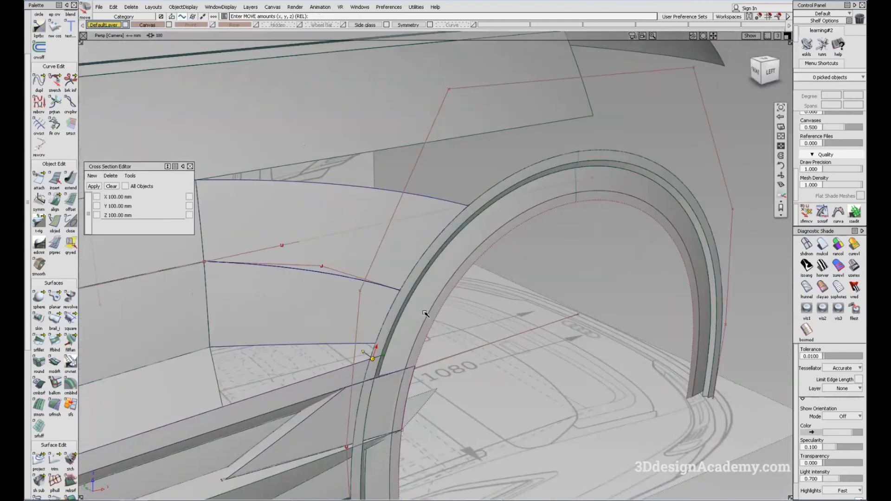
- Examine how the rear door panels and the sill meet the rear wheel arch from several angles
{"action": "left_click_drag", "start_coordinate": [421, 239], "coordinate": [421, 308], "text": "alt+shift"}
{"action": "right_click_drag", "start_coordinate": [403, 307], "coordinate": [488, 239], "text": "alt+shift"}
{"action": "right_click_drag", "start_coordinate": [458, 269], "coordinate": [436, 281], "text": "alt+shift"}
{"action": "left_click_drag", "start_coordinate": [466, 336], "coordinate": [448, 240], "text": "ctrl+shift"}
{"action": "right_click_drag", "start_coordinate": [355, 304], "coordinate": [453, 247], "text": "alt+shift"}
{"action": "left_click_drag", "start_coordinate": [351, 382], "coordinate": [345, 302], "text": "ctrl+shift"}
{"action": "right_click_drag", "start_coordinate": [365, 307], "coordinate": [348, 321], "text": "alt+shift"}
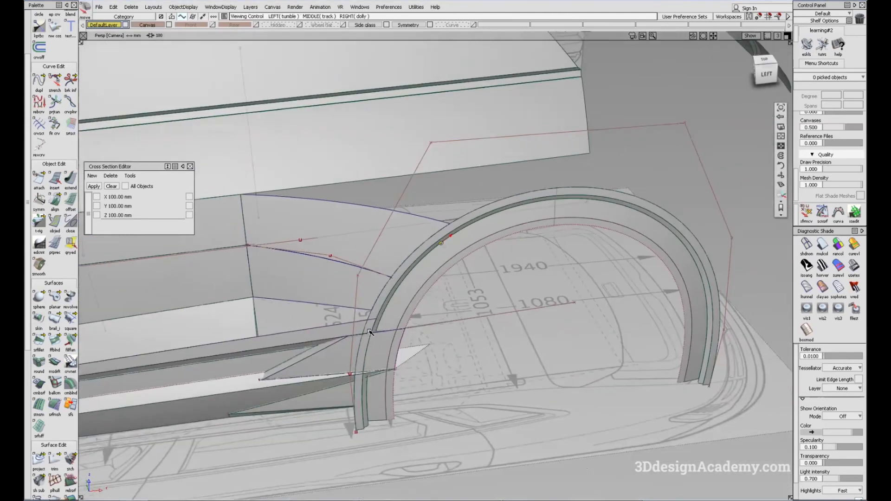
{"action": "middle_click_drag", "start_coordinate": [413, 284], "coordinate": [405, 308], "text": "alt+shift"}
{"action": "left_click_drag", "start_coordinate": [373, 359], "coordinate": [371, 300], "text": "ctrl+shift"}
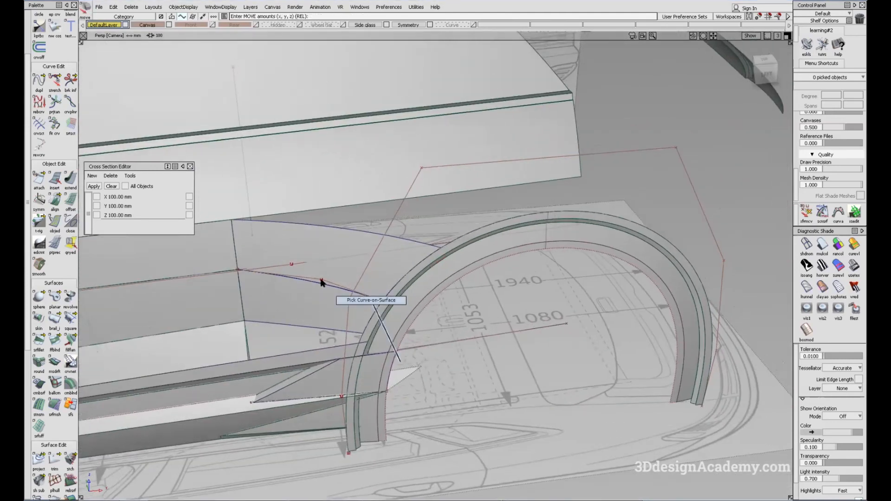
- Assign the outer wheel arch curve fit_curve#18 to the hidden Curve layer
{"action": "left_click", "coordinate": [55, 199]}
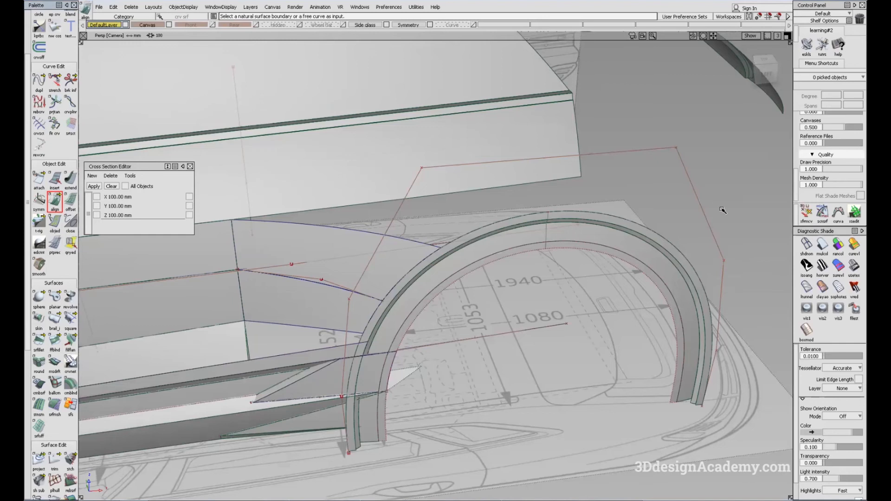
{"action": "key", "text": "F6"}
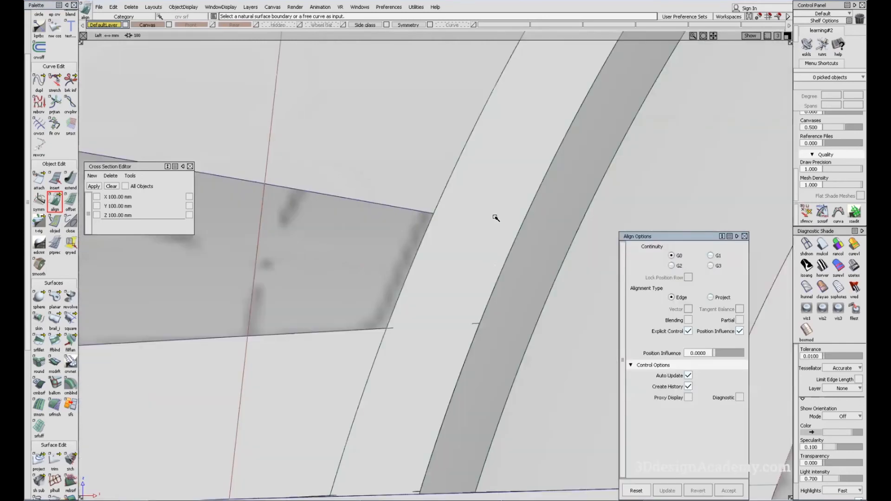
{"action": "scroll", "coordinate": [488, 215], "scroll_direction": "down", "scroll_amount": 5}
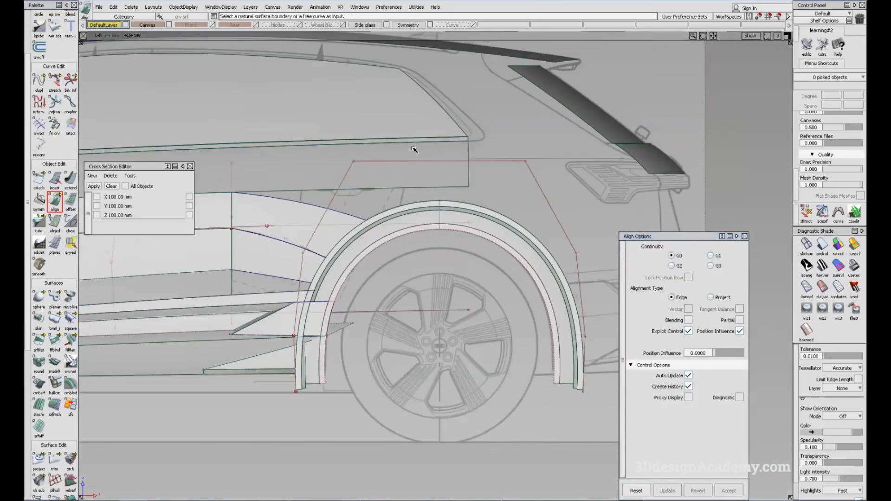
{"action": "left_click_drag", "start_coordinate": [462, 142], "coordinate": [466, 93], "text": "ctrl+shift"}
{"action": "left_click", "coordinate": [525, 160]}
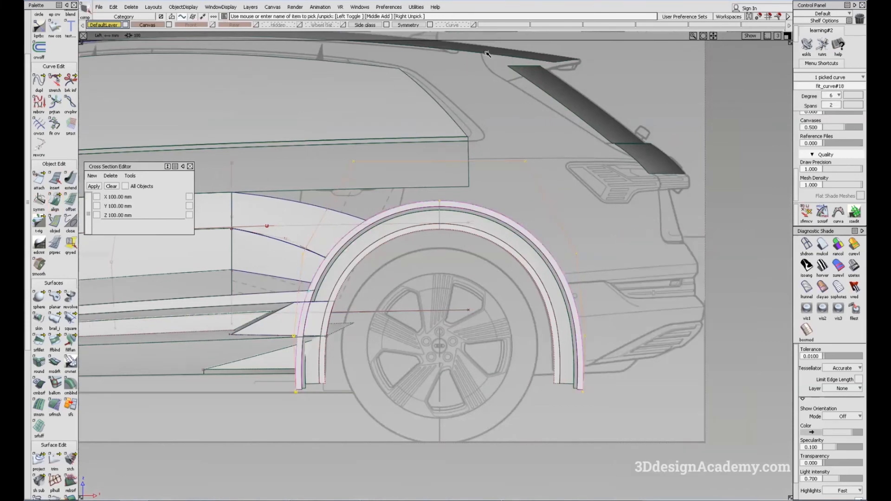
{"action": "left_click_drag", "start_coordinate": [458, 25], "coordinate": [445, 38]}
- Align the rear edge of upper panel rail_surf#26 to wheel arch Blend_srf#7 with G0, Partial, Blending and 1 extra CV row
{"action": "right_click_drag", "start_coordinate": [321, 222], "coordinate": [361, 368], "text": "alt+shift"}
{"action": "double_click", "coordinate": [55, 200]}
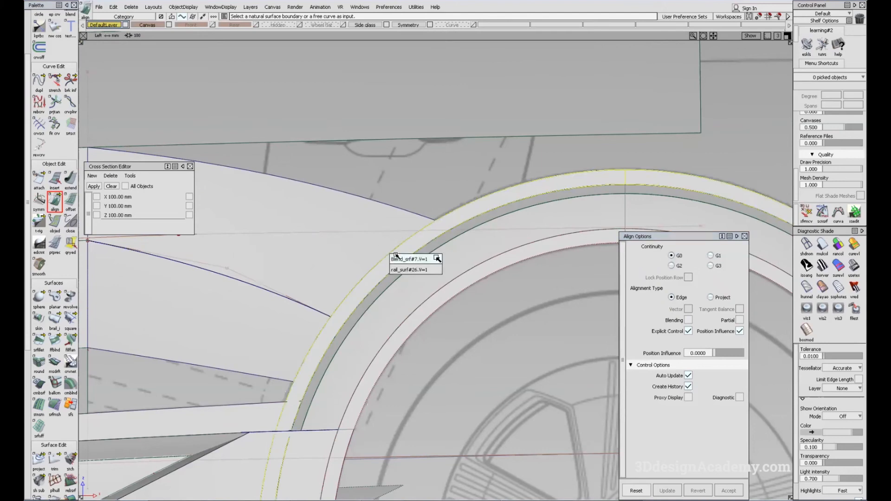
{"action": "left_click", "coordinate": [393, 253]}
{"action": "left_click", "coordinate": [395, 250]}
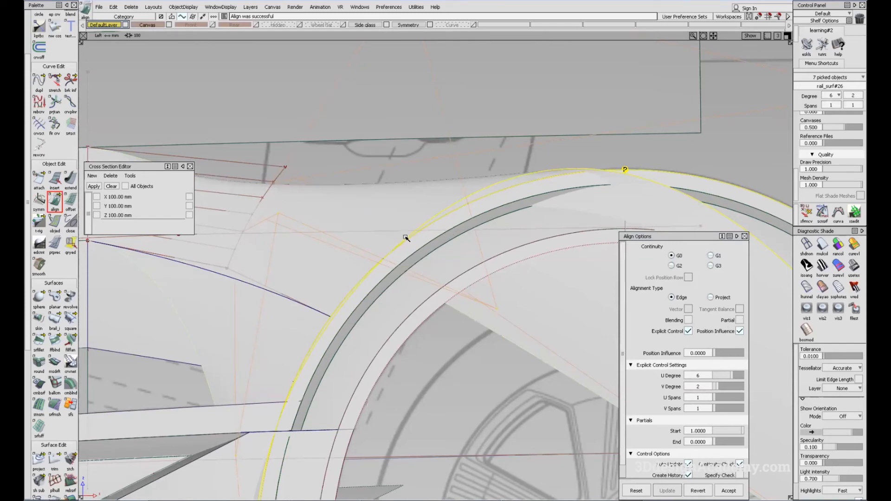
{"action": "left_click", "coordinate": [741, 320]}
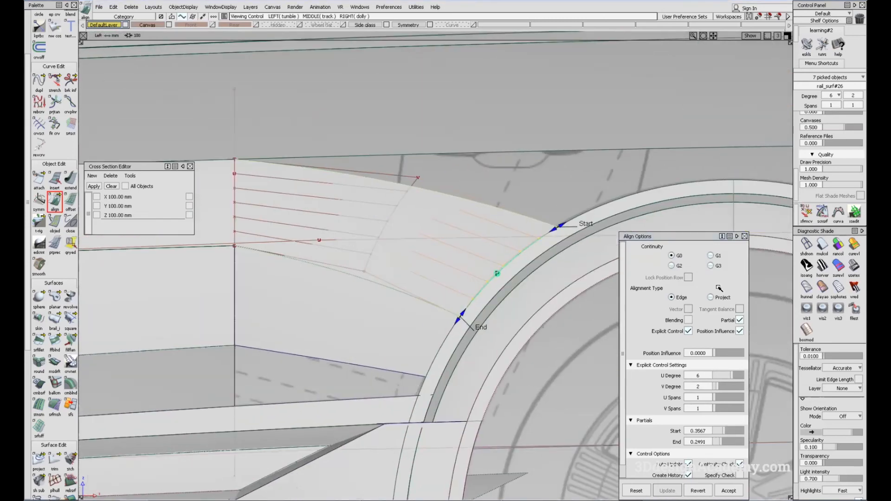
{"action": "left_click", "coordinate": [691, 320]}
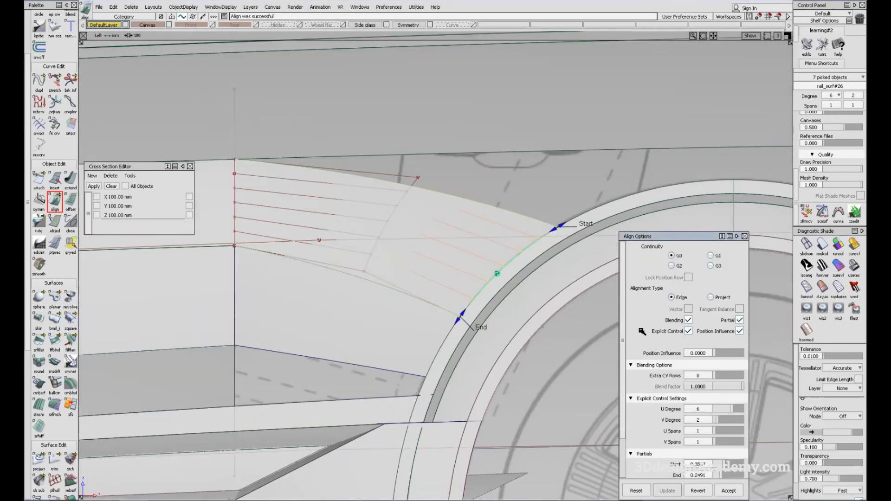
{"action": "left_click", "coordinate": [716, 374]}
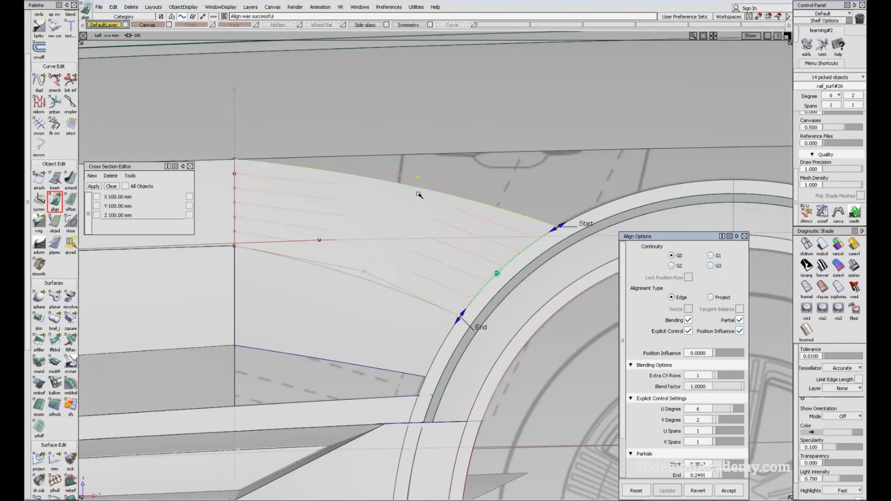
- Examine the aligned upper panel's CV rows from several angles, then turn off the proxy display
{"action": "key", "text": "F8"}
{"action": "left_click", "coordinate": [349, 239], "text": "alt+shift"}
{"action": "right_click_drag", "start_coordinate": [349, 240], "coordinate": [325, 245], "text": "alt+shift"}
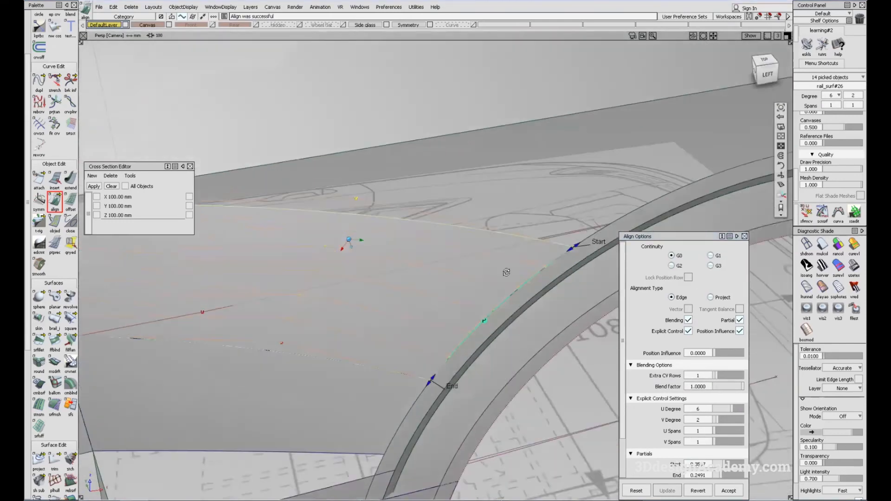
{"action": "left_click_drag", "start_coordinate": [325, 245], "coordinate": [380, 258], "text": "alt+shift"}
{"action": "scroll", "coordinate": [629, 342], "scroll_direction": "down", "scroll_amount": 2}
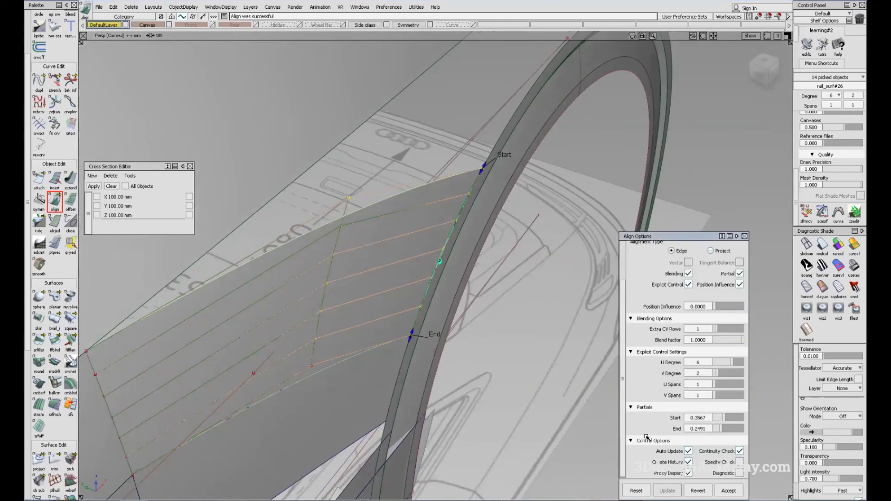
{"action": "right_click_drag", "start_coordinate": [433, 213], "coordinate": [412, 222], "text": "alt+shift"}
{"action": "left_click_drag", "start_coordinate": [413, 222], "coordinate": [379, 232], "text": "alt+shift"}
{"action": "right_click_drag", "start_coordinate": [379, 232], "coordinate": [394, 251], "text": "alt+shift"}
{"action": "left_click_drag", "start_coordinate": [394, 252], "coordinate": [299, 279], "text": "alt+shift"}
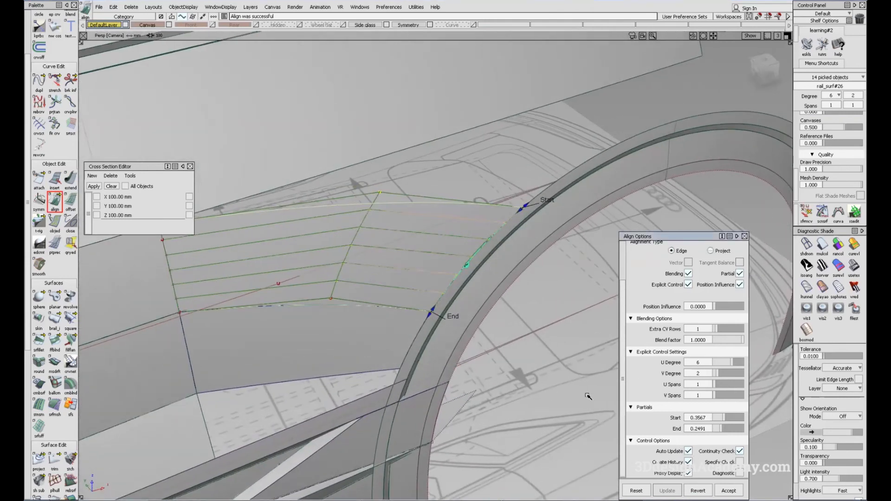
{"action": "left_click", "coordinate": [689, 474]}
- Set the U degree of the aligned upper panel to 4
{"action": "mouse_move", "coordinate": [417, 302]}
{"action": "left_mouse_down", "text": "alt+shift"}
{"action": "mouse_move", "coordinate": [335, 316]}
{"action": "mouse_move", "coordinate": [392, 245]}
{"action": "left_mouse_up", "text": "alt+shift"}
{"action": "scroll", "coordinate": [730, 394], "scroll_direction": "up", "scroll_amount": 2}
{"action": "left_click_drag", "start_coordinate": [730, 393], "coordinate": [726, 395]}
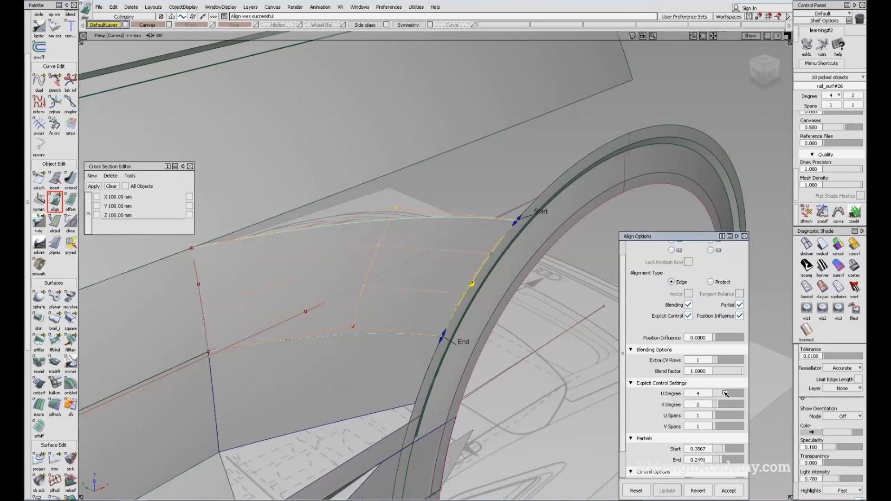
{"action": "mouse_move", "coordinate": [368, 323]}
{"action": "left_mouse_down", "text": "alt+shift"}
{"action": "mouse_move", "coordinate": [446, 283]}
{"action": "mouse_move", "coordinate": [432, 320]}
{"action": "mouse_move", "coordinate": [403, 354]}
{"action": "left_mouse_up", "text": "alt+shift"}
- Align the lower door panel's rear edge to the wheel arch surface with G0, Partial, Blending and 1 extra CV row
{"action": "left_click", "coordinate": [411, 360]}
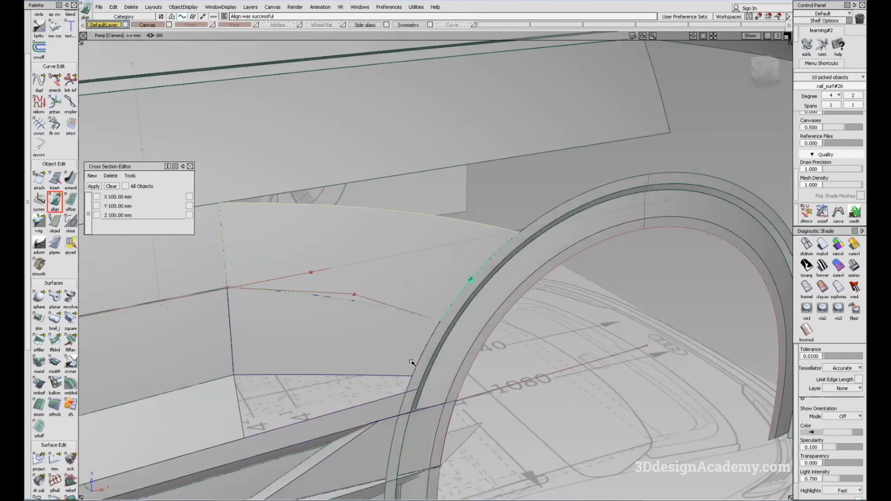
{"action": "left_click", "coordinate": [432, 343]}
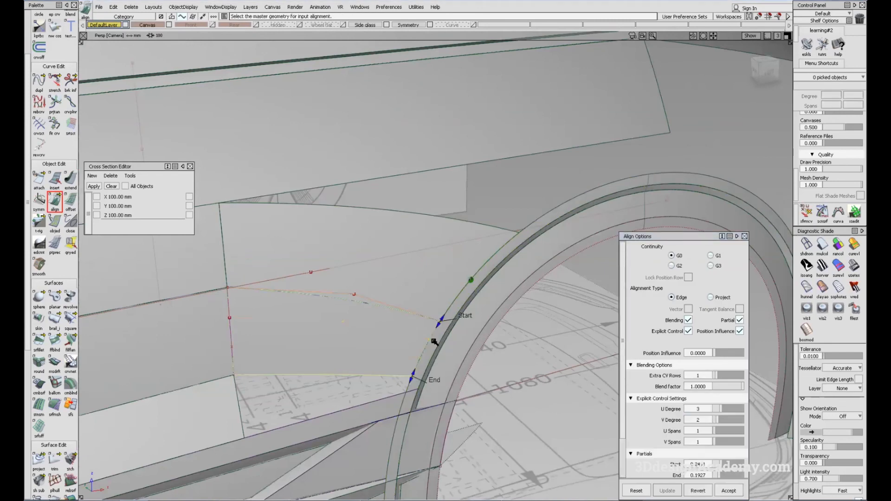
{"action": "left_click_drag", "start_coordinate": [411, 351], "coordinate": [362, 405], "text": "alt+shift"}
{"action": "left_click", "coordinate": [409, 357]}
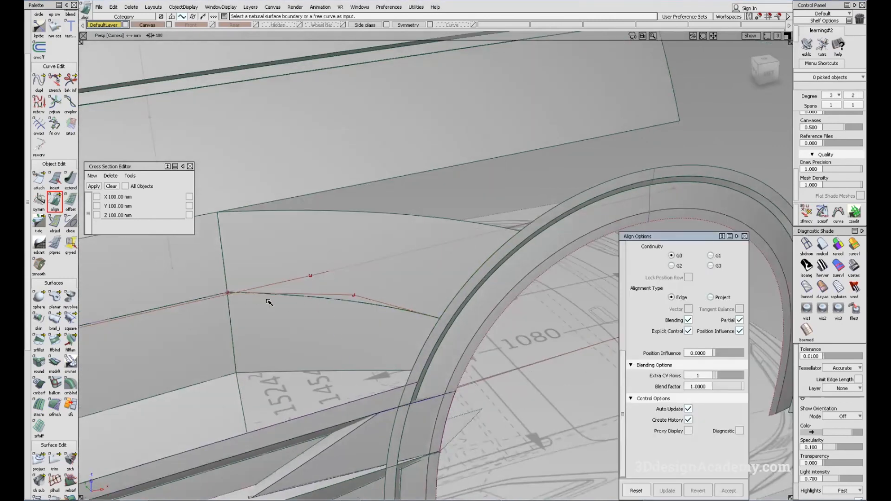
- Check the surface continuity along the shared edge between the upper and lower door panels
{"action": "scroll", "coordinate": [50, 459], "scroll_direction": "down", "scroll_amount": 5}
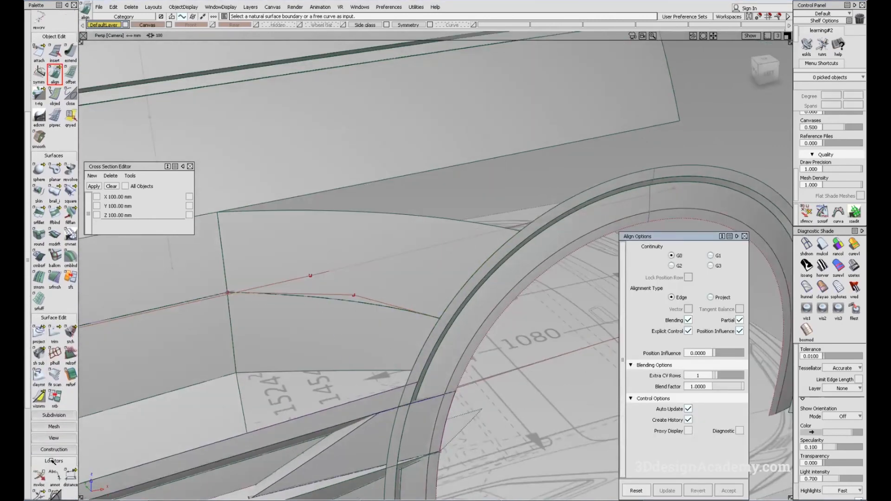
{"action": "scroll", "coordinate": [51, 458], "scroll_direction": "down", "scroll_amount": 1}
{"action": "left_click", "coordinate": [39, 450]}
{"action": "left_click", "coordinate": [360, 304]}
{"action": "left_click_drag", "start_coordinate": [359, 304], "coordinate": [304, 314], "text": "alt+shift"}
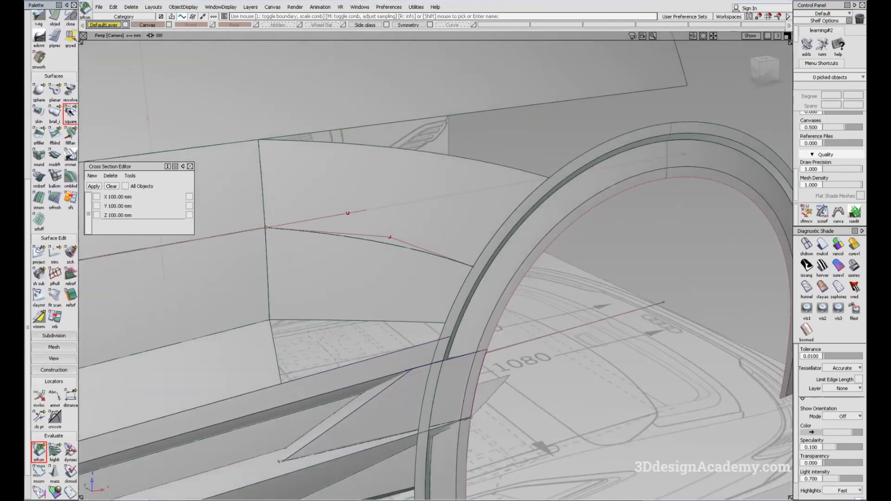
- Fill the gap between the lower door panel, sill and wheel arch with a Square surface with Free boundaries and U degree 2
{"action": "left_click", "coordinate": [277, 344]}
{"action": "left_click", "coordinate": [362, 323]}
{"action": "left_click", "coordinate": [441, 333]}
{"action": "left_click", "coordinate": [425, 343]}
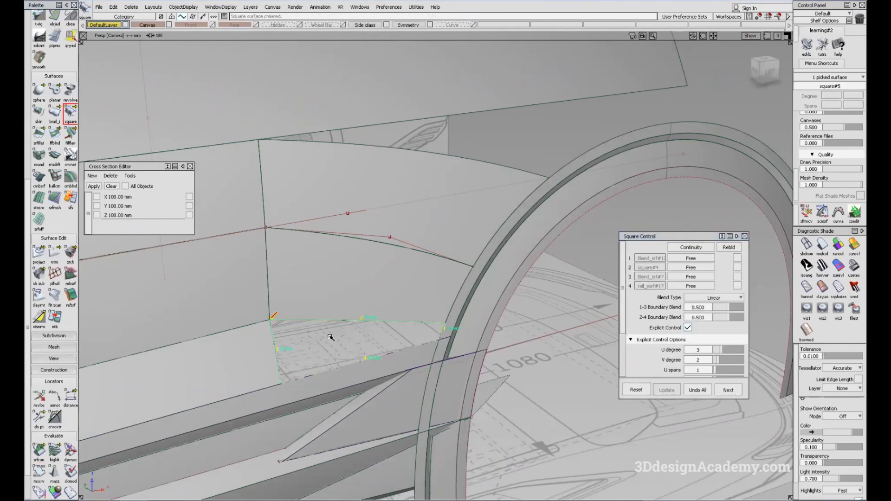
{"action": "left_click_drag", "start_coordinate": [330, 337], "coordinate": [354, 322], "text": "alt+shift"}
{"action": "left_click", "coordinate": [719, 350]}
{"action": "left_click_drag", "start_coordinate": [397, 361], "coordinate": [401, 313], "text": "alt+shift"}
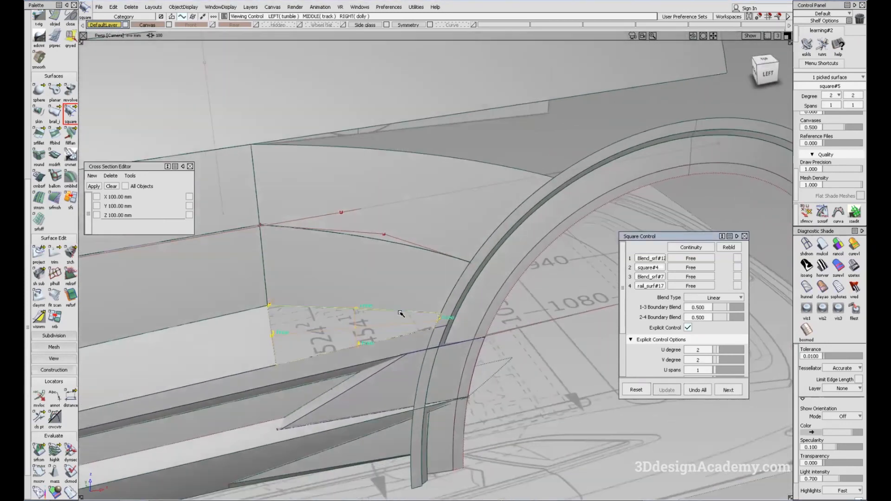
- Switch the body to user-texture diagnostic shading with the Showroom map and inspect the surfaces running into the rear wheel arch
{"action": "left_click_drag", "start_coordinate": [388, 384], "coordinate": [383, 320], "text": "ctrl+shift"}
{"action": "left_click", "coordinate": [826, 245]}
{"action": "right_click_drag", "start_coordinate": [402, 327], "coordinate": [471, 362], "text": "alt+shift"}
{"action": "right_click_drag", "start_coordinate": [471, 362], "coordinate": [412, 332], "text": "ctrl+shift"}
{"action": "middle_click_drag", "start_coordinate": [432, 321], "coordinate": [434, 368], "text": "alt+shift"}
{"action": "mouse_move", "coordinate": [433, 368]}
{"action": "left_mouse_down", "text": "alt+shift"}
{"action": "mouse_move", "coordinate": [346, 306]}
{"action": "mouse_move", "coordinate": [388, 318]}
{"action": "mouse_move", "coordinate": [431, 308]}
{"action": "mouse_move", "coordinate": [408, 337]}
{"action": "mouse_move", "coordinate": [422, 308]}
{"action": "mouse_move", "coordinate": [502, 388]}
{"action": "left_mouse_up", "text": "alt+shift"}
{"action": "right_click_drag", "start_coordinate": [501, 388], "coordinate": [458, 349], "text": "ctrl+shift"}
{"action": "left_click_drag", "start_coordinate": [458, 349], "coordinate": [447, 330], "text": "alt+shift"}
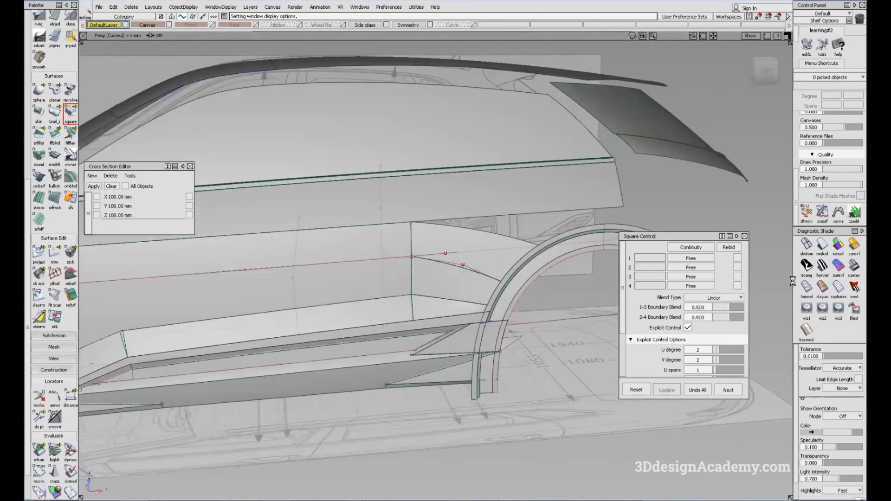
{"action": "left_click", "coordinate": [854, 267]}
{"action": "mouse_move", "coordinate": [377, 312]}
{"action": "left_mouse_down", "text": "alt+shift"}
{"action": "mouse_move", "coordinate": [336, 319]}
{"action": "mouse_move", "coordinate": [362, 347]}
{"action": "mouse_move", "coordinate": [340, 343]}
{"action": "mouse_move", "coordinate": [453, 390]}
{"action": "left_mouse_up", "text": "alt+shift"}
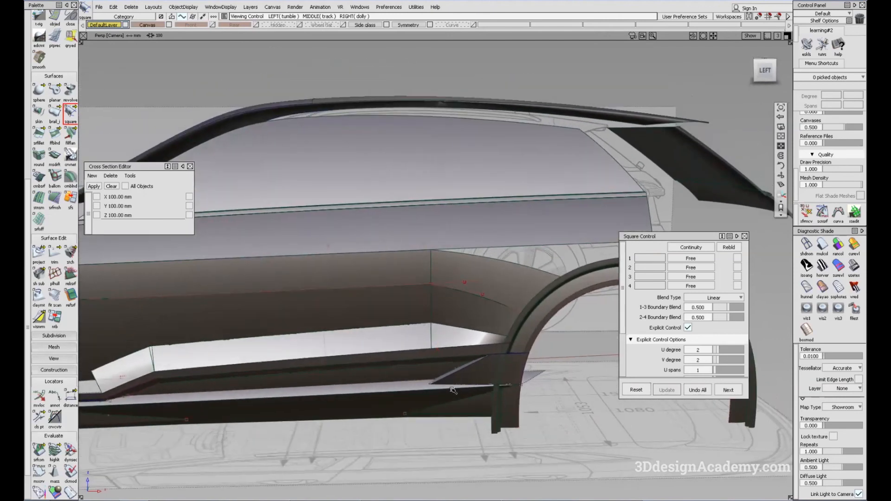